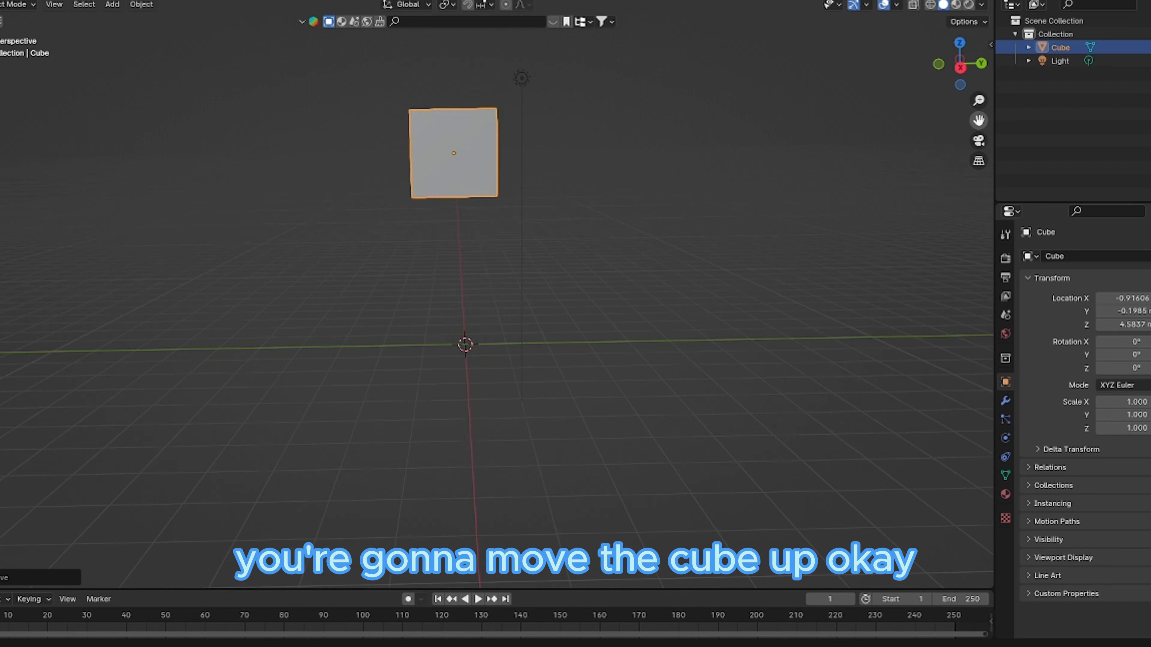
Delete the light and the cube so the scene is empty
{"action": "left_click", "coordinate": [524, 109]}
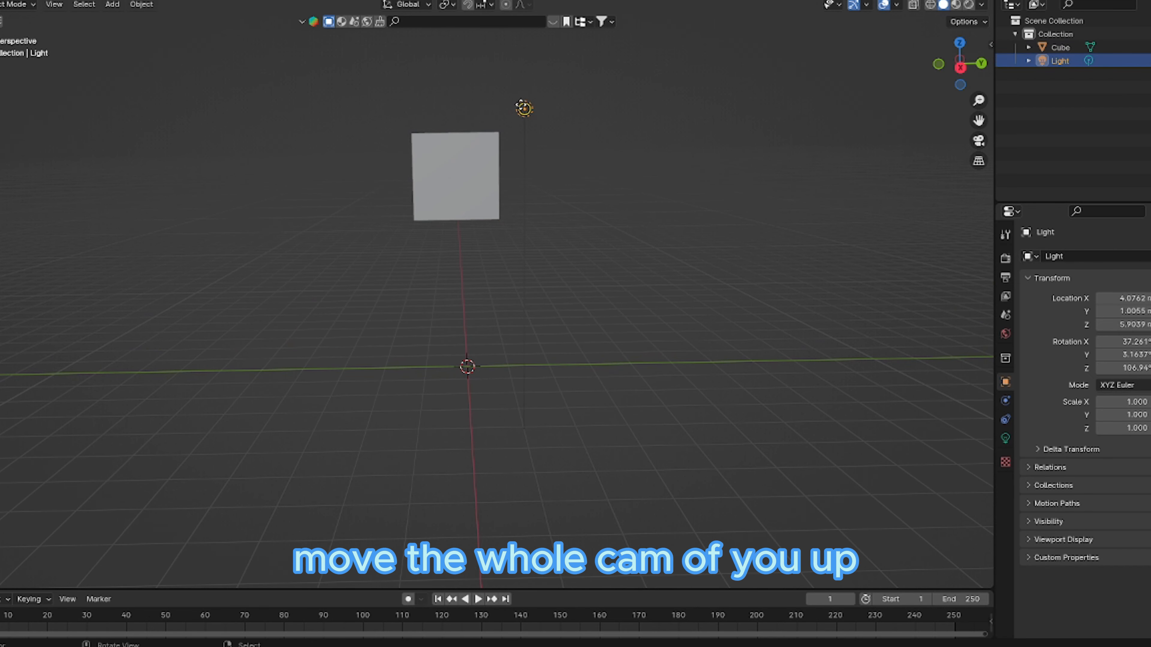
{"action": "key", "text": "x"}
{"action": "left_click", "coordinate": [471, 107]}
{"action": "scroll", "coordinate": [573, 172], "scroll_direction": "up", "scroll_amount": 3}
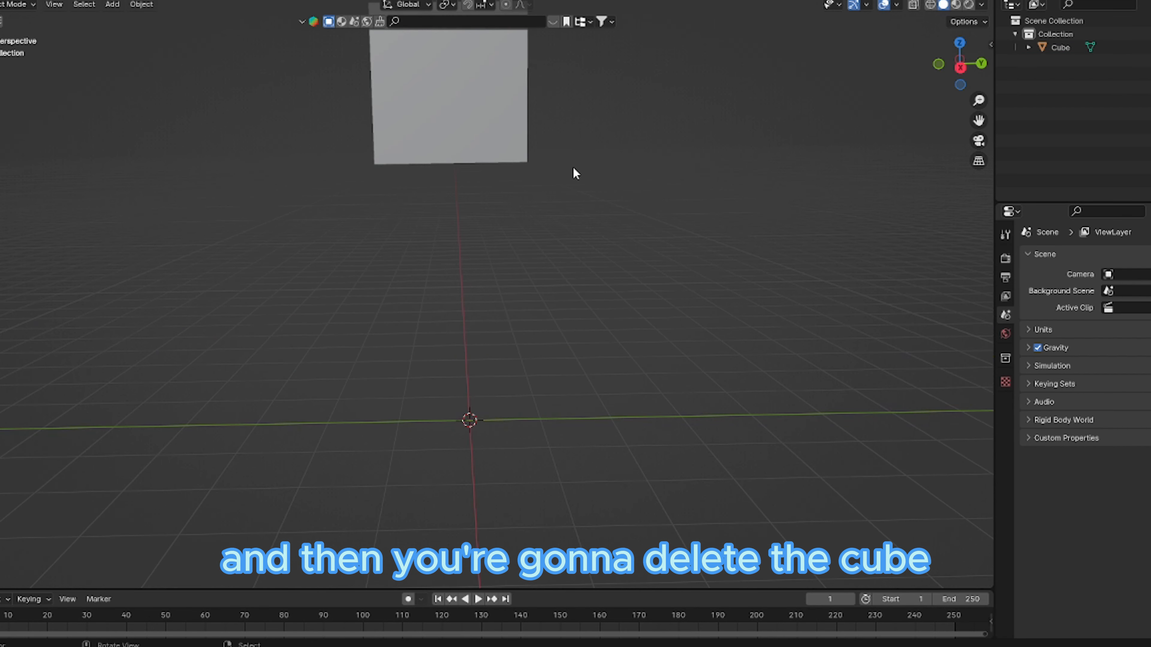
{"action": "left_click_drag", "start_coordinate": [979, 119], "coordinate": [979, 234]}
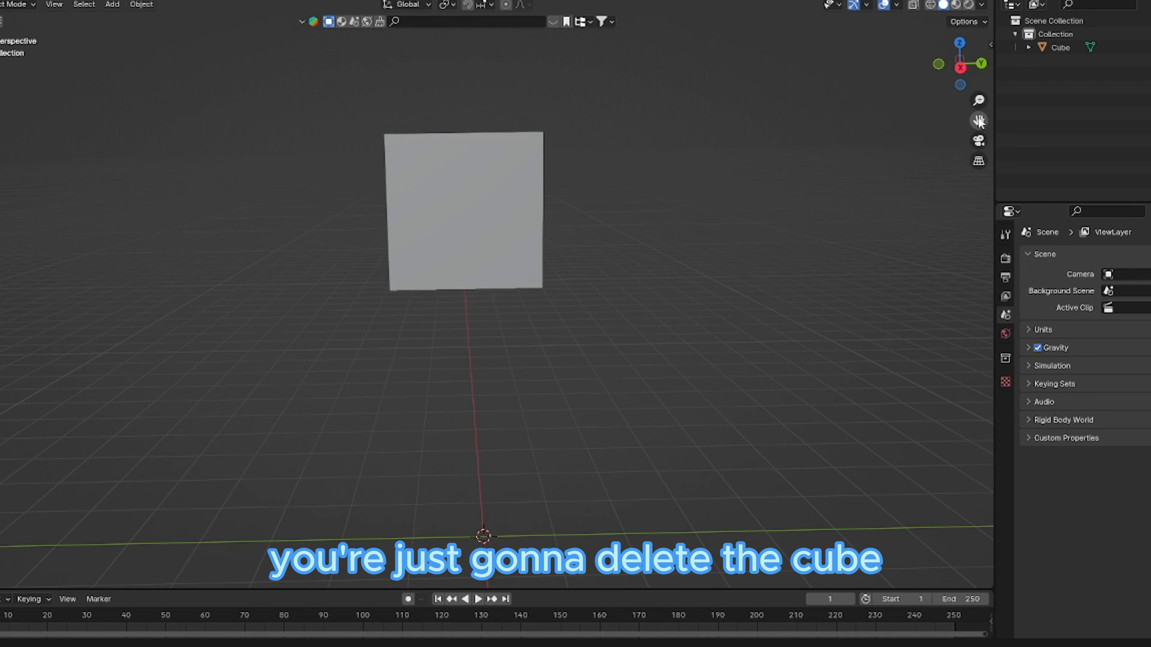
{"action": "left_click", "coordinate": [444, 206]}
{"action": "key", "text": "x"}
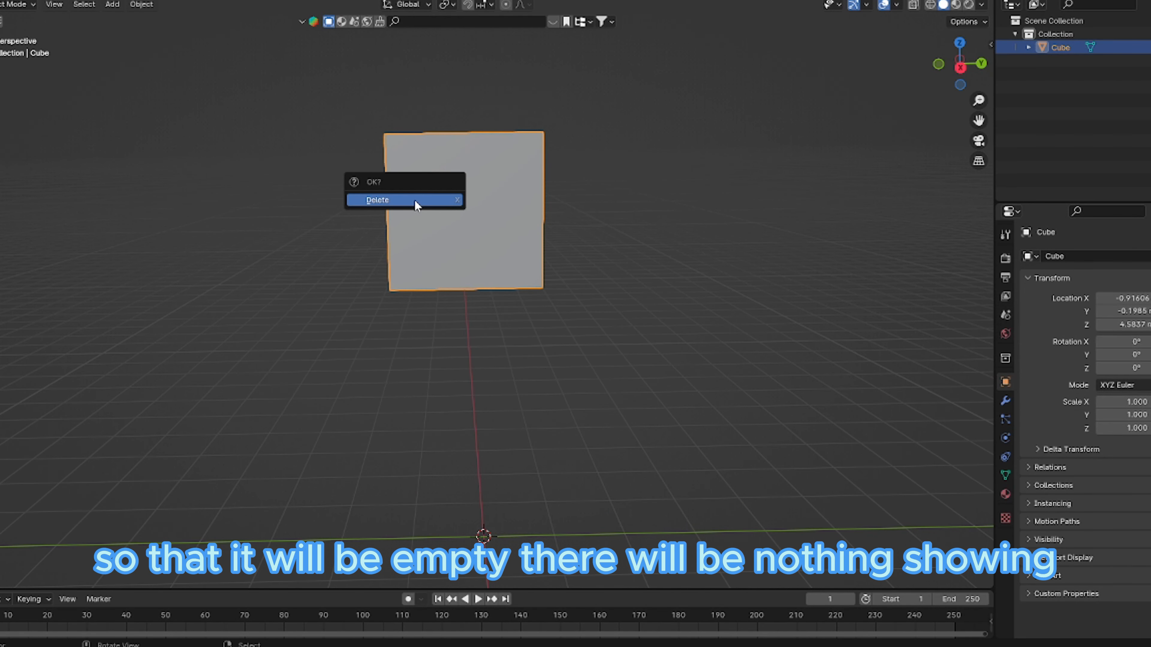
{"action": "left_click", "coordinate": [416, 201]}
Add a text object and move it up above the grid to a height of about 3.98 m
{"action": "left_click", "coordinate": [114, 6]}
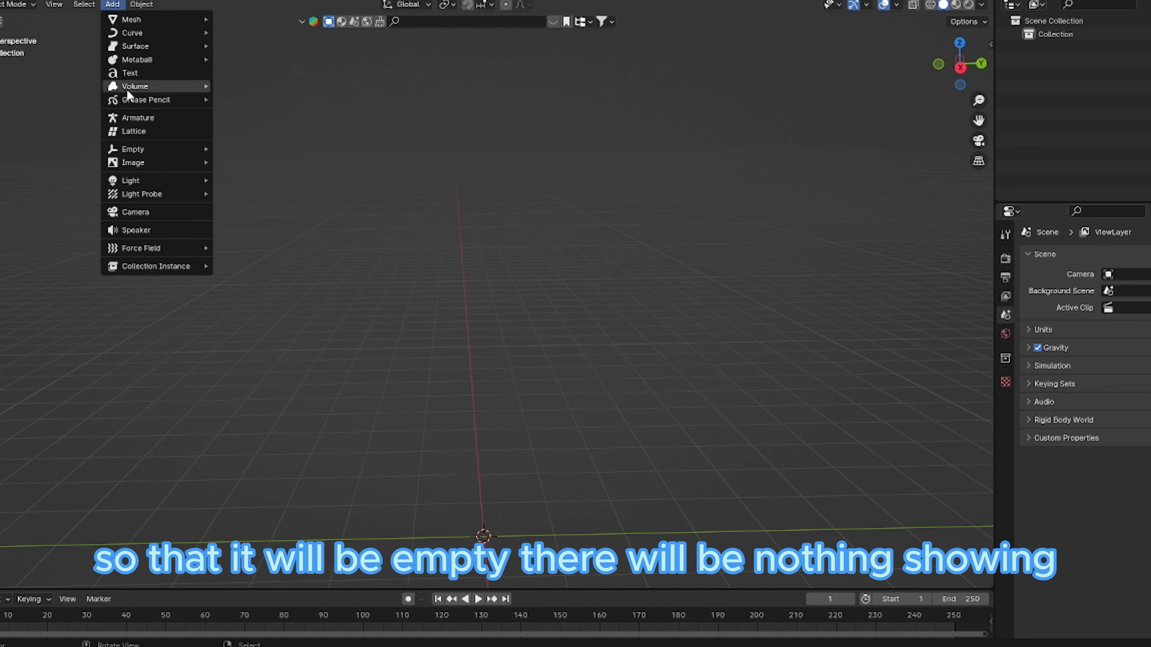
{"action": "left_click", "coordinate": [131, 73]}
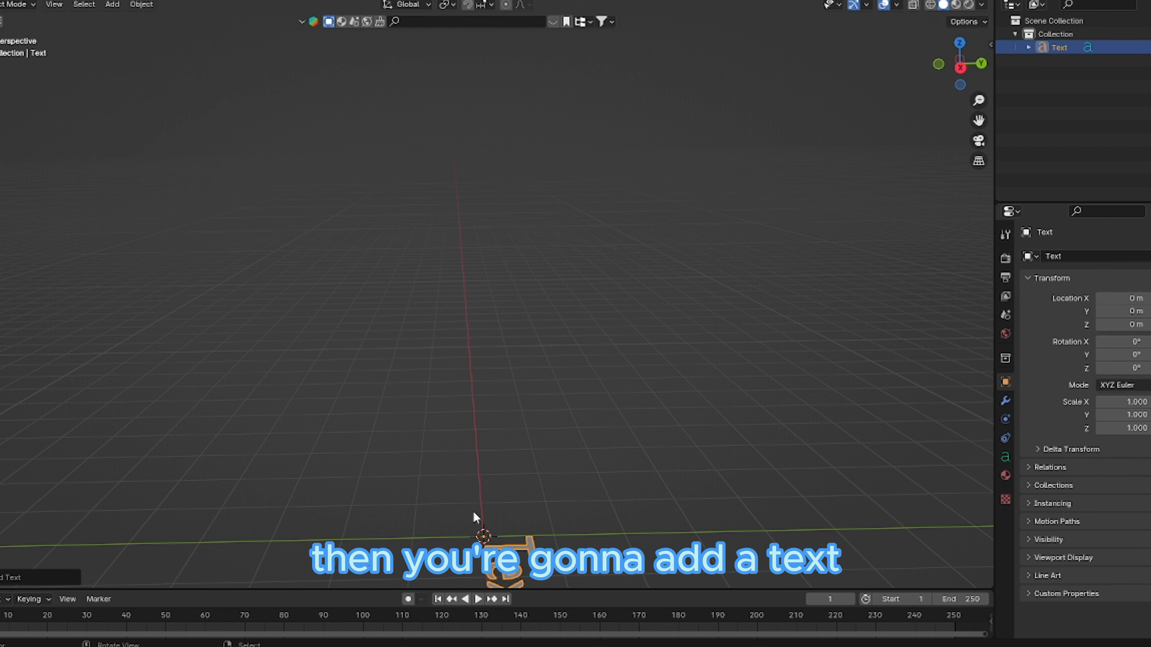
{"action": "key", "text": "g"}
{"action": "left_click", "coordinate": [454, 262]}
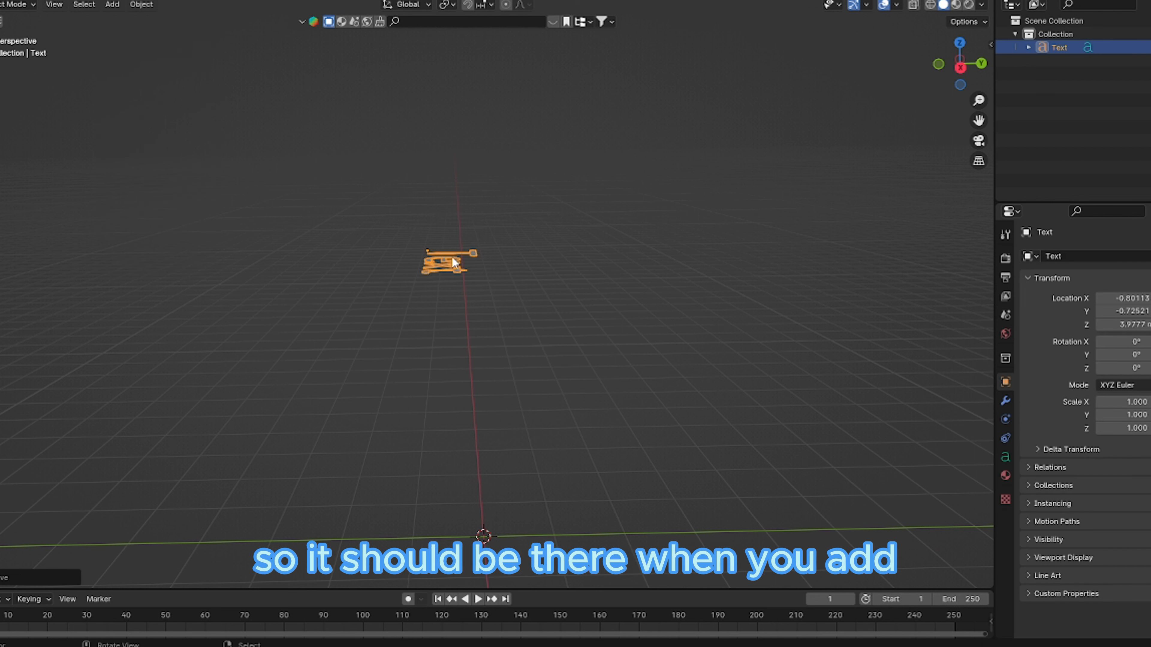
Rotate the text upright to face the view, at about 63.6° X, -0.8° Y and 85.1° Z
{"action": "key", "text": "r"}
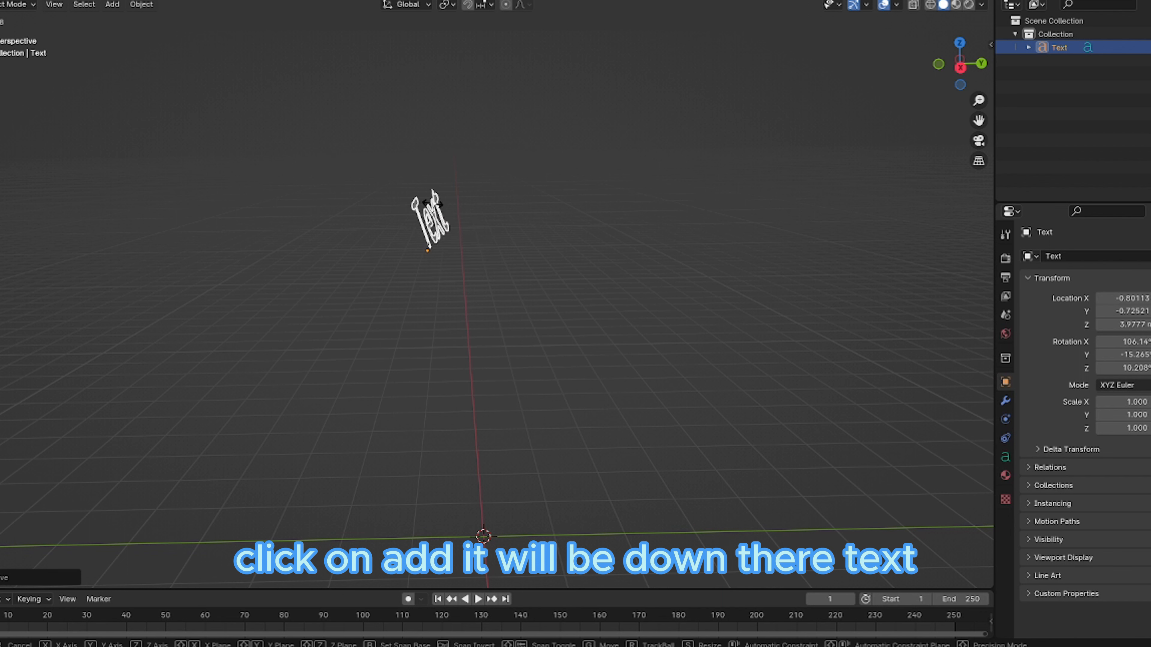
{"action": "left_click", "coordinate": [447, 227]}
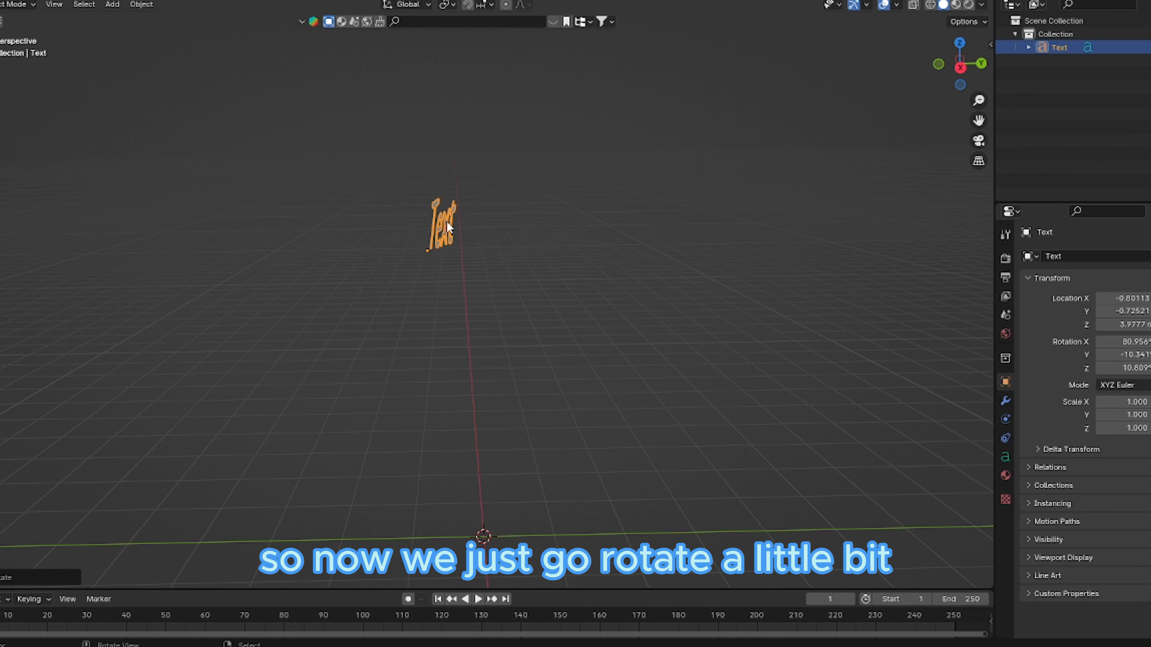
{"action": "key", "text": "r"}
{"action": "key", "text": "z"}
{"action": "key", "text": "x"}
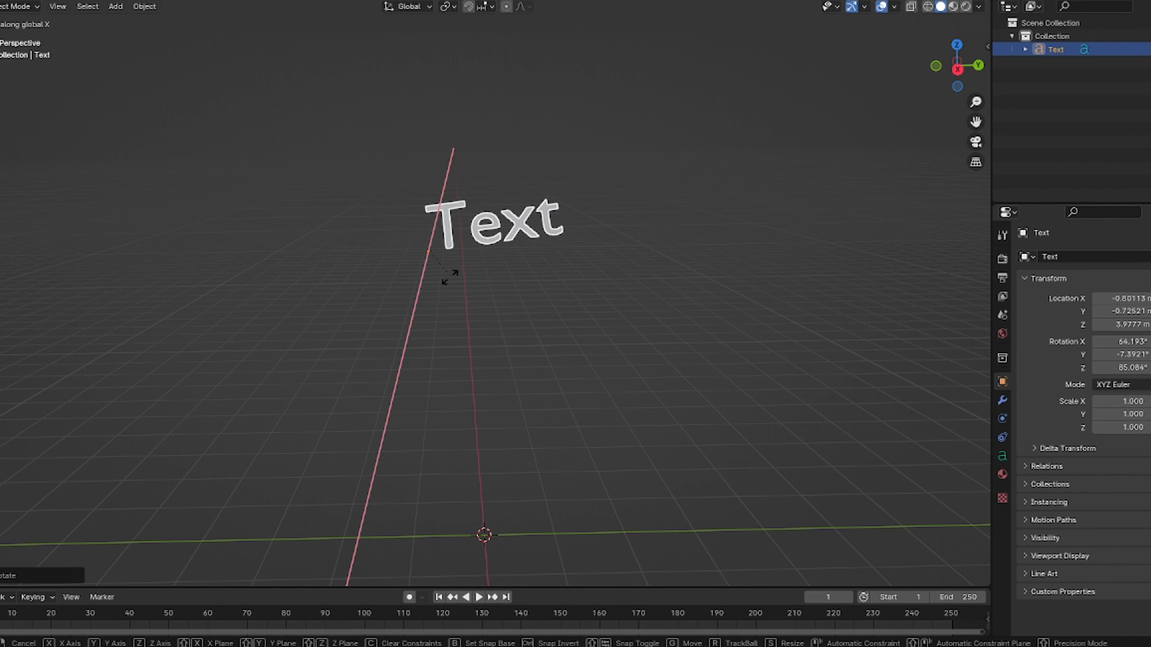
{"action": "left_click_drag", "start_coordinate": [449, 277], "coordinate": [453, 283]}
{"action": "left_click", "coordinate": [452, 283]}
{"action": "left_click", "coordinate": [621, 233]}
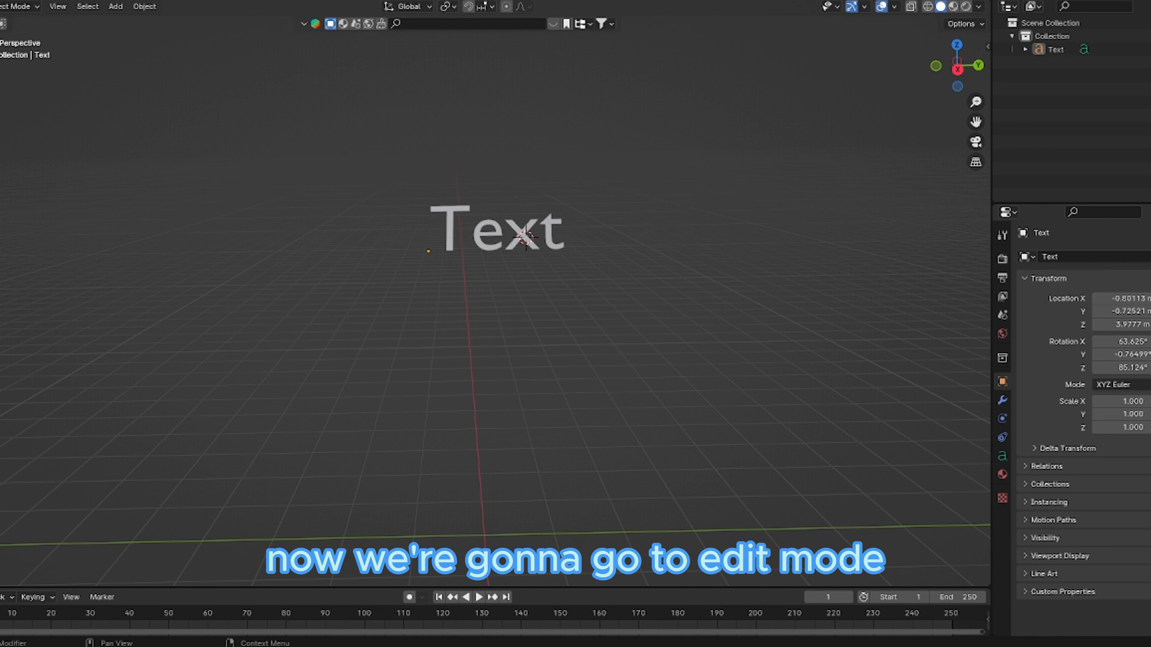
Edit the text object and replace its wording with the letter M
{"action": "left_click", "coordinate": [517, 246]}
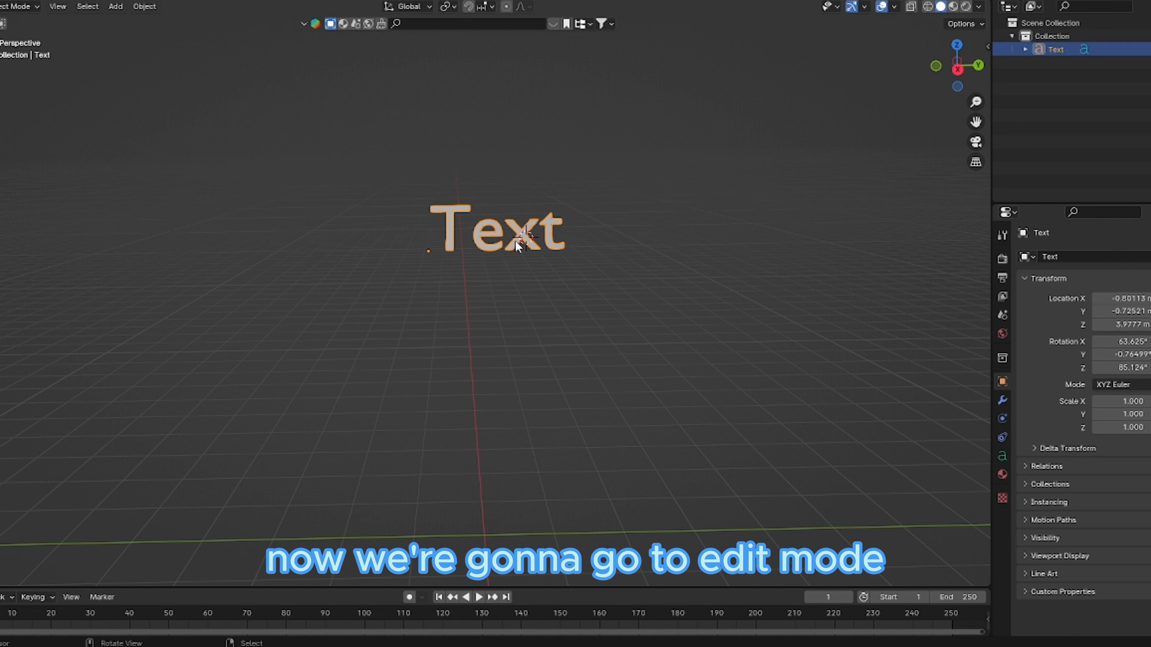
{"action": "left_click", "coordinate": [20, 6]}
{"action": "left_click", "coordinate": [18, 39]}
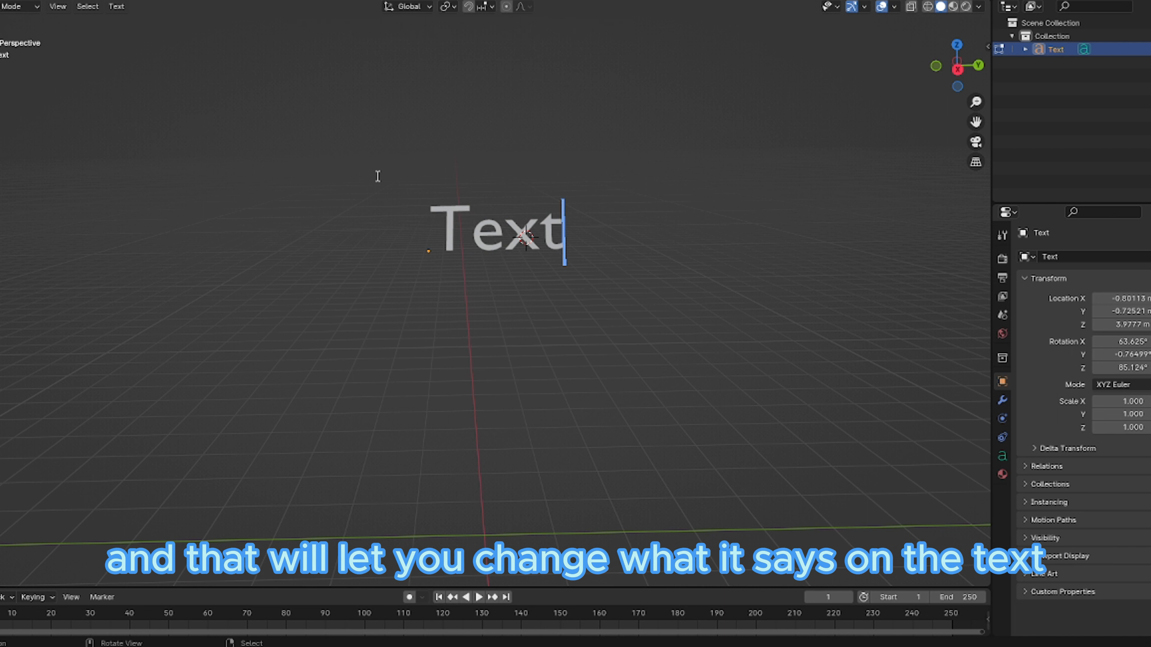
{"action": "key", "text": "BackSpace"}
{"action": "key", "text": "BackSpace"}
{"action": "key", "text": "BackSpace"}
{"action": "key", "text": "BackSpace"}
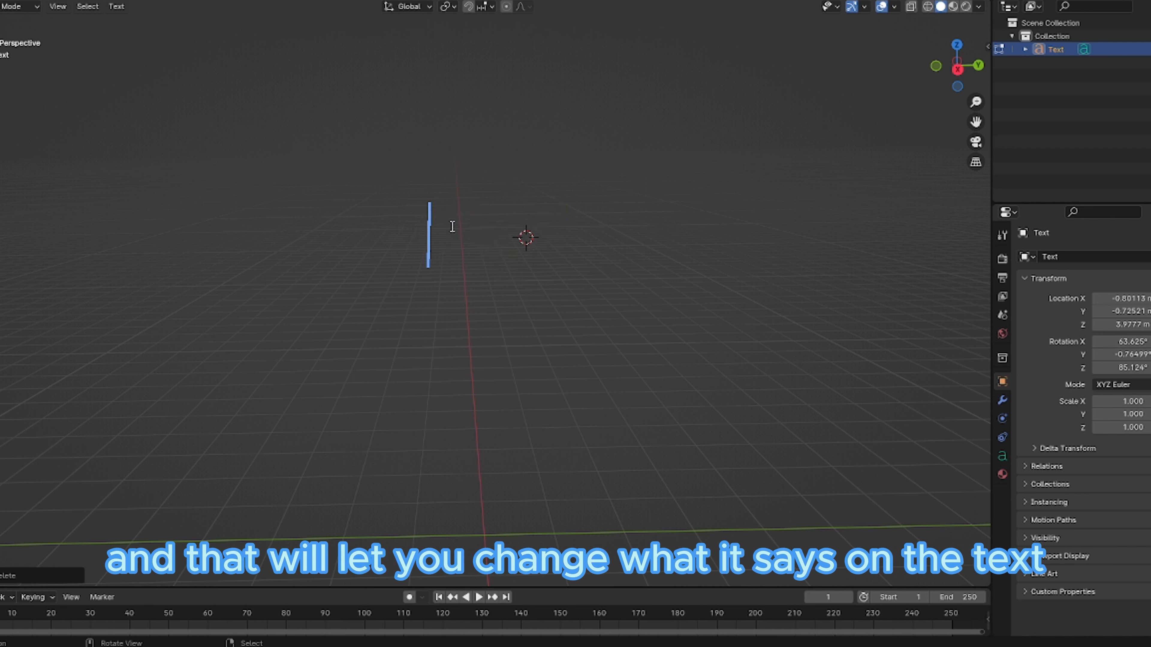
{"action": "type", "text": "M"}
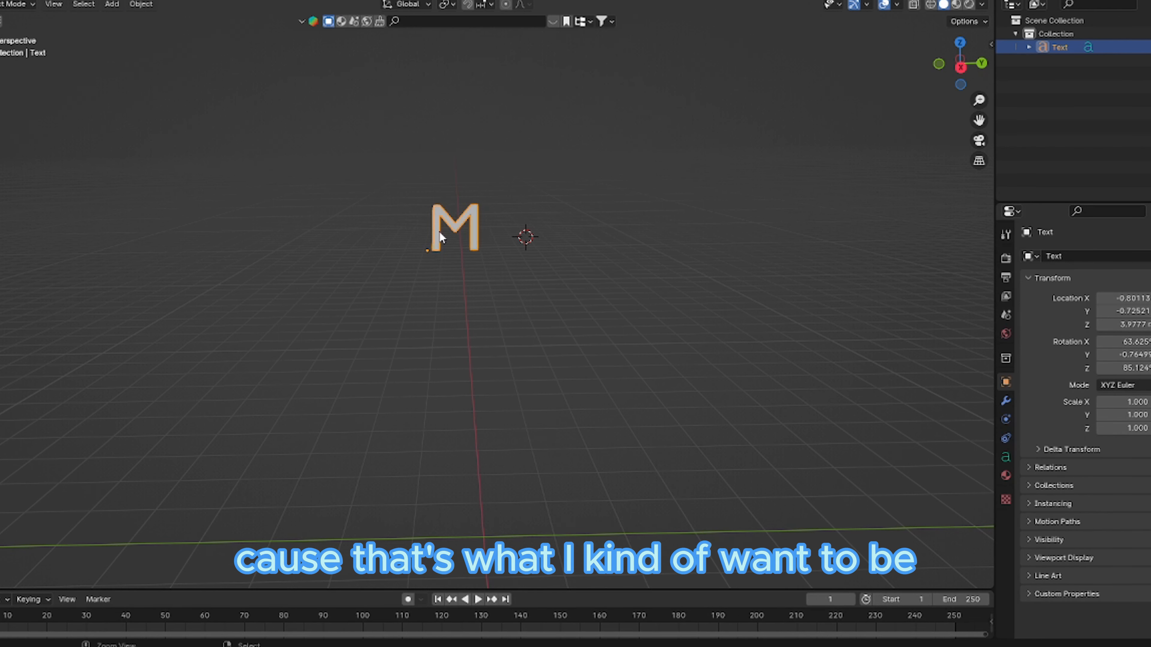
Paste a copy of the M text object in place
{"action": "key", "text": "ctrl+v"}
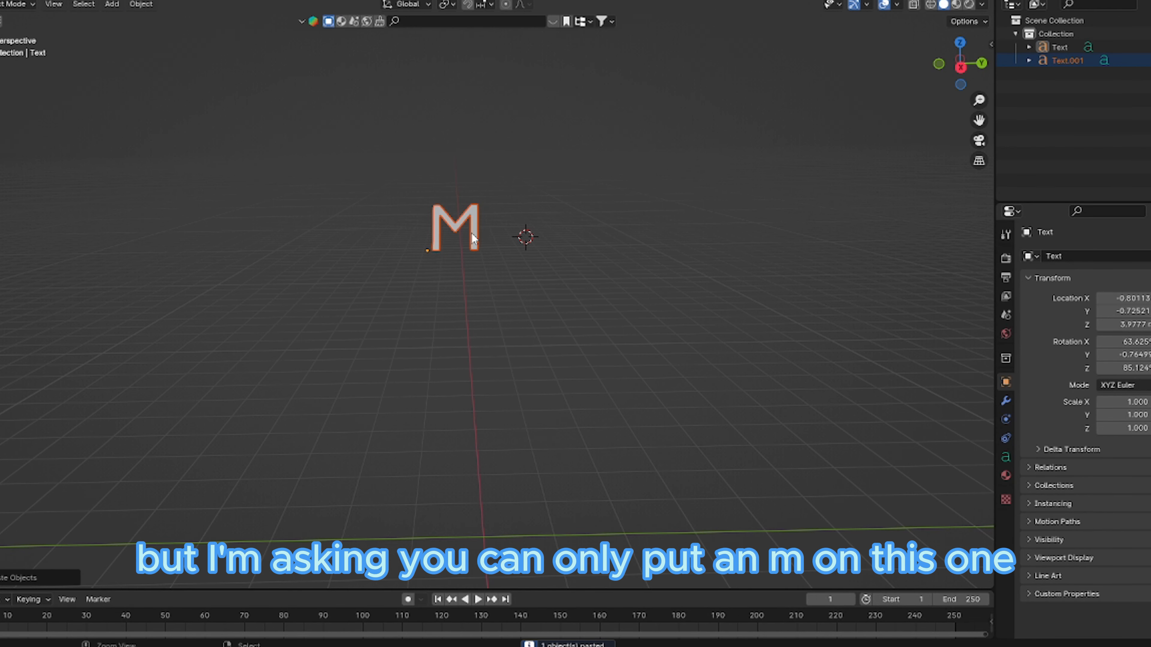
{"action": "left_click", "coordinate": [469, 231]}
{"action": "left_click", "coordinate": [465, 226]}
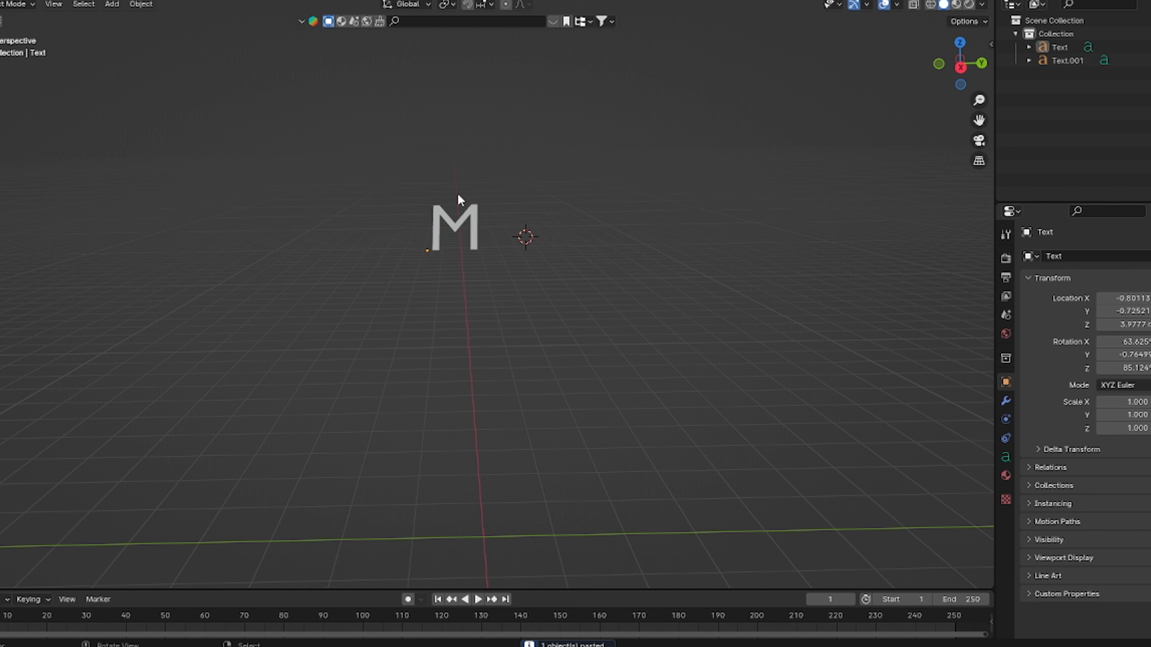
Duplicate the M, place the copy directly beside it at about Y 0.05 m, and change the copy's text to L
{"action": "key", "text": "shift+d"}
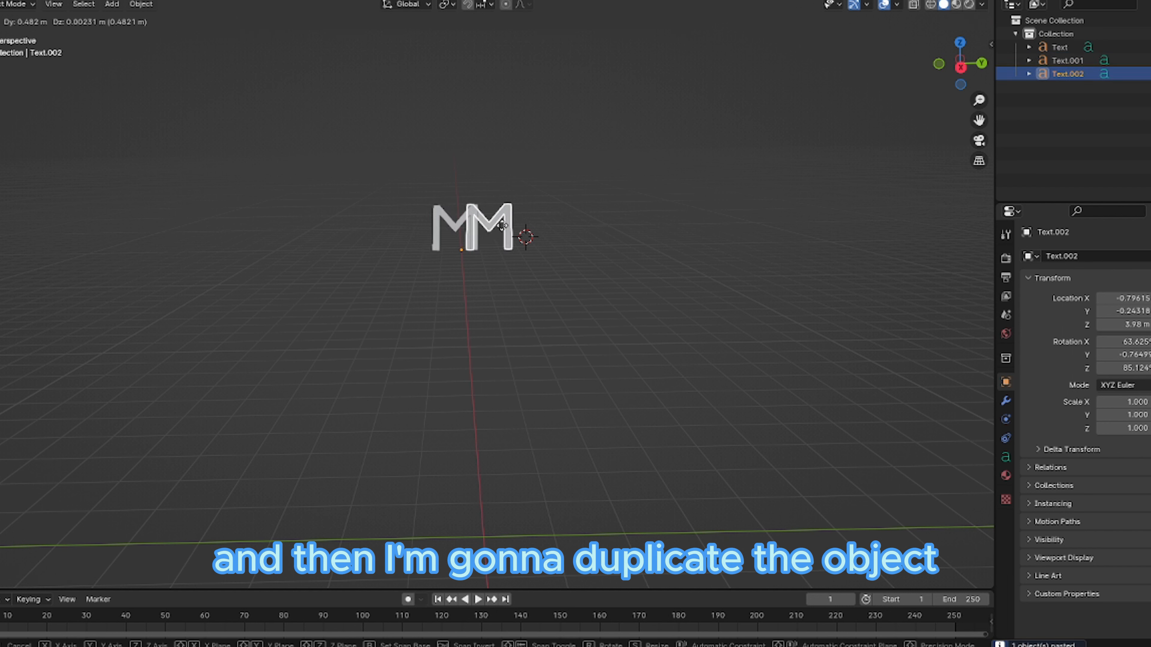
{"action": "left_click", "coordinate": [521, 231]}
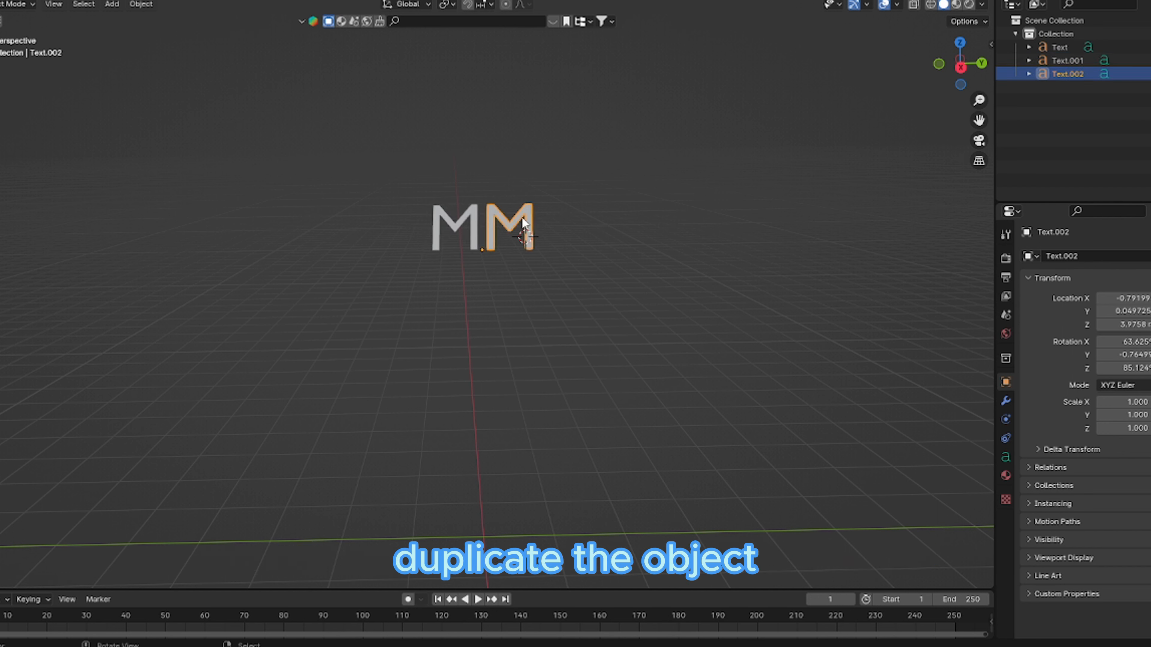
{"action": "left_click", "coordinate": [14, 4]}
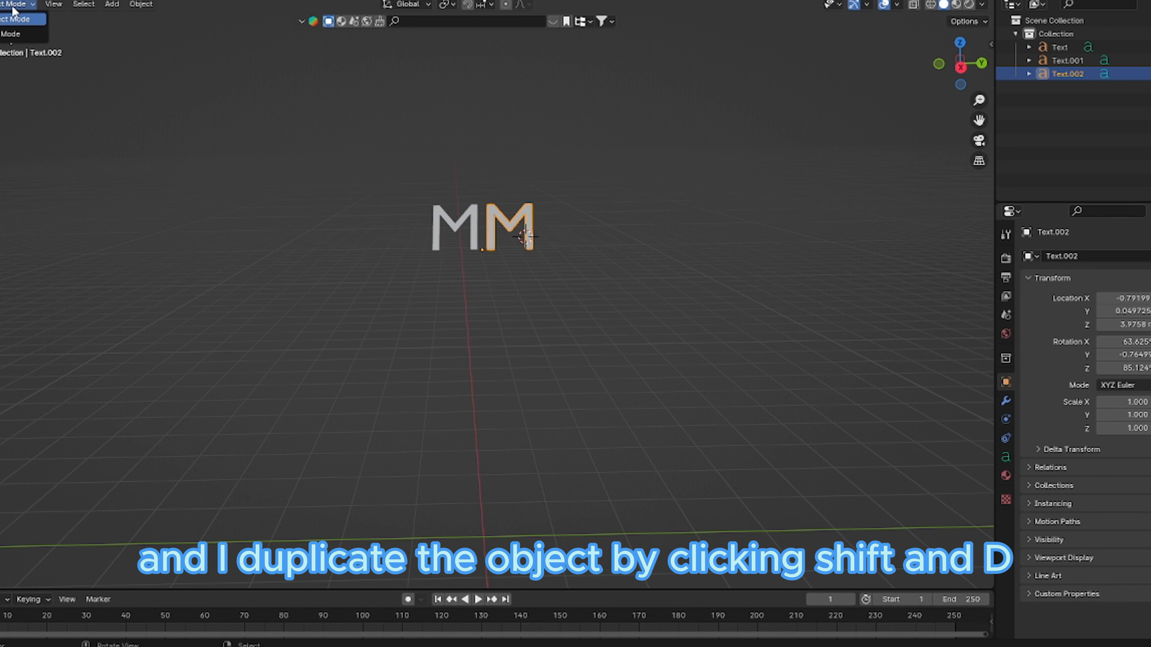
{"action": "left_click", "coordinate": [13, 36]}
{"action": "key", "text": "BackSpace"}
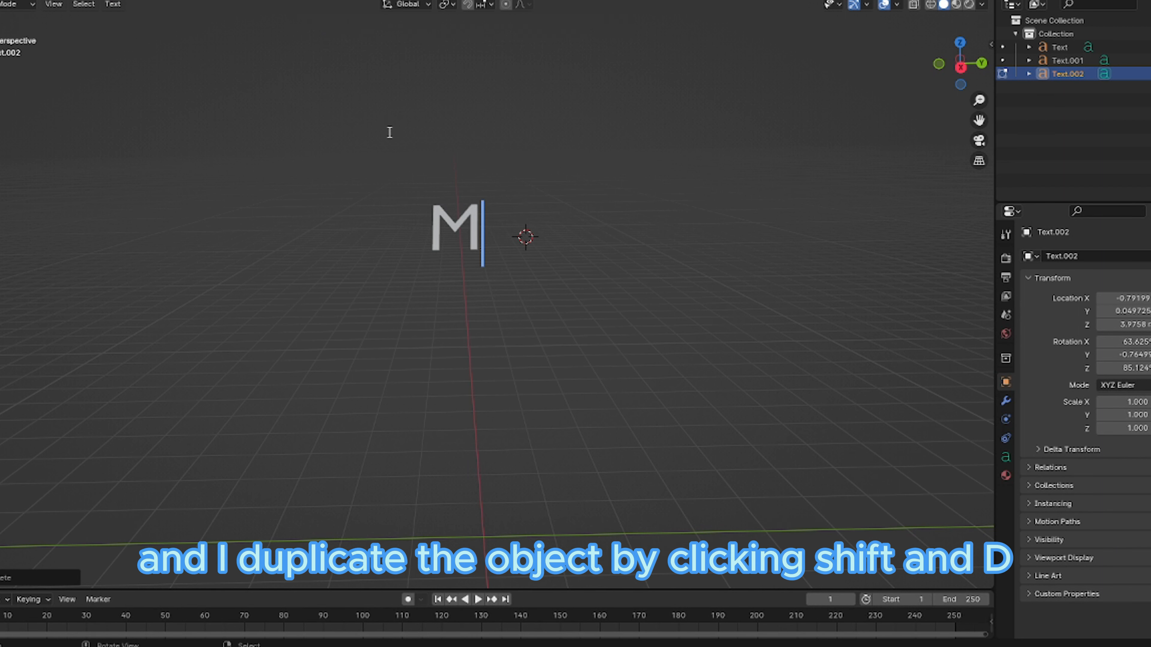
{"action": "type", "text": "L"}
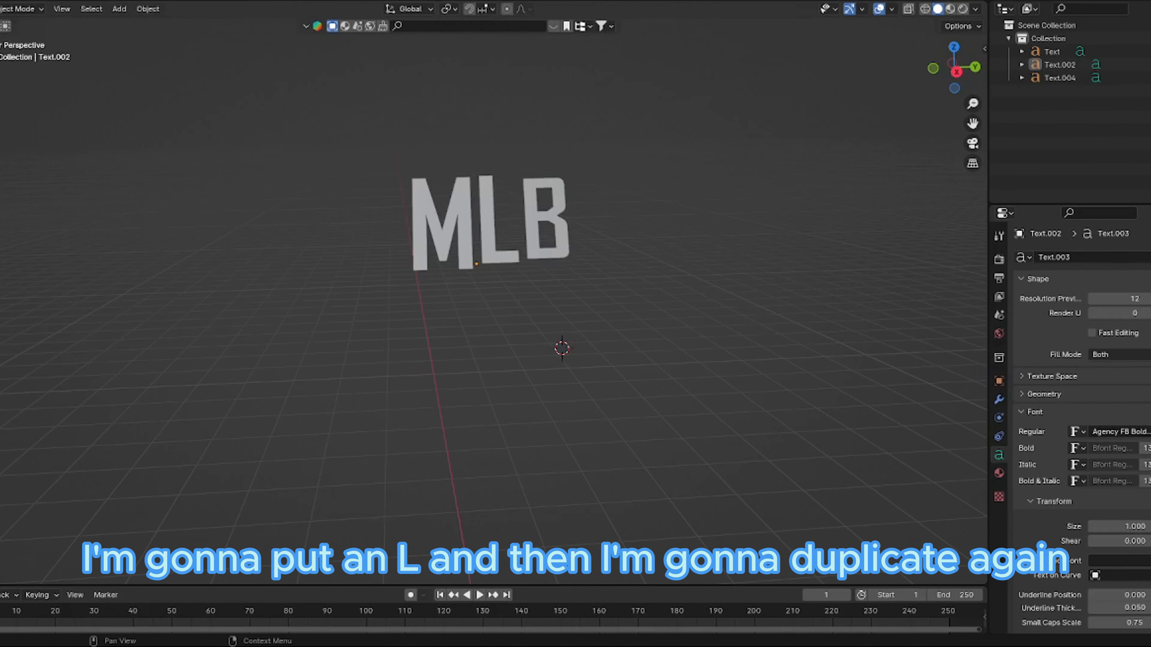
Switch the viewport to rendered shading and create a new material for the letter L
{"action": "left_click", "coordinate": [961, 12]}
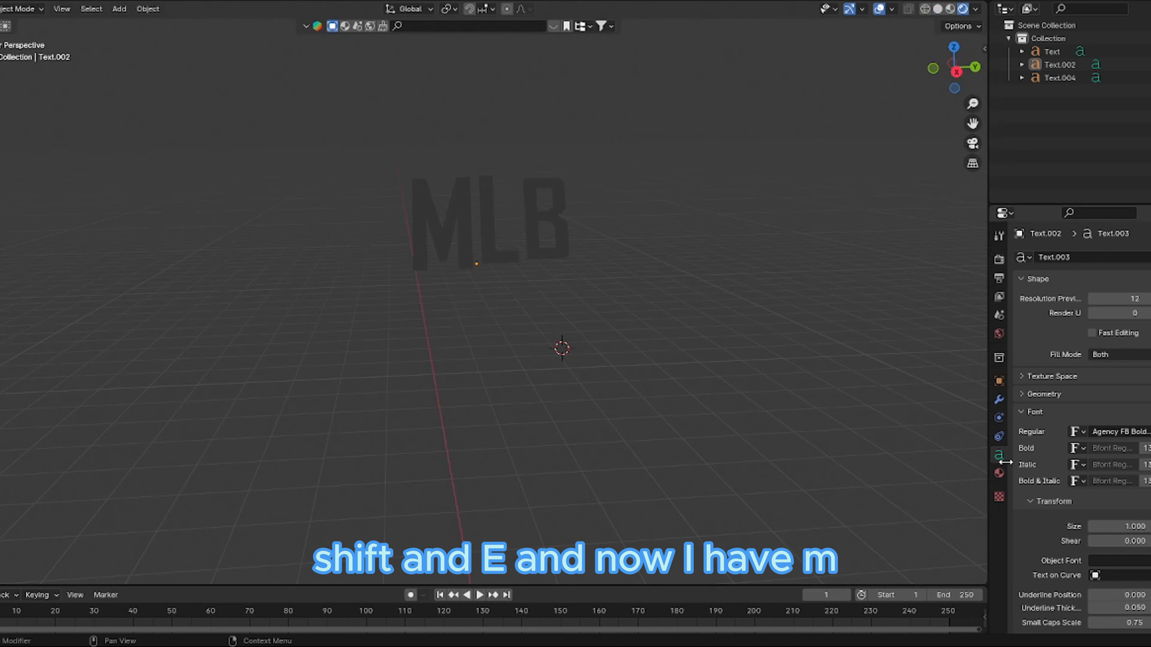
{"action": "left_click", "coordinate": [999, 473]}
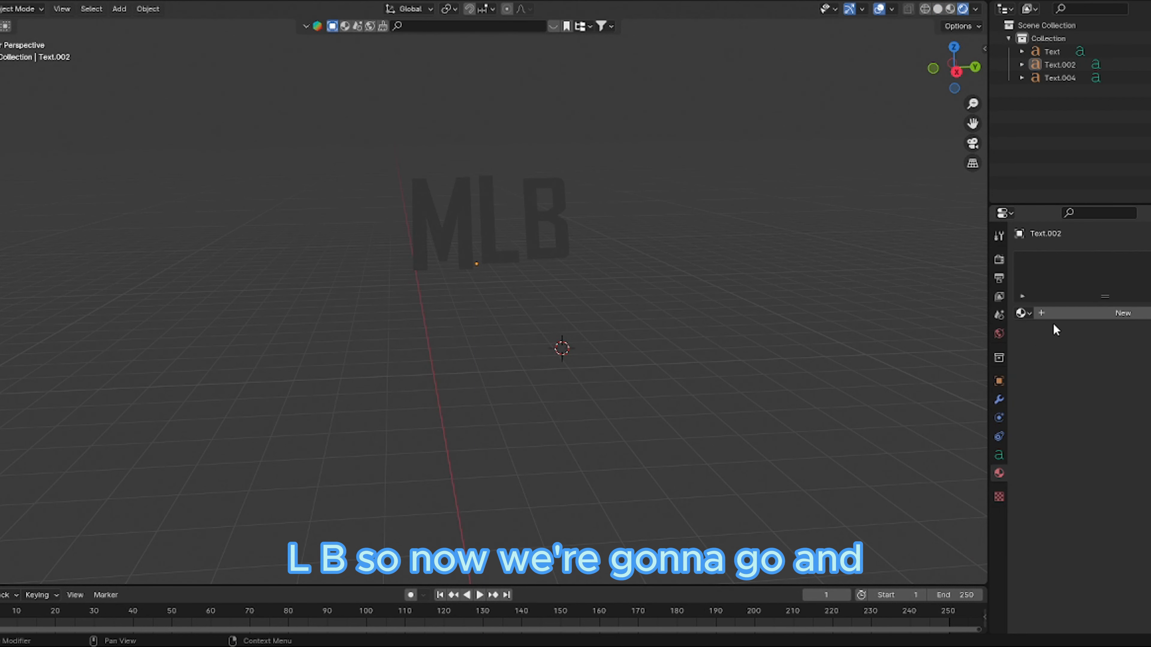
{"action": "left_click", "coordinate": [1074, 313]}
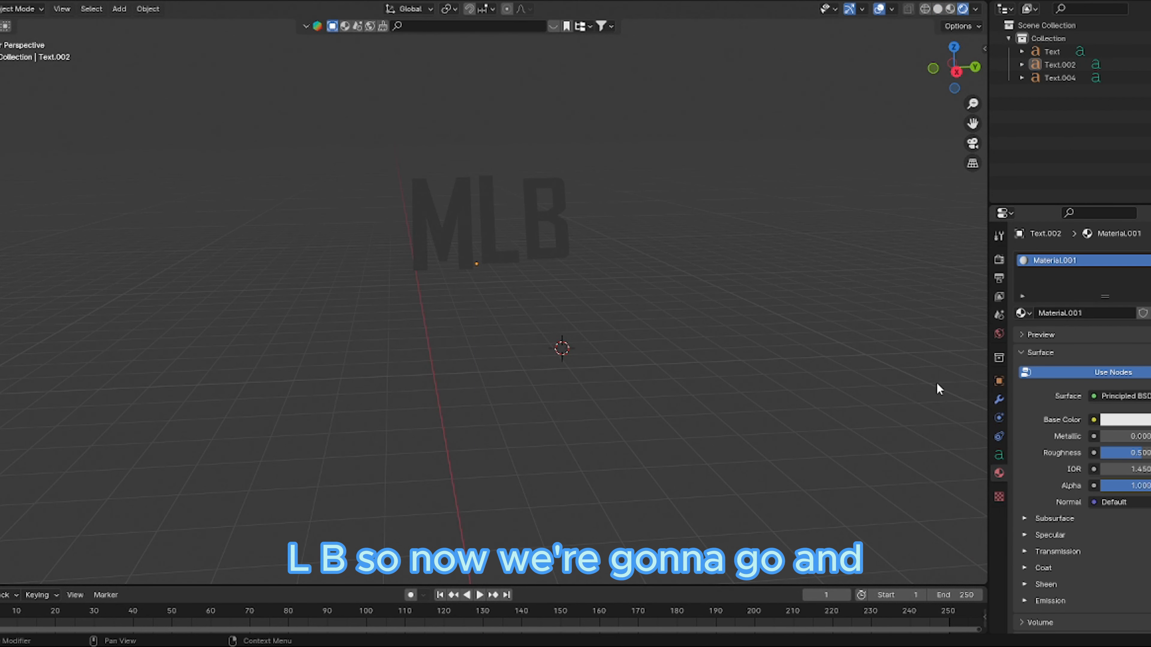
Create a material with a yellow-orange base color for the letter M and compare it in material preview and rendered shading
{"action": "left_click", "coordinate": [455, 238]}
{"action": "left_click", "coordinate": [1123, 313]}
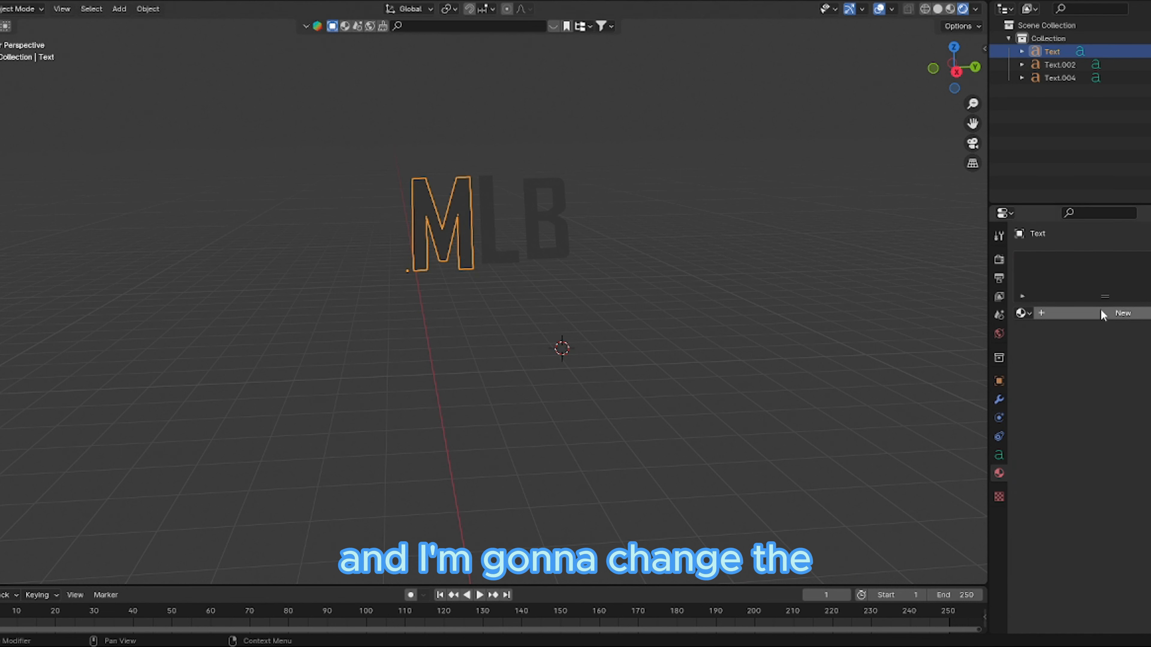
{"action": "left_click", "coordinate": [1132, 420]}
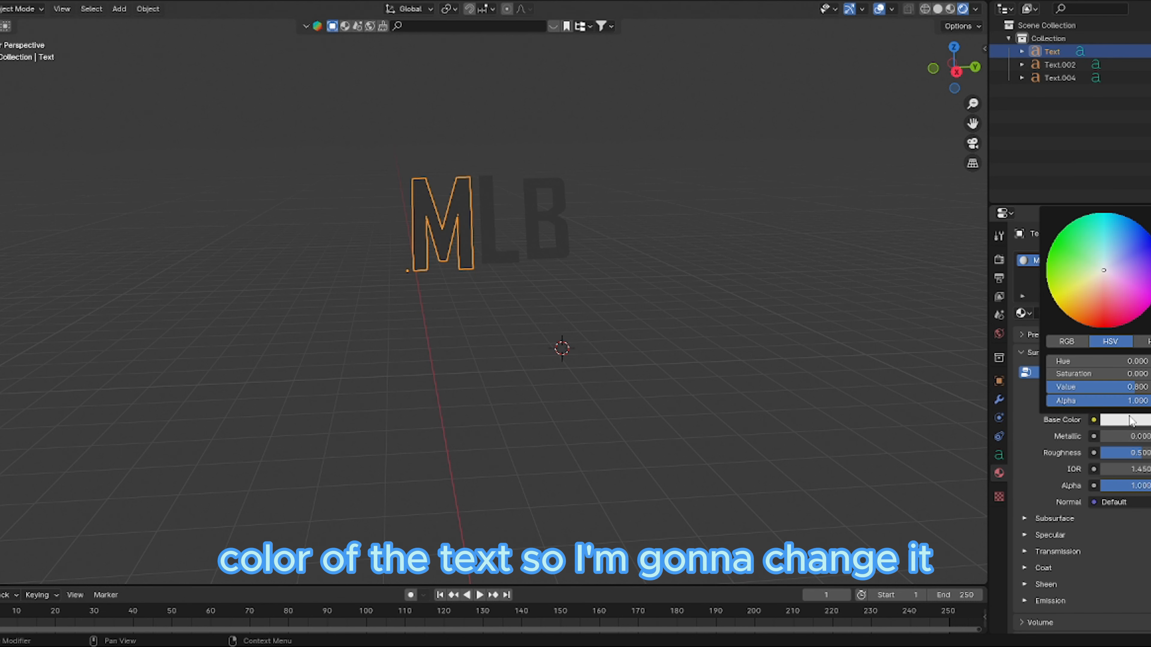
{"action": "left_click_drag", "start_coordinate": [1086, 296], "coordinate": [1074, 298]}
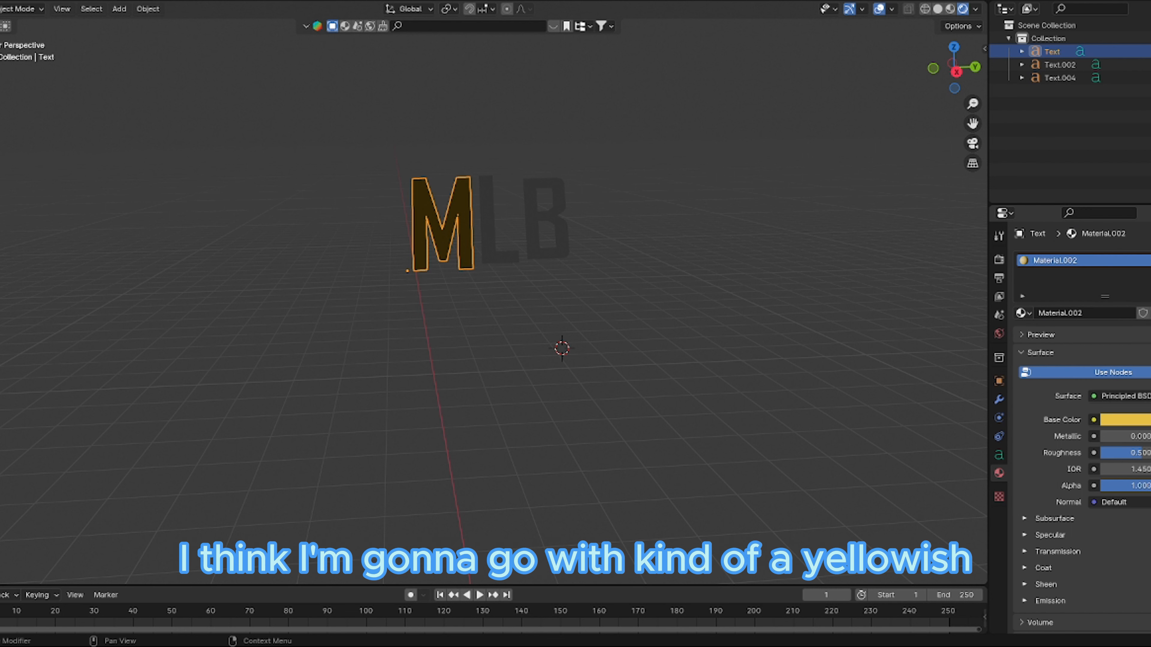
{"action": "key", "text": "shift+z"}
{"action": "left_click", "coordinate": [948, 11]}
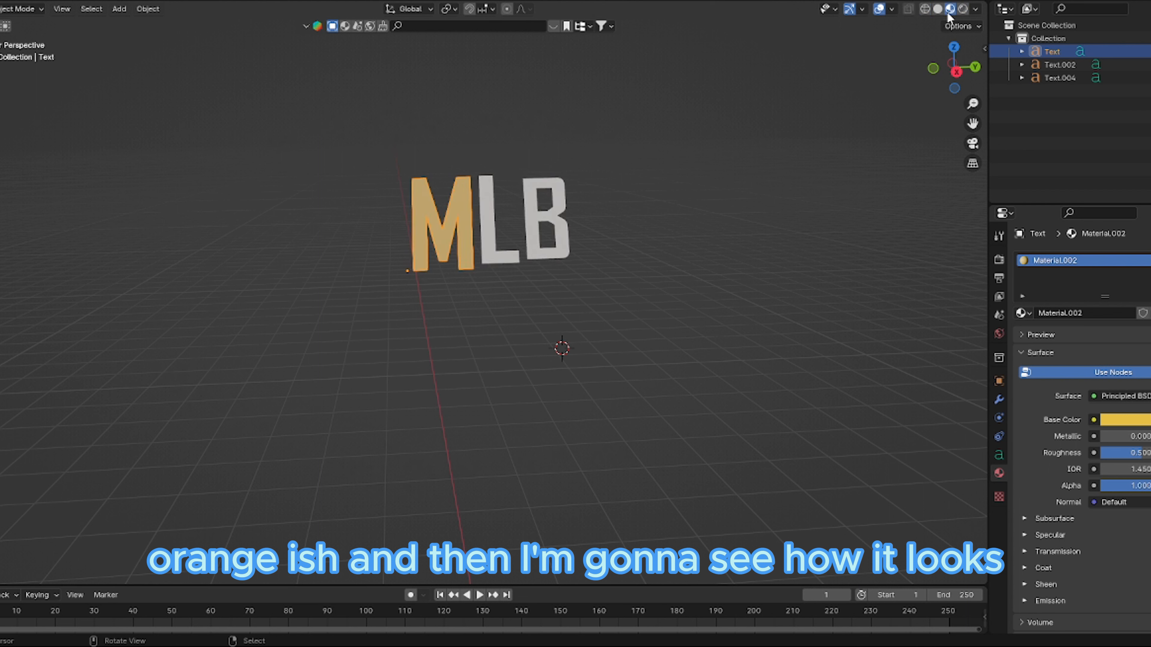
{"action": "left_click", "coordinate": [964, 9]}
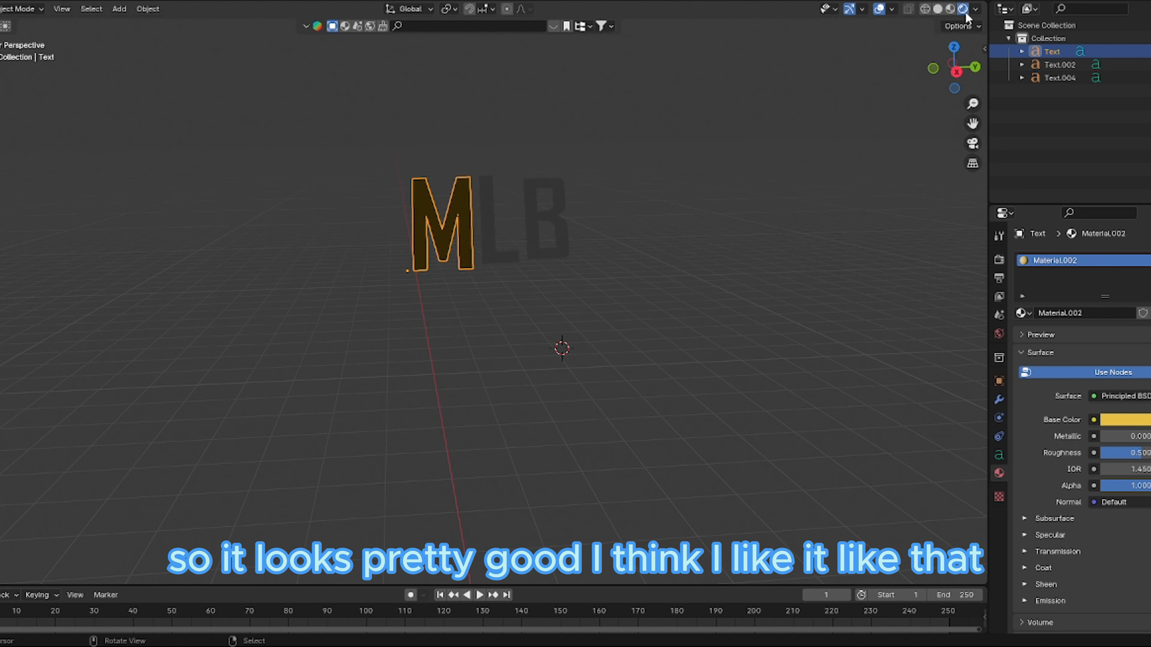
Set the base color of the letter L's material to red and check it in material preview and rendered shading
{"action": "left_click", "coordinate": [501, 239]}
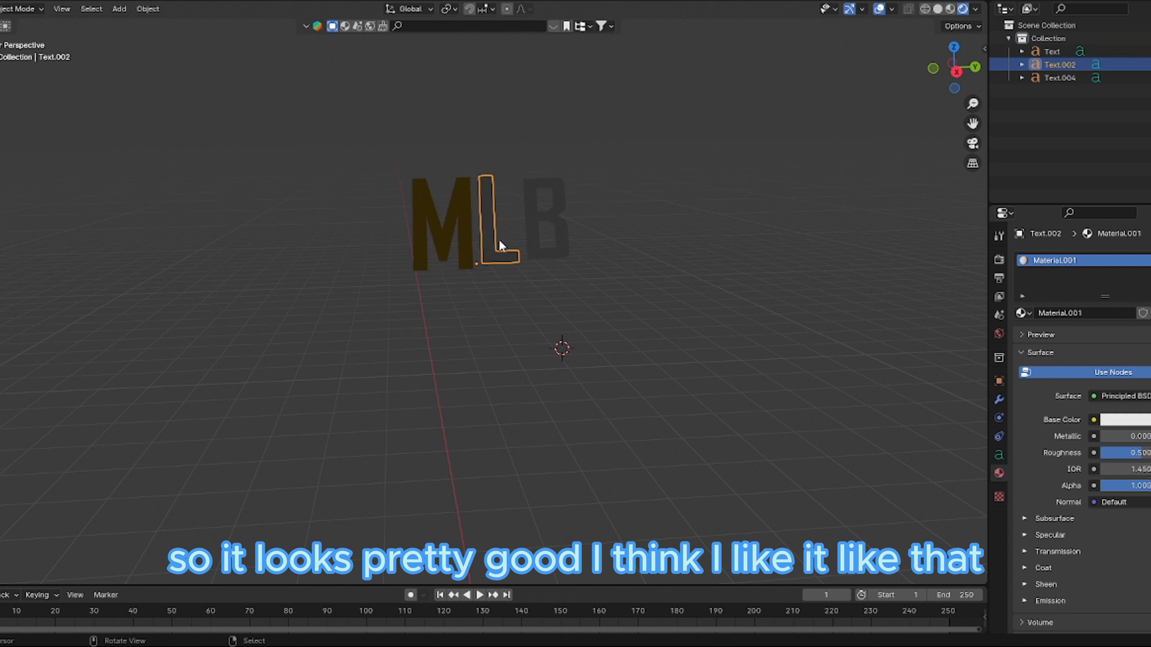
{"action": "left_click", "coordinate": [1126, 421]}
{"action": "left_click", "coordinate": [1106, 319]}
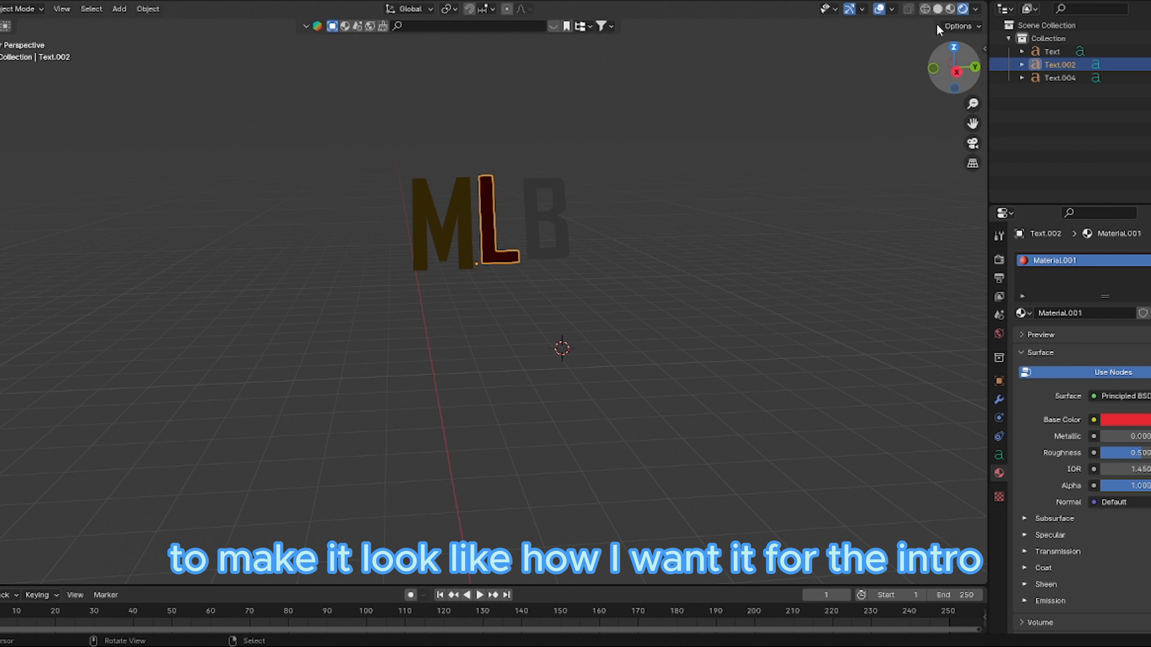
{"action": "left_click", "coordinate": [951, 10]}
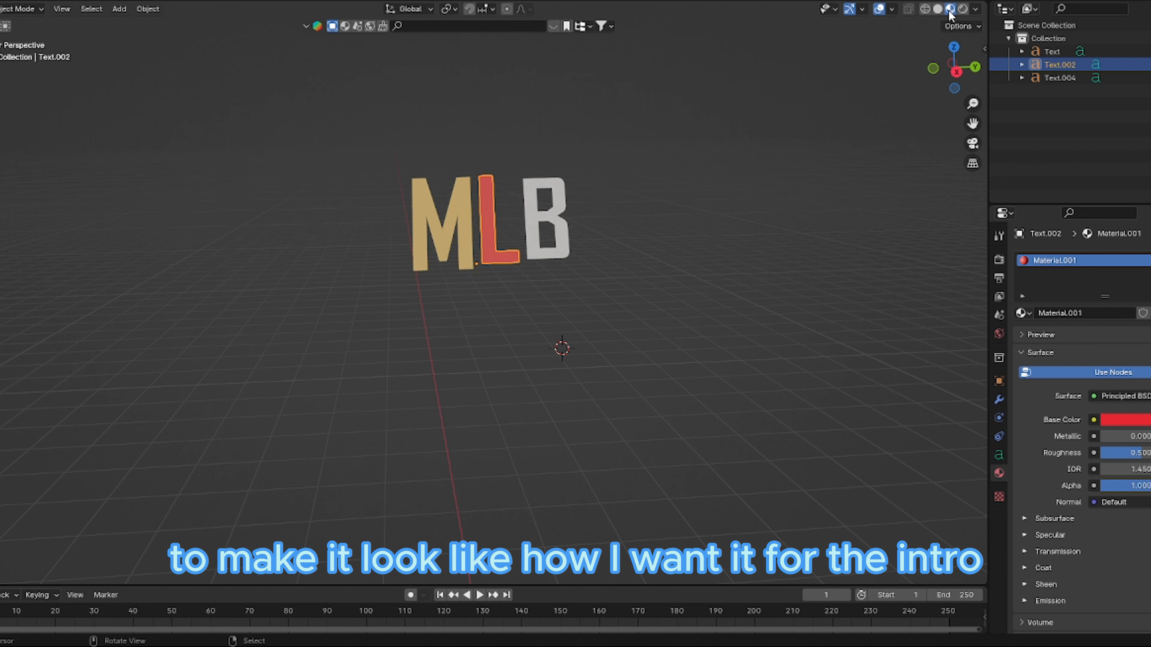
{"action": "left_click", "coordinate": [962, 10]}
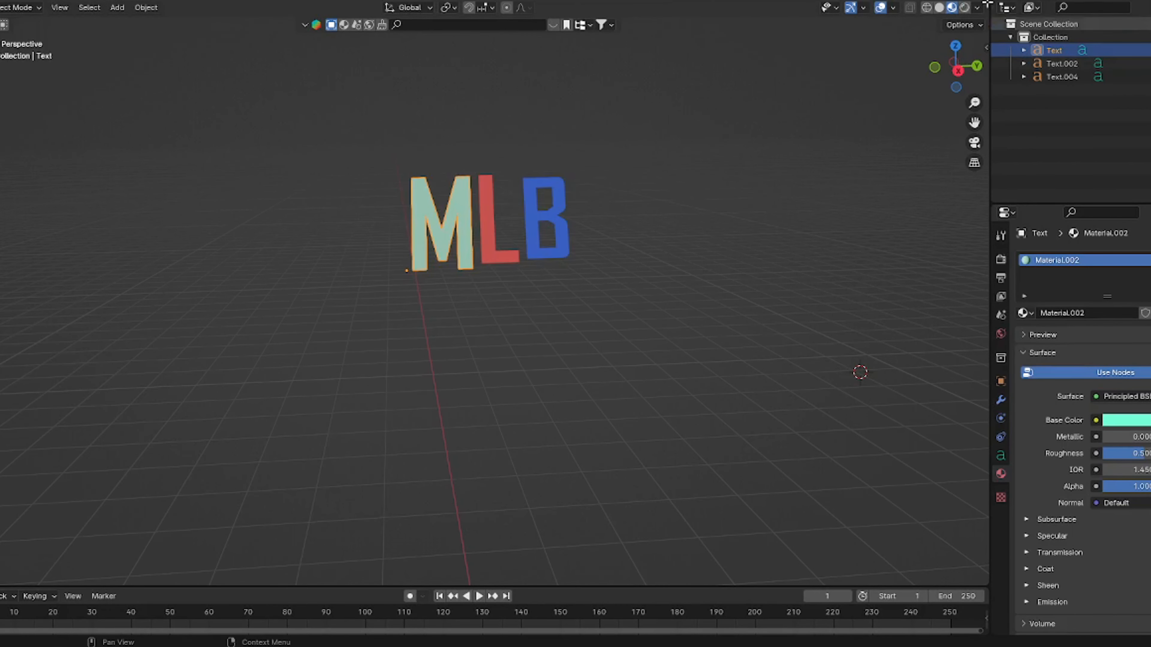
Try a shear of -0.100 on the letter M in its text settings and return it to 0
{"action": "left_click", "coordinate": [1000, 455]}
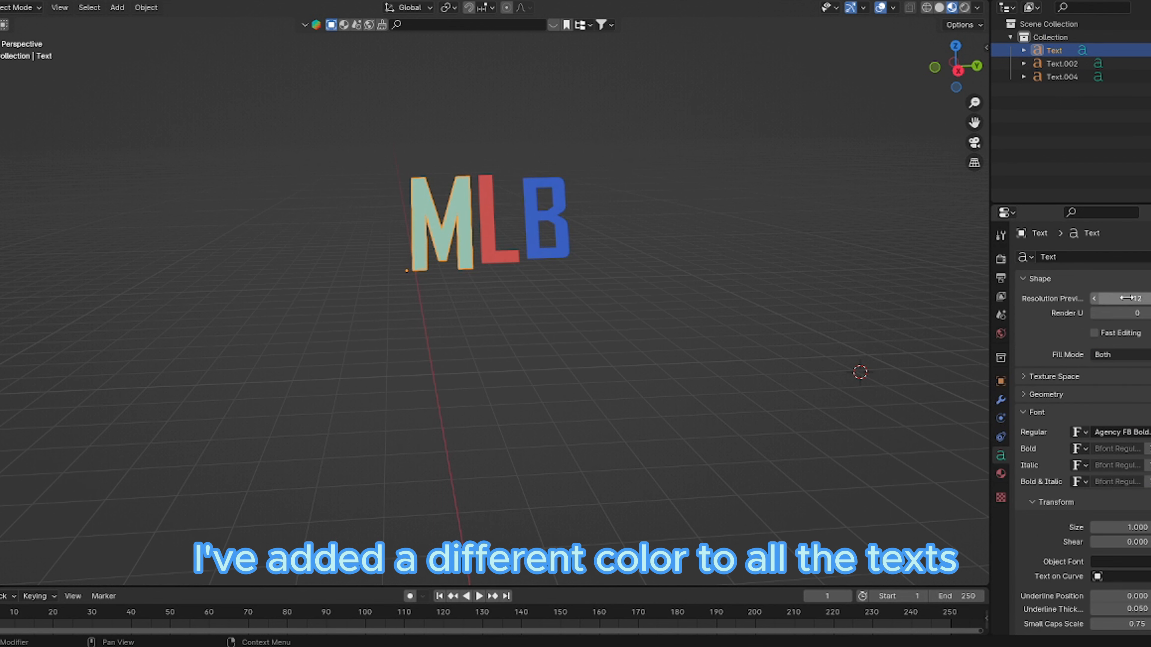
{"action": "scroll", "coordinate": [1144, 374], "scroll_direction": "down", "scroll_amount": 3}
{"action": "mouse_move", "coordinate": [1097, 440]}
{"action": "left_mouse_down"}
{"action": "mouse_move", "coordinate": [1117, 439]}
{"action": "mouse_move", "coordinate": [1096, 444]}
{"action": "left_mouse_up"}
{"action": "left_click", "coordinate": [1095, 436]}
{"action": "left_click", "coordinate": [1094, 436]}
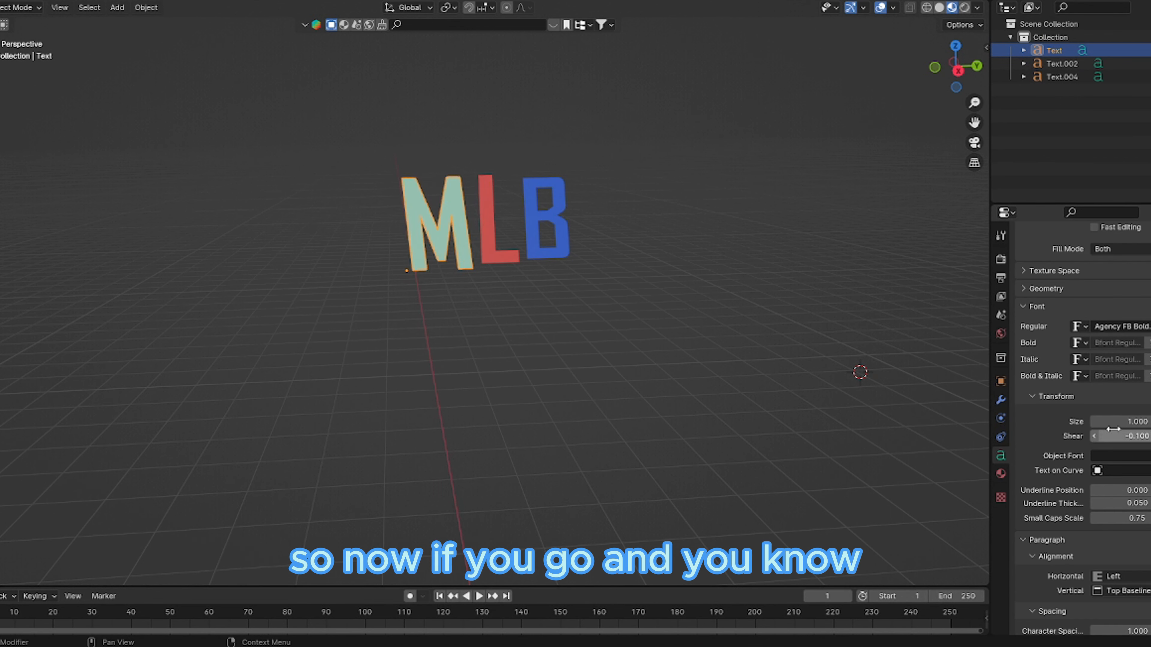
{"action": "left_click", "coordinate": [1119, 436]}
{"action": "left_click", "coordinate": [1149, 436]}
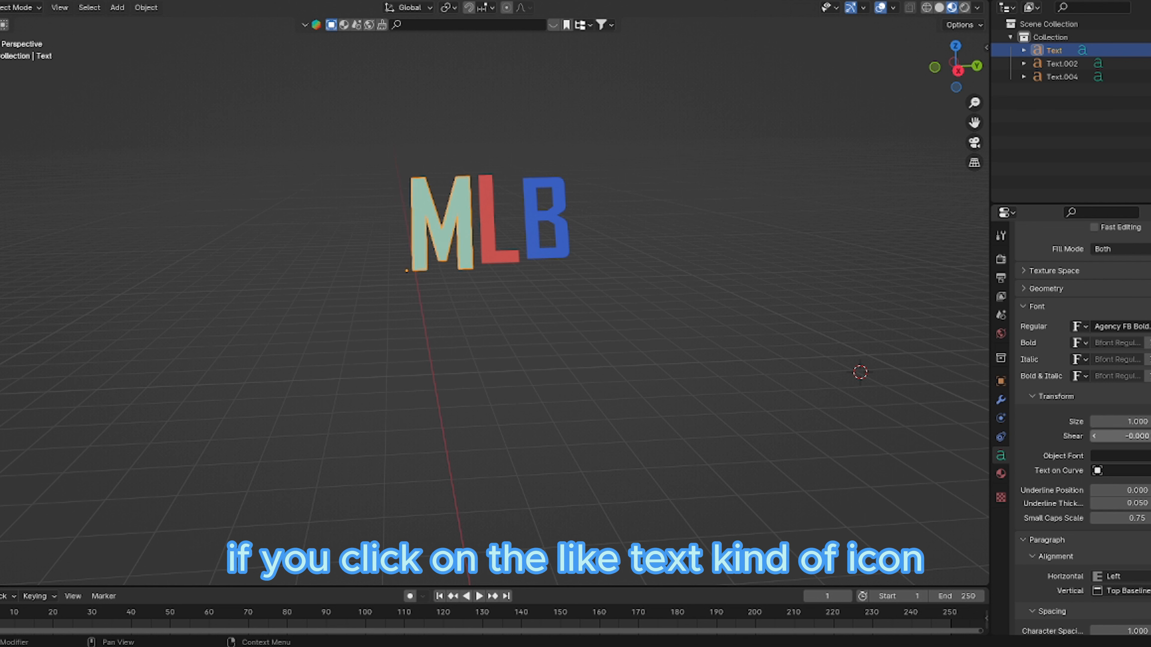
Set the text size of the letters M, L and B to 1.020
{"action": "left_click", "coordinate": [1149, 422]}
{"action": "left_click", "coordinate": [1149, 422]}
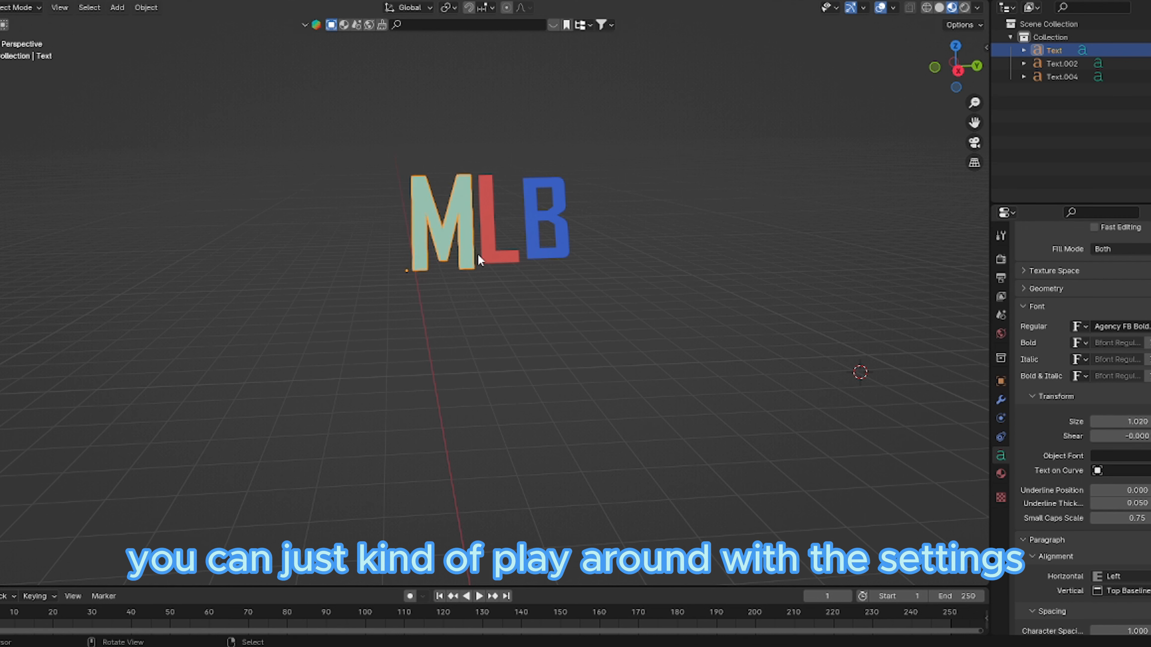
{"action": "left_click", "coordinate": [498, 257]}
{"action": "left_click", "coordinate": [1149, 422]}
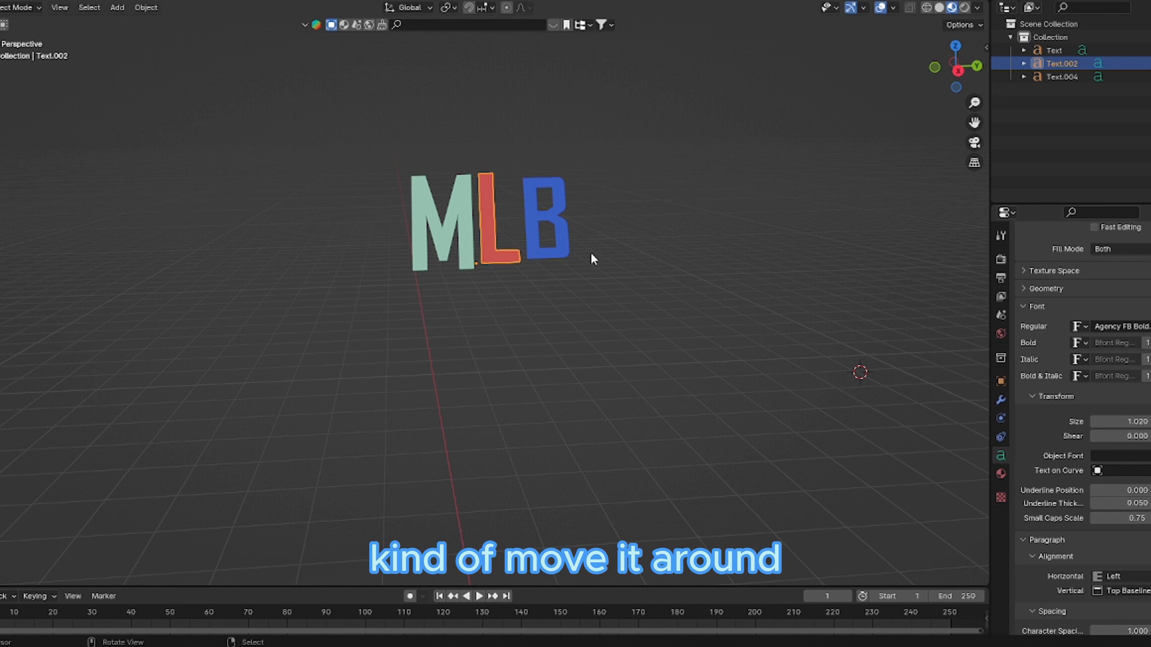
{"action": "left_click", "coordinate": [566, 240]}
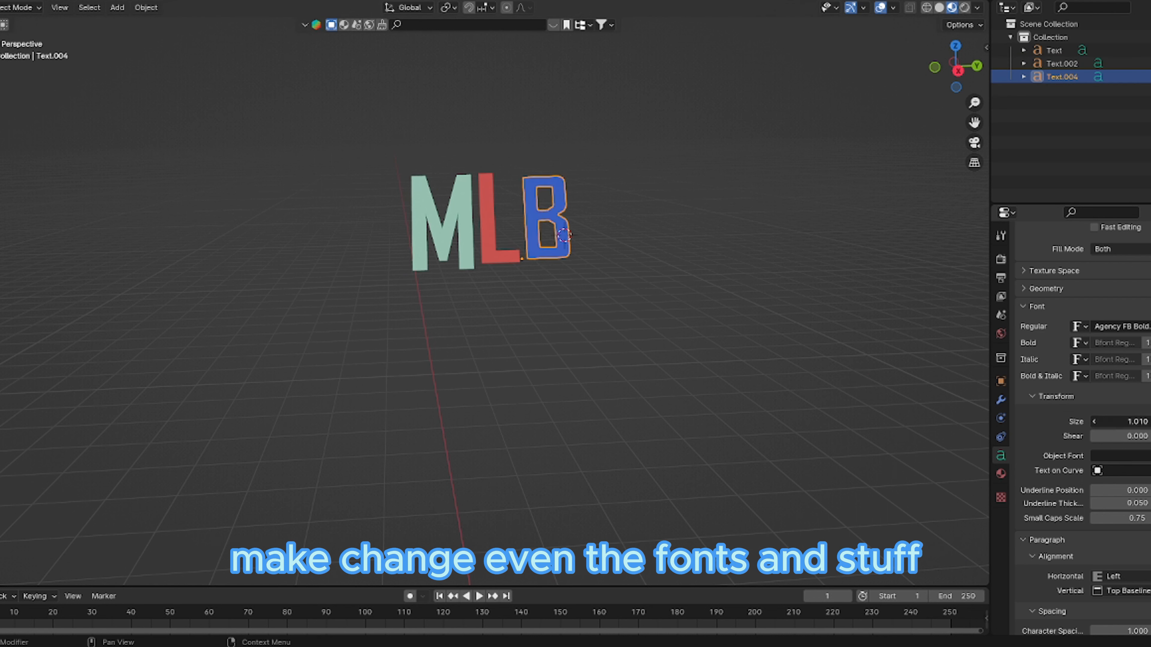
Set the letter B's underline position to 0.200 and its character spacing to 1.300
{"action": "scroll", "coordinate": [1124, 422], "scroll_direction": "down", "scroll_amount": 5}
{"action": "left_click_drag", "start_coordinate": [1146, 383], "coordinate": [1150, 383]}
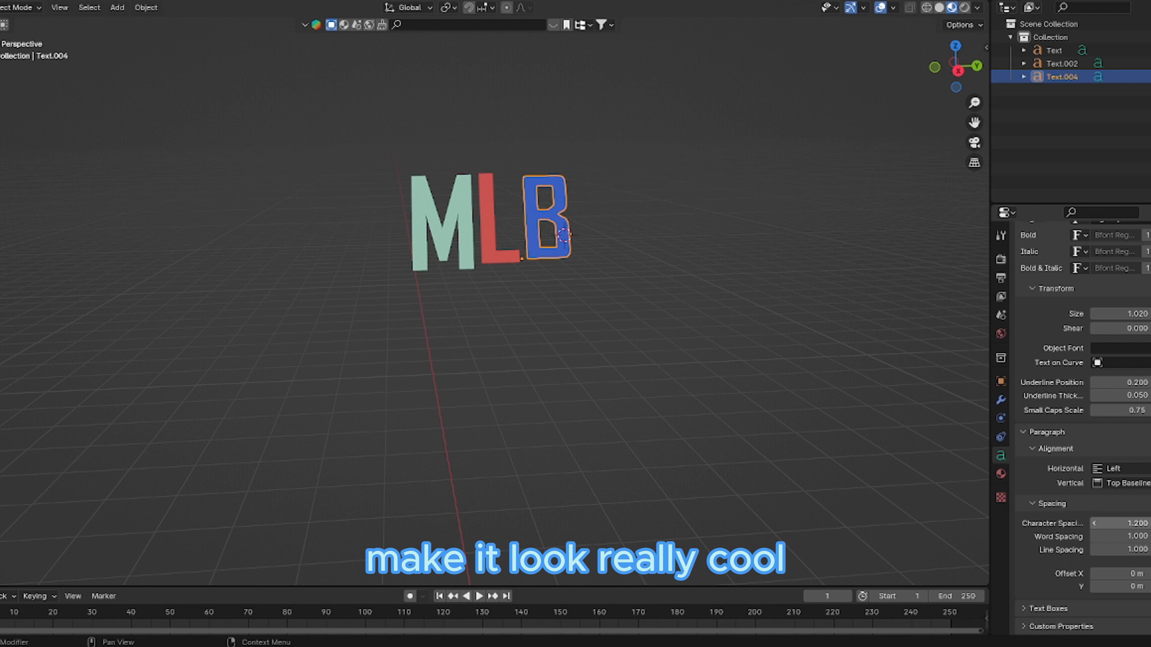
{"action": "left_click_drag", "start_coordinate": [1119, 523], "coordinate": [1124, 524]}
{"action": "left_click_drag", "start_coordinate": [1102, 573], "coordinate": [1099, 574]}
Set the letter B's geometry offset to 0.01 m and its extrusion to 0.02 m
{"action": "scroll", "coordinate": [1097, 418], "scroll_direction": "up", "scroll_amount": 2}
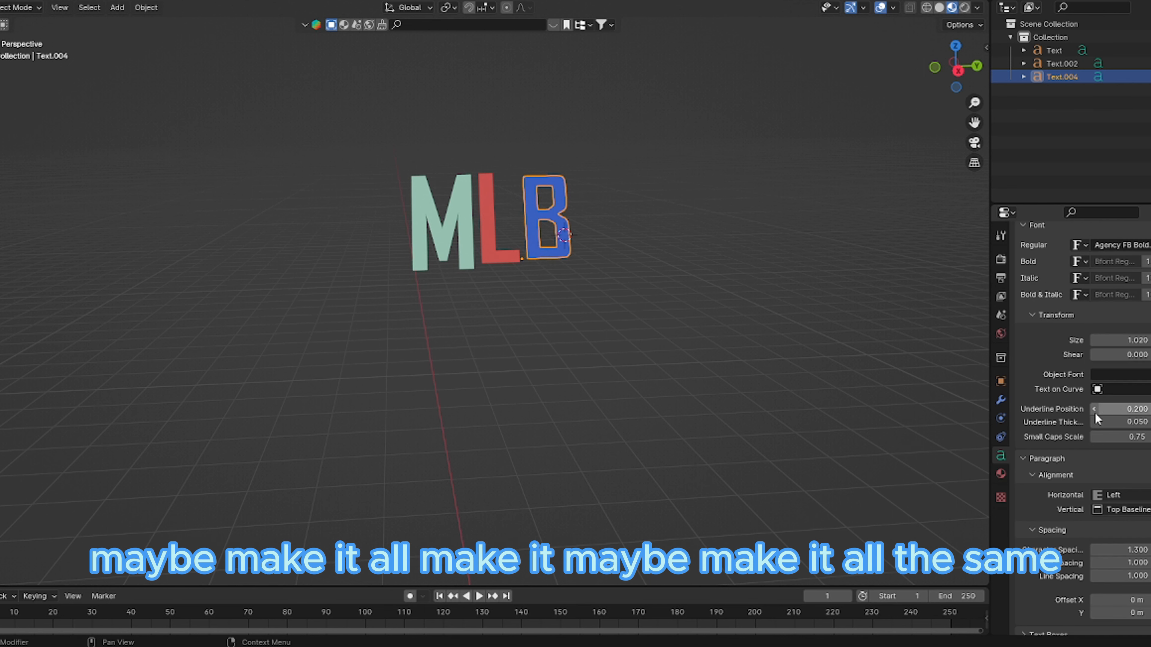
{"action": "scroll", "coordinate": [1107, 383], "scroll_direction": "up", "scroll_amount": 5}
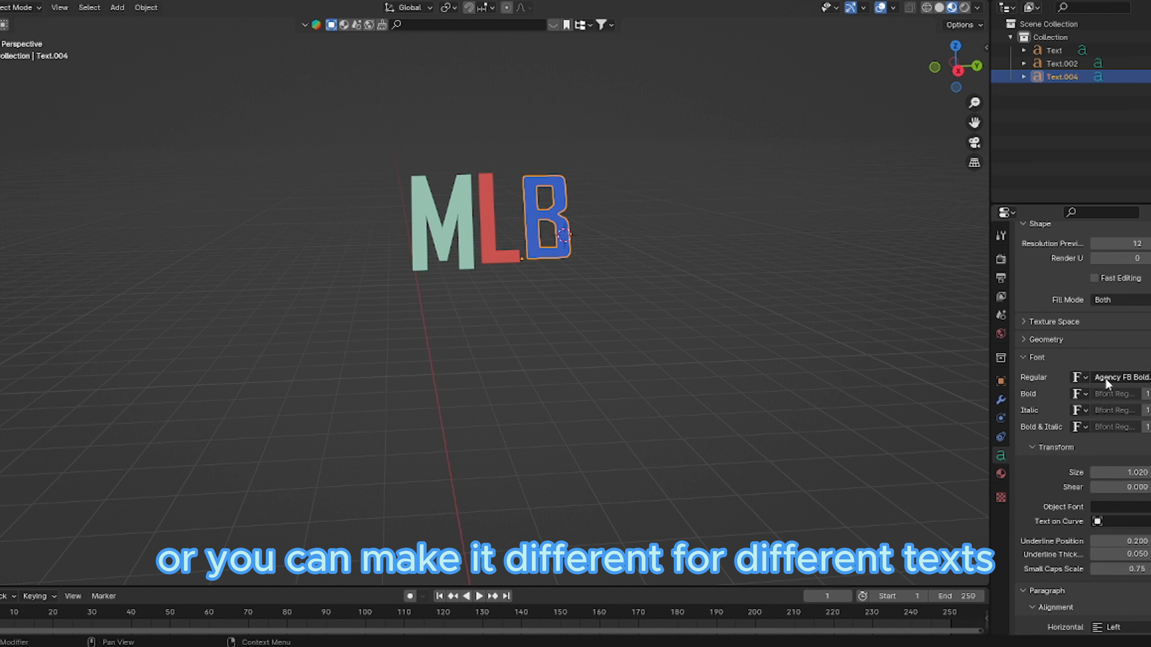
{"action": "scroll", "coordinate": [1107, 383], "scroll_direction": "up", "scroll_amount": 2}
{"action": "left_click", "coordinate": [1042, 392]}
{"action": "left_click", "coordinate": [1042, 393]}
{"action": "left_click", "coordinate": [1042, 392]}
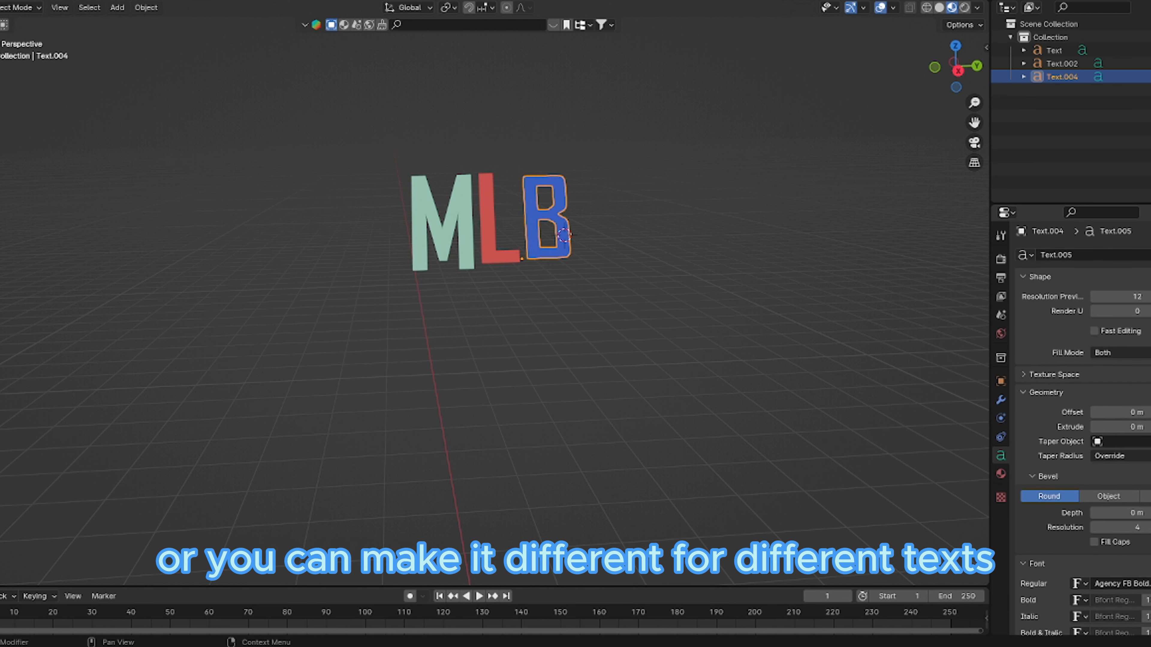
{"action": "left_click", "coordinate": [1149, 412]}
{"action": "left_click", "coordinate": [1150, 427]}
{"action": "left_click", "coordinate": [1149, 427]}
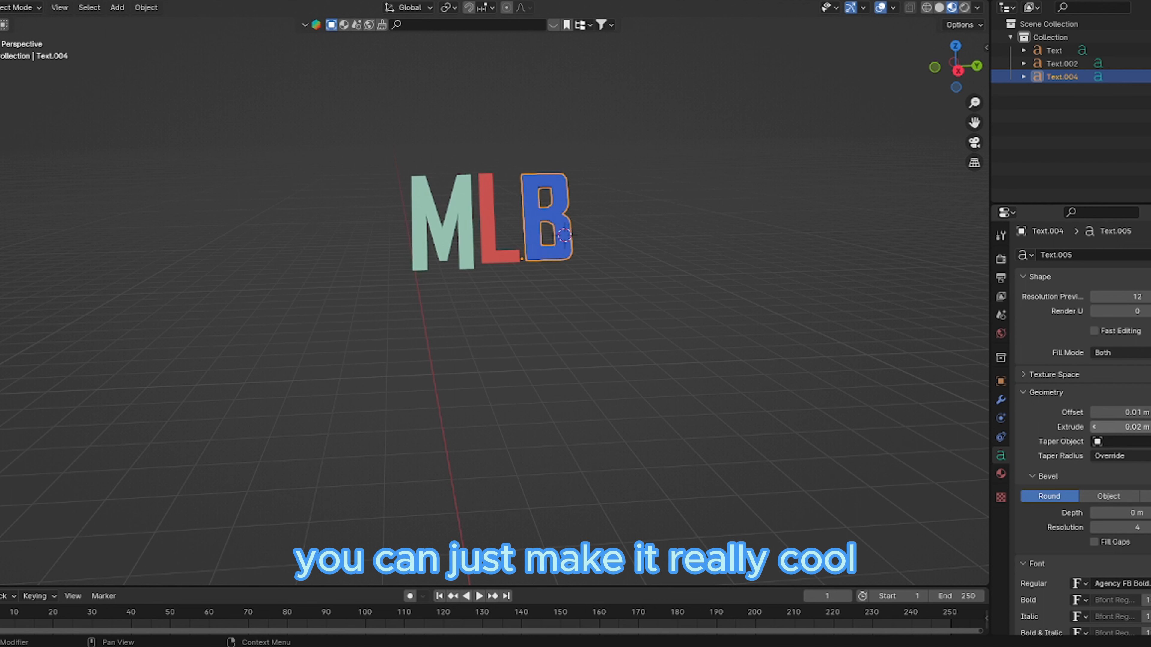
Try a thicker extrusion on the letter B and reduce it to 0.01 m
{"action": "left_click", "coordinate": [1149, 427]}
{"action": "left_click", "coordinate": [1149, 427]}
{"action": "left_click", "coordinate": [1149, 427]}
{"action": "left_click", "coordinate": [1149, 427]}
{"action": "left_click", "coordinate": [1149, 427]}
{"action": "left_click", "coordinate": [1149, 427]}
{"action": "left_click", "coordinate": [1094, 428]}
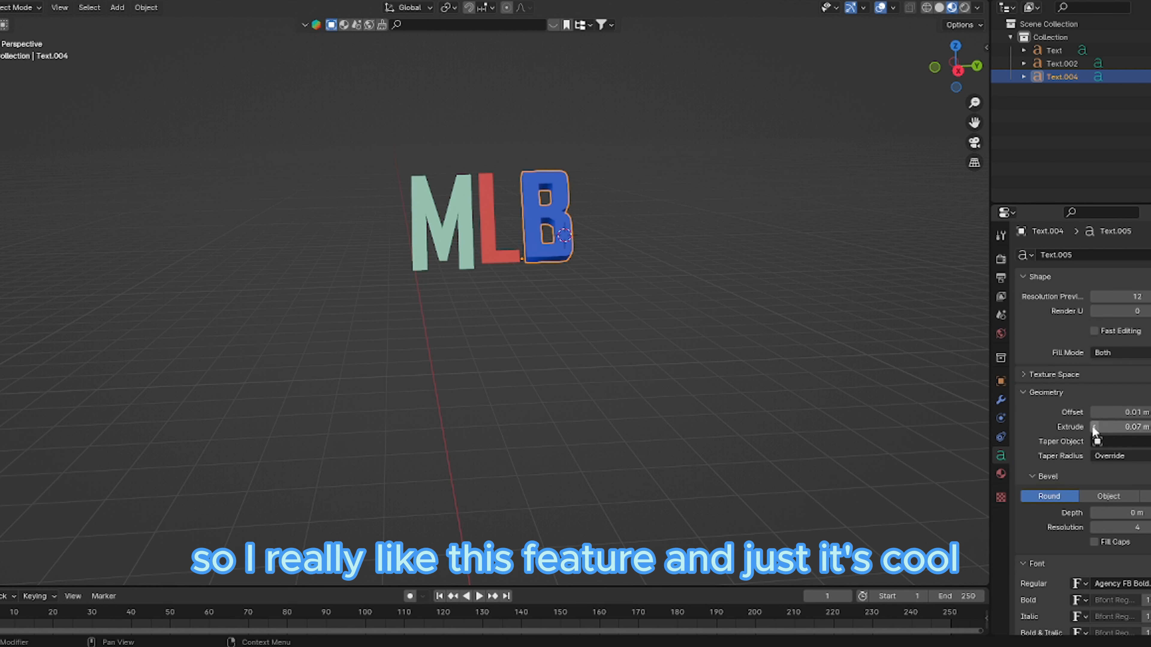
{"action": "left_click", "coordinate": [1094, 428]}
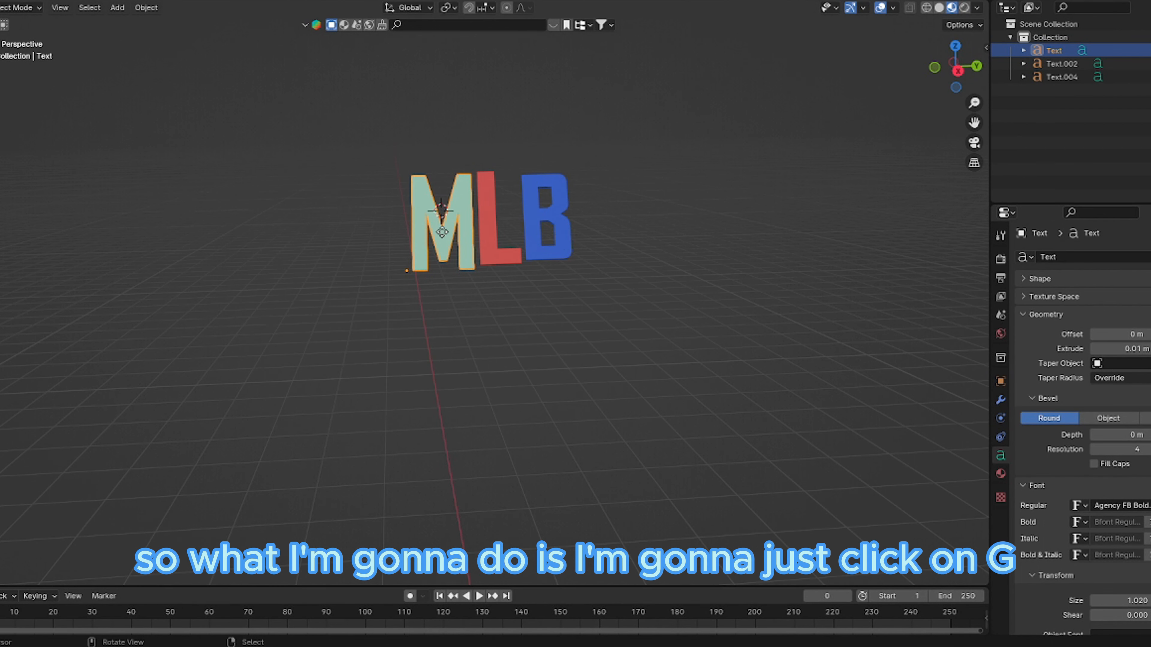
Raise the letter M about 0.86 m above the other letters and insert a location keyframe for it at frame 0
{"action": "key", "text": "g"}
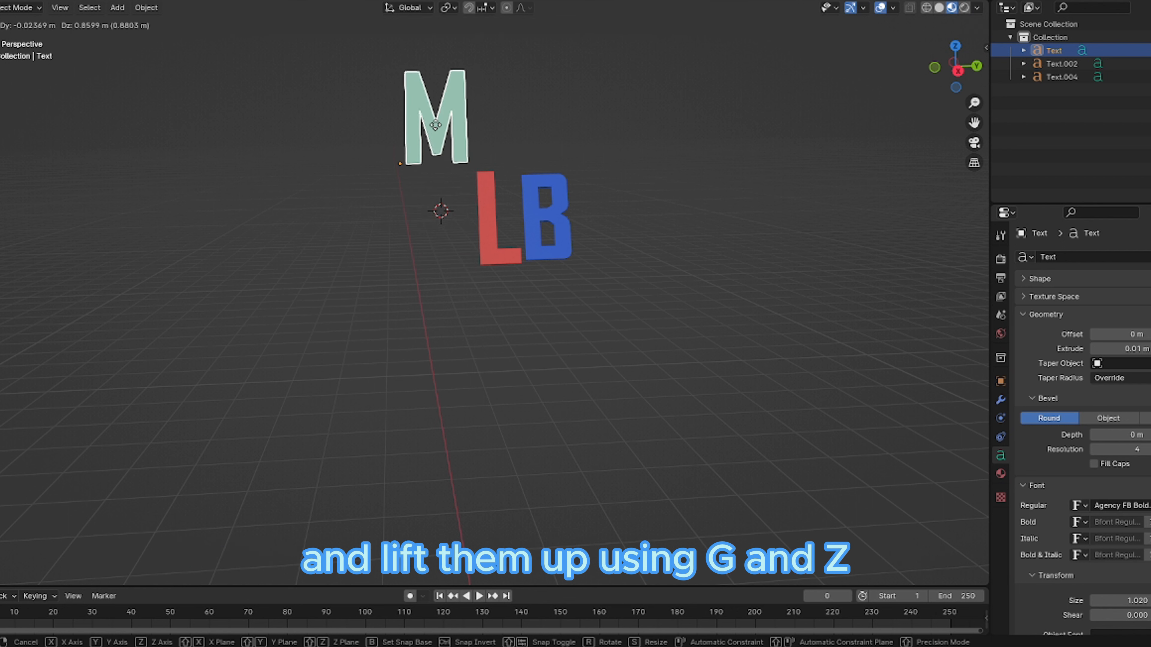
{"action": "left_click", "coordinate": [435, 125]}
{"action": "left_click", "coordinate": [571, 172]}
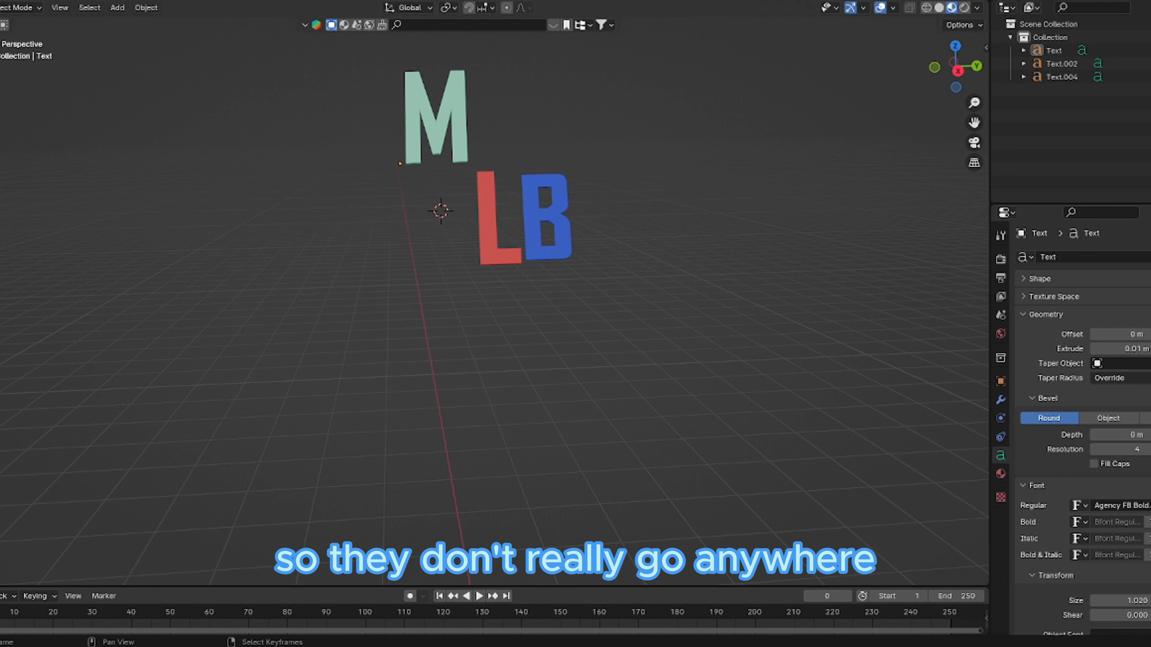
{"action": "left_click", "coordinate": [432, 135]}
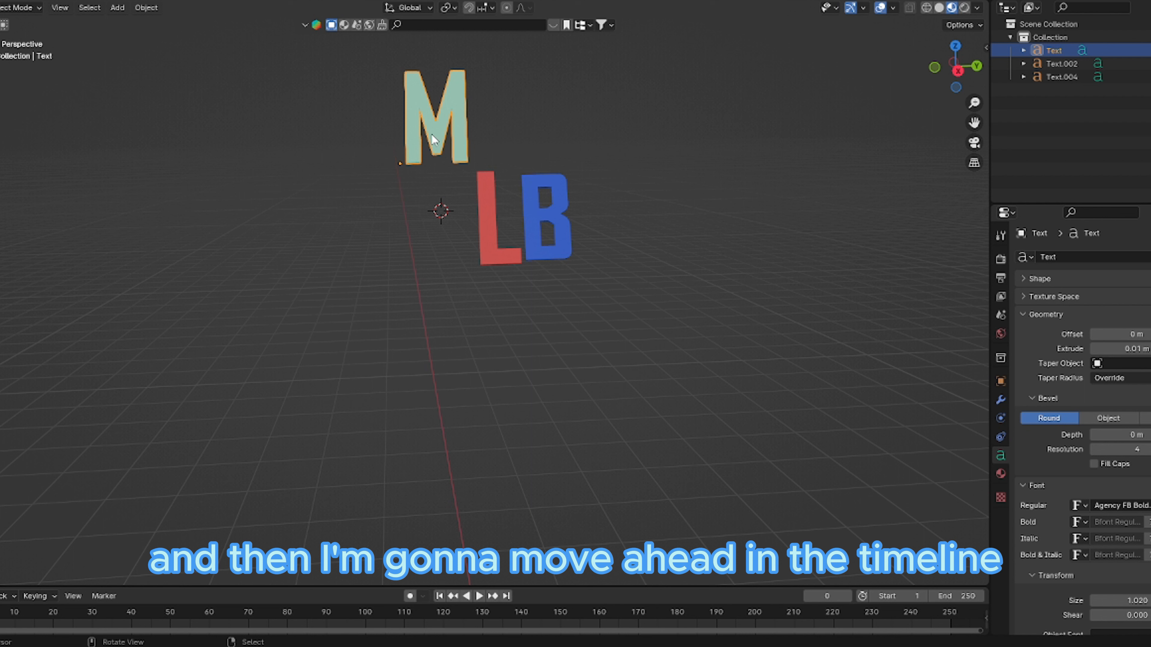
{"action": "key", "text": "i"}
{"action": "left_click", "coordinate": [373, 137]}
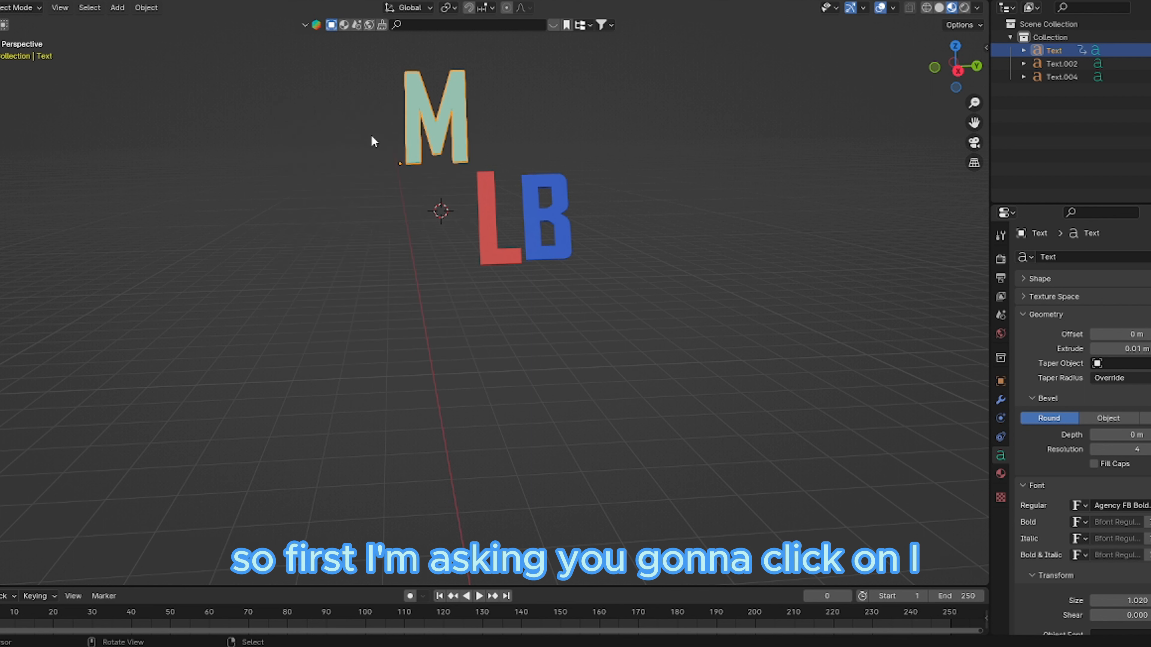
{"action": "key", "text": "g"}
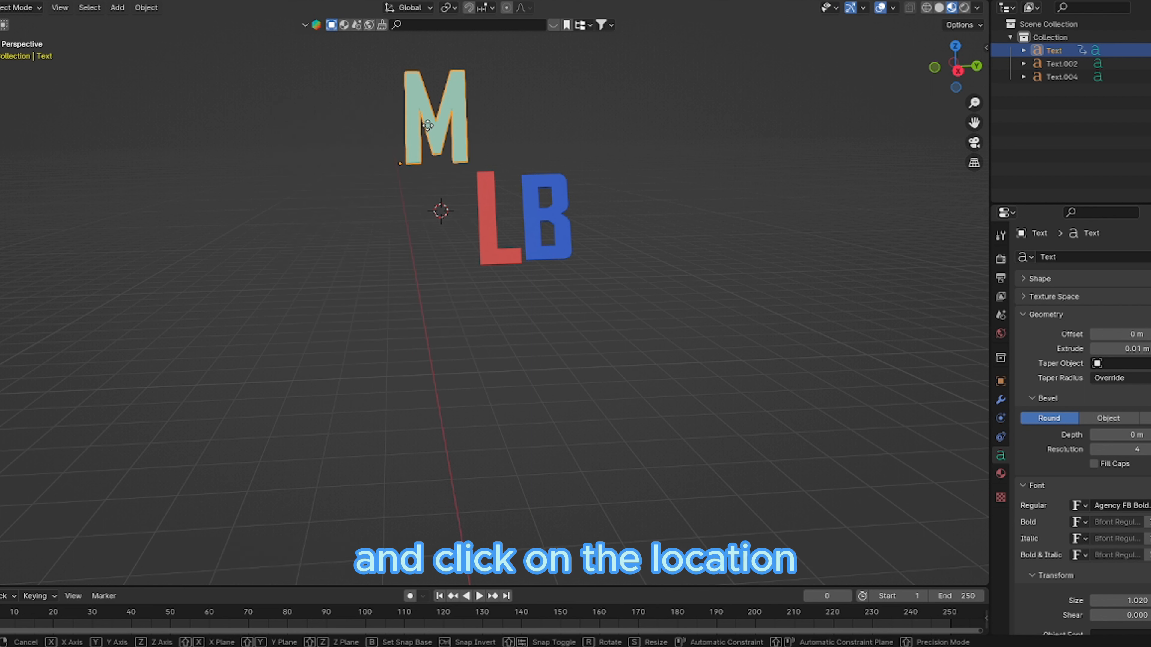
{"action": "key", "text": "z"}
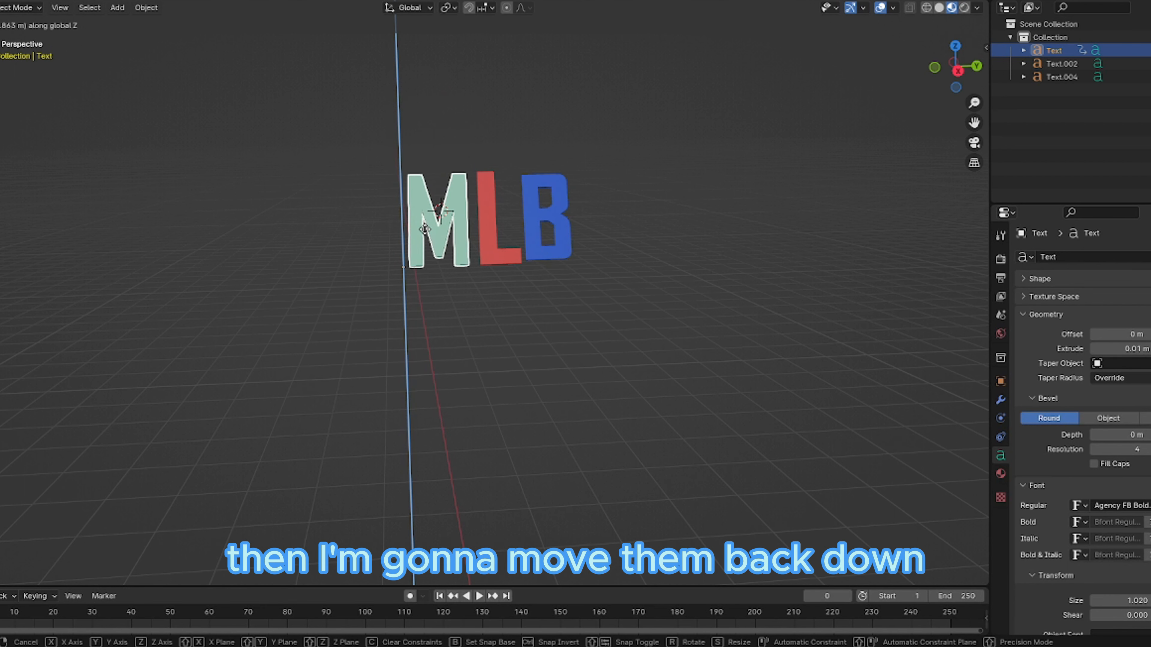
{"action": "left_click", "coordinate": [426, 235]}
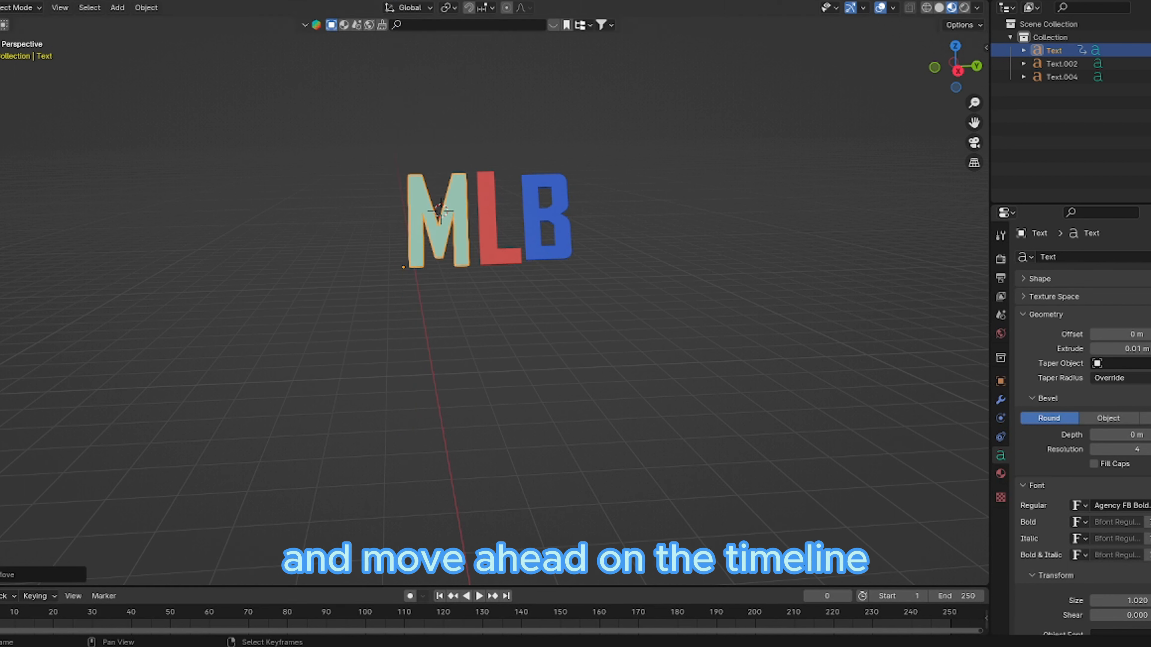
At frame 10, lower the letter M along Z into line with L and B and insert a location keyframe
{"action": "key", "text": "space"}
{"action": "left_click_drag", "start_coordinate": [7, 624], "coordinate": [14, 625]}
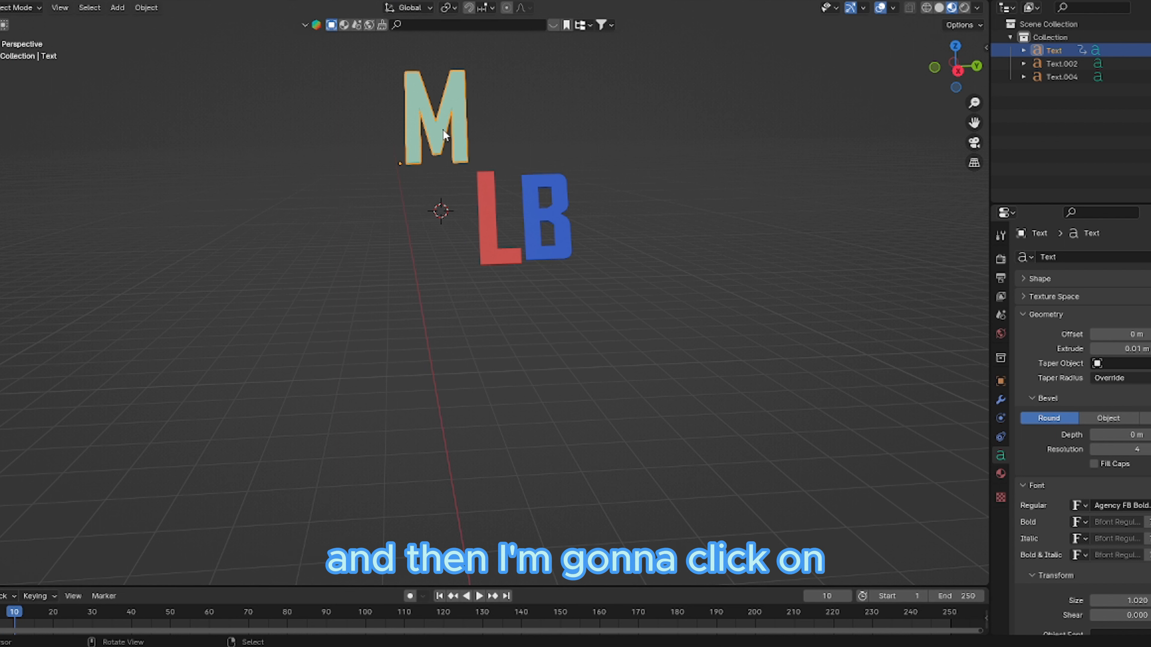
{"action": "key", "text": "g"}
{"action": "key", "text": "z"}
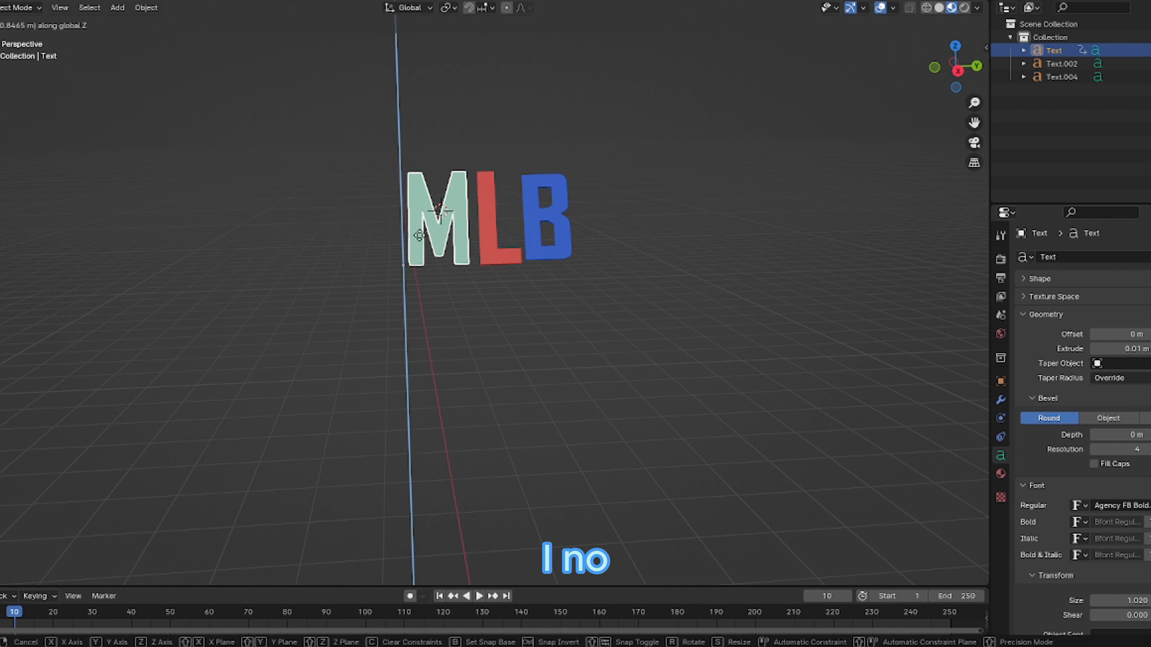
{"action": "left_click", "coordinate": [421, 233]}
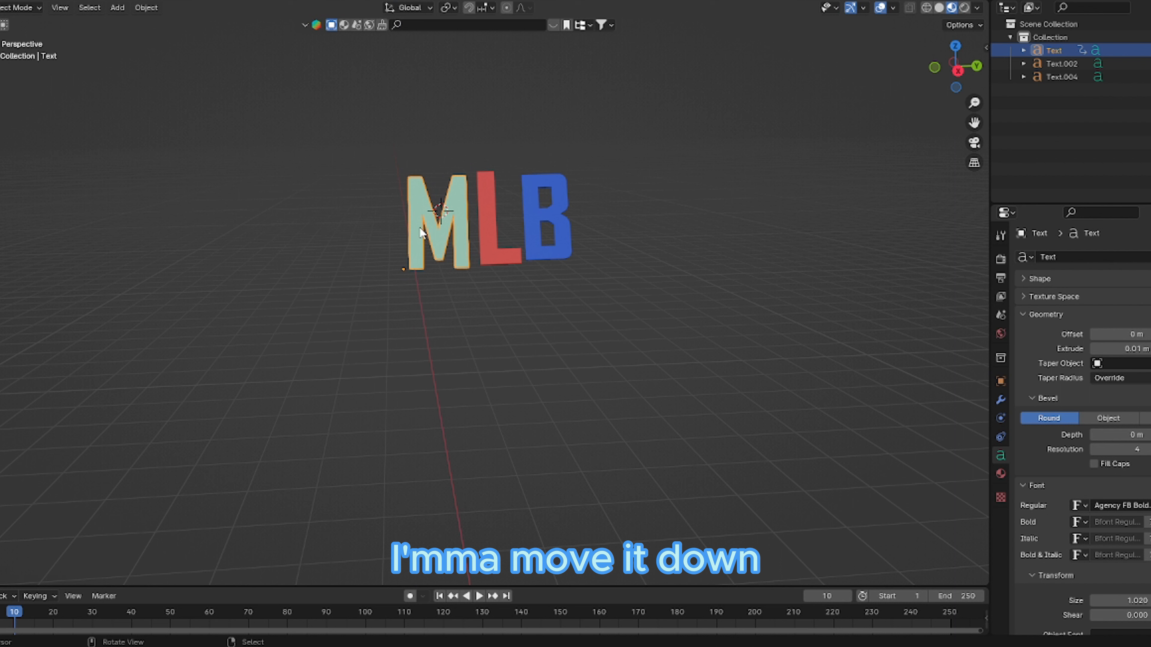
{"action": "key", "text": "i"}
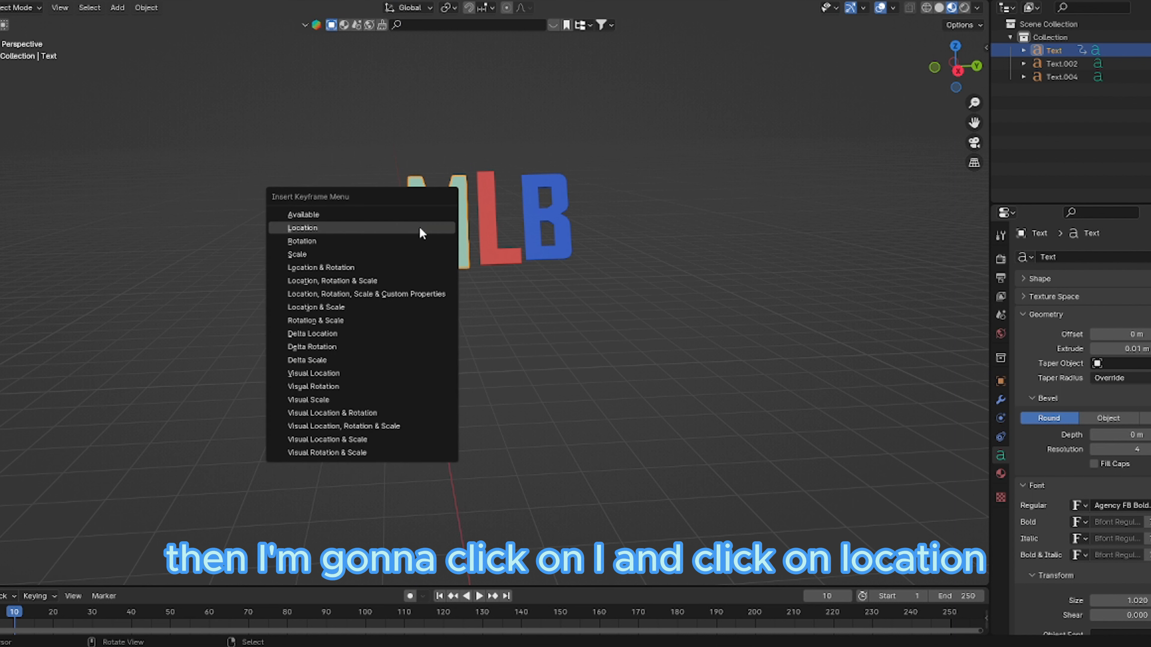
{"action": "left_click", "coordinate": [373, 231]}
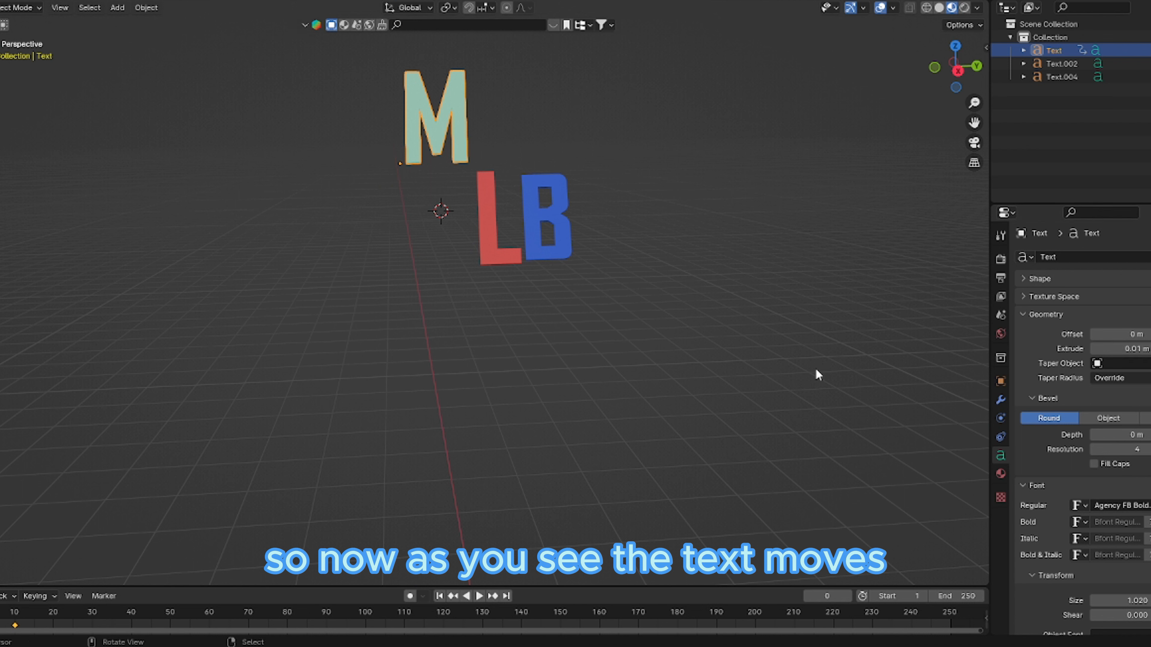
Play the animation to check the letter M's drop
{"action": "key", "text": "space"}
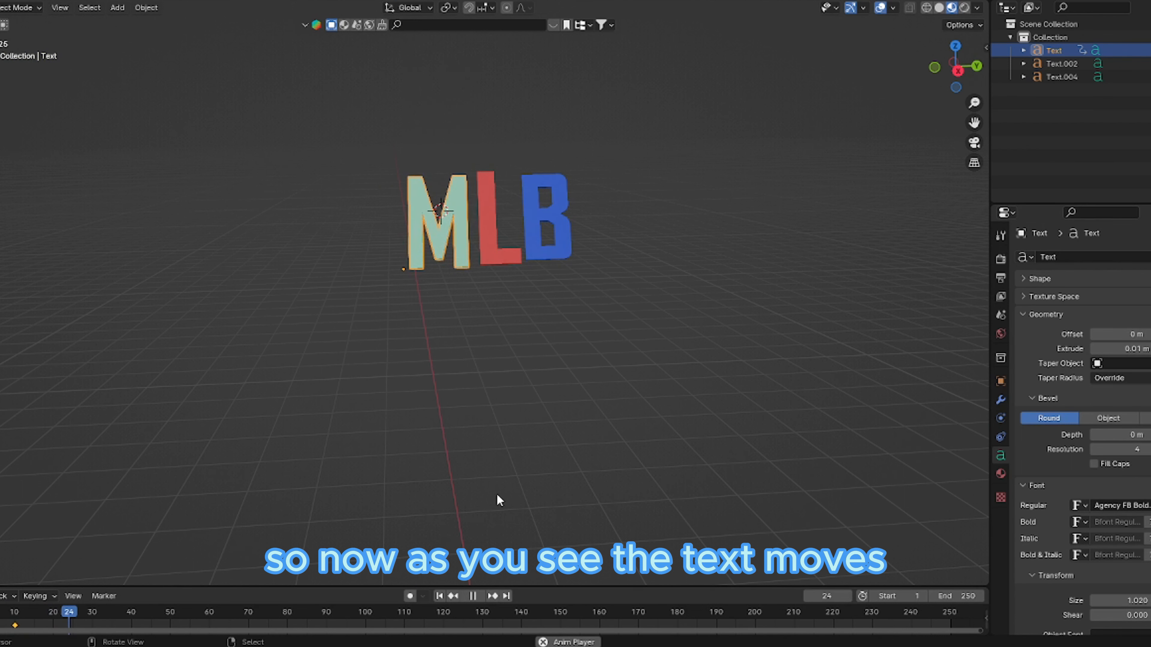
{"action": "key", "text": "space"}
{"action": "left_click_drag", "start_coordinate": [101, 623], "coordinate": [14, 623]}
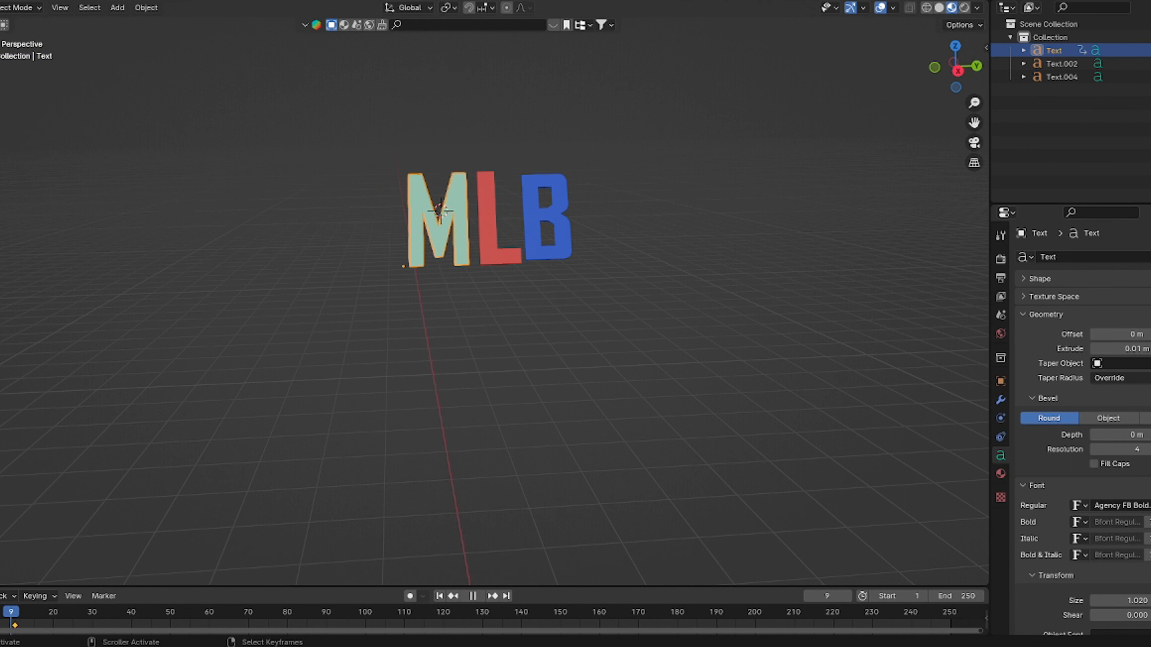
Raise the letter L along Z to the height of the raised M and insert a location keyframe for it at frame 10
{"action": "left_click", "coordinate": [482, 230]}
{"action": "key", "text": "g"}
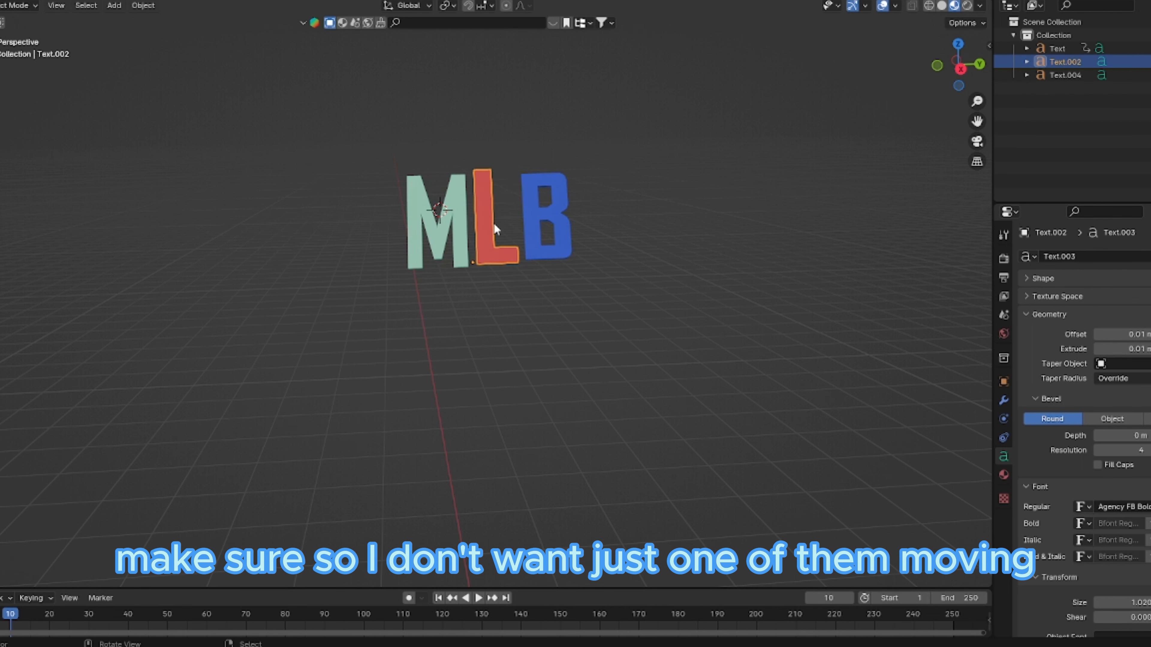
{"action": "key", "text": "z"}
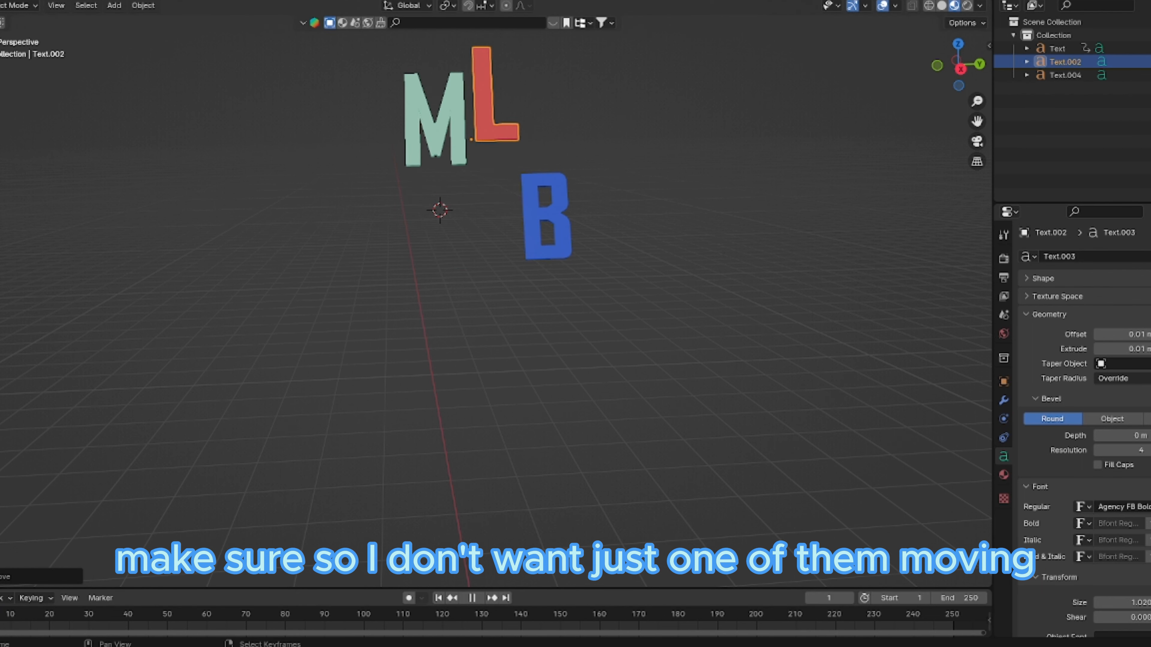
{"action": "key", "text": "g"}
{"action": "key", "text": "z"}
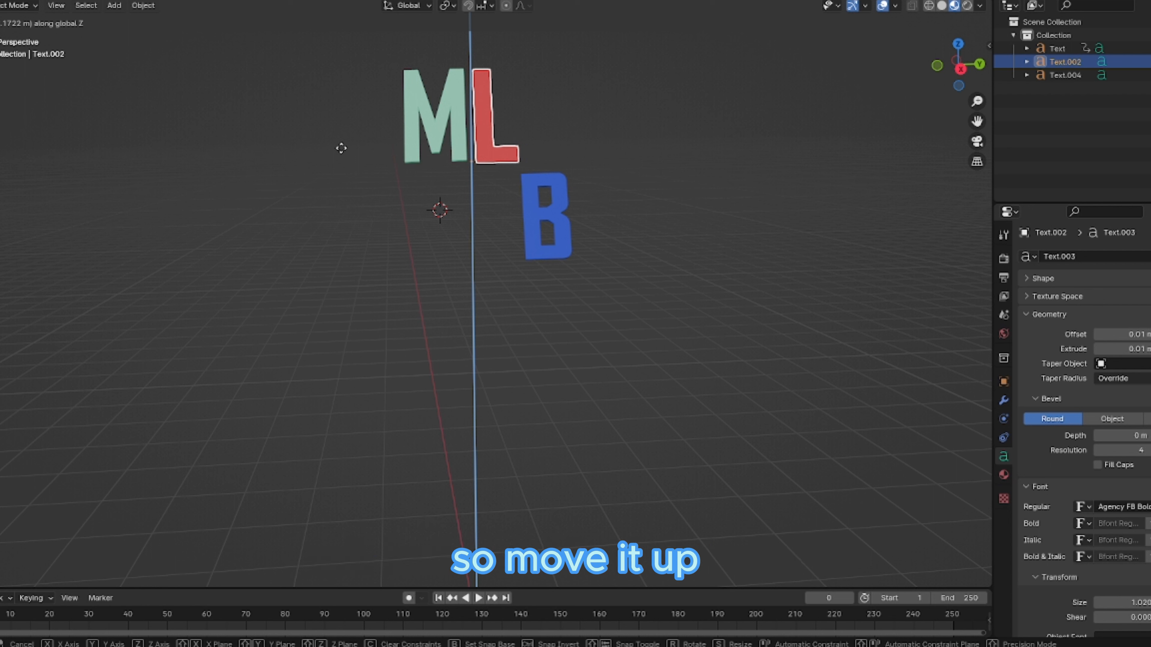
{"action": "left_click", "coordinate": [341, 144]}
{"action": "left_click_drag", "start_coordinate": [0, 615], "coordinate": [49, 614]}
{"action": "key", "text": "k"}
{"action": "left_click", "coordinate": [415, 143]}
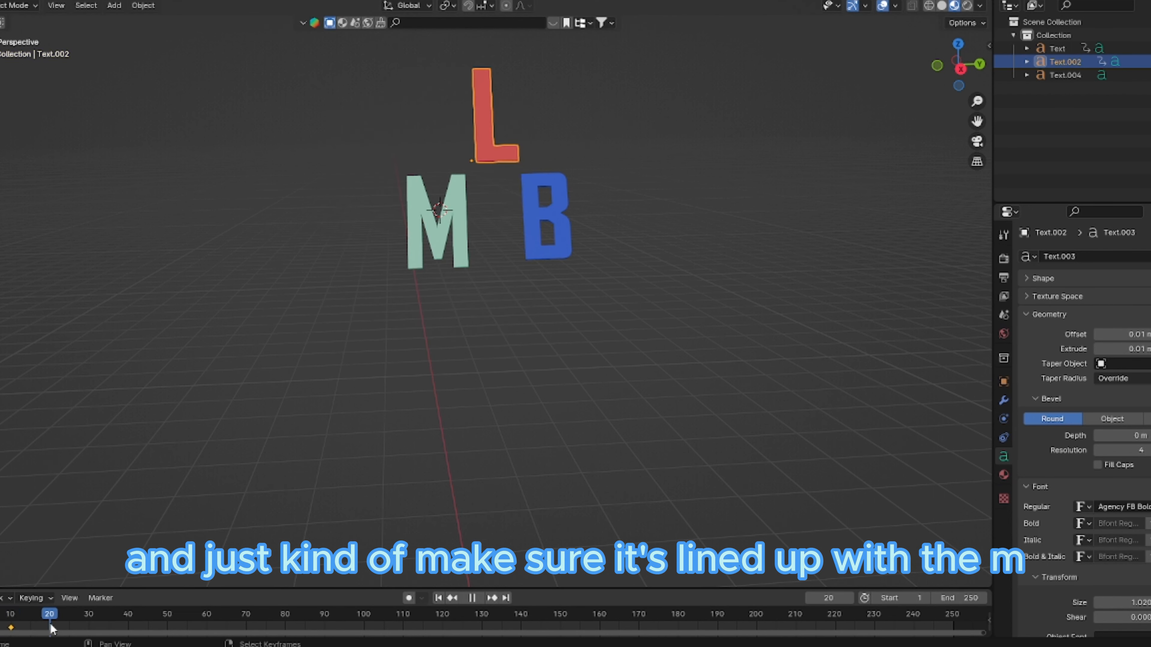
At frame 20, lower the letter L along Z into line with M and B and insert a location keyframe
{"action": "key", "text": "g"}
{"action": "key", "text": "z"}
{"action": "left_click", "coordinate": [748, 183]}
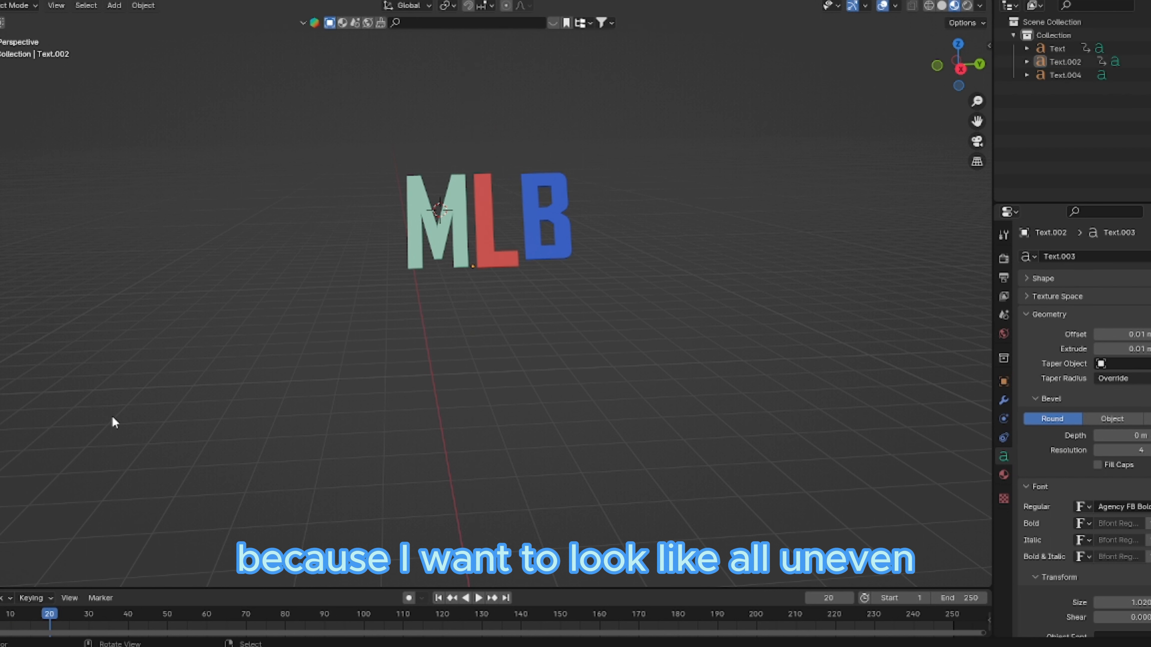
{"action": "key", "text": "k"}
{"action": "left_click", "coordinate": [381, 225]}
Raise the letter B along Z level with the raised L and insert a location keyframe for it at frame 20
{"action": "left_click_drag", "start_coordinate": [50, 614], "coordinate": [23, 620]}
{"action": "left_click", "coordinate": [536, 241]}
{"action": "key", "text": "g"}
{"action": "key", "text": "z"}
{"action": "left_click", "coordinate": [533, 140]}
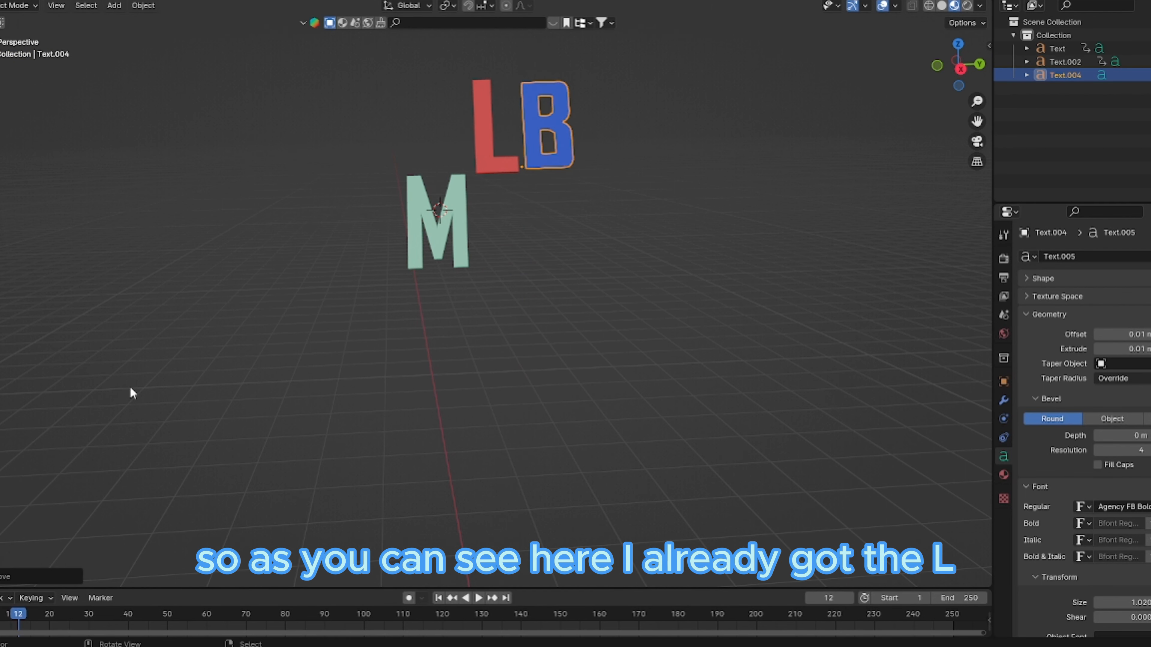
{"action": "left_click", "coordinate": [44, 624]}
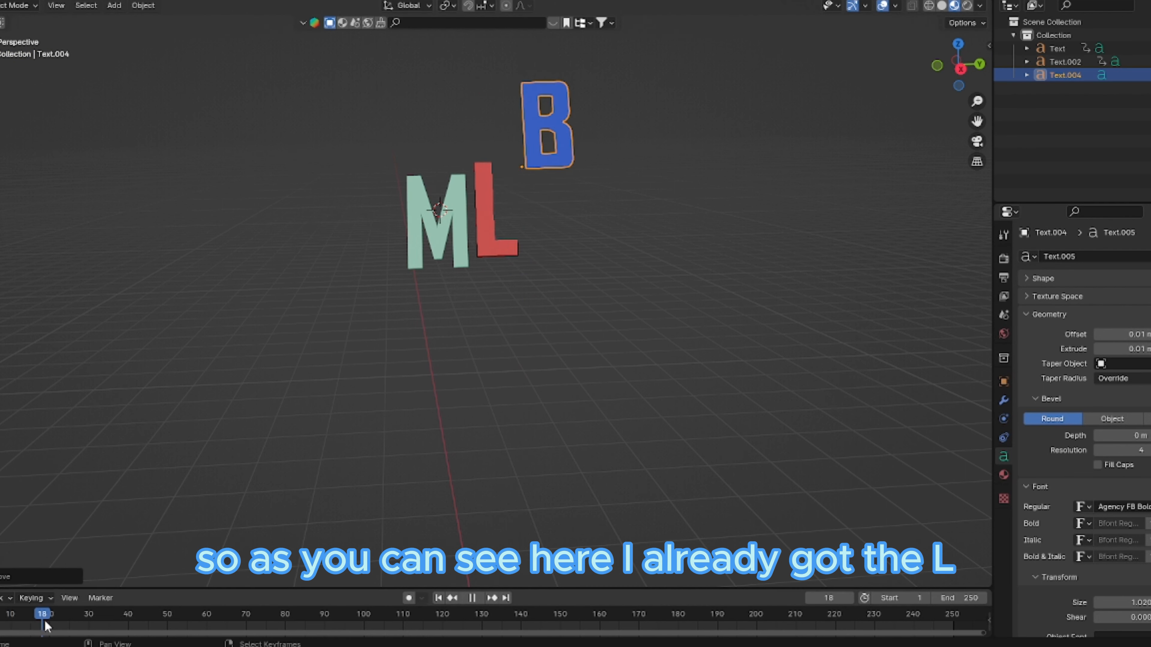
{"action": "left_click_drag", "start_coordinate": [44, 624], "coordinate": [89, 619]}
{"action": "key", "text": "i"}
{"action": "left_click", "coordinate": [539, 142]}
At frame 30, lower the letter B along Z into line with M and L and insert a location keyframe
{"action": "key", "text": "g"}
{"action": "key", "text": "z"}
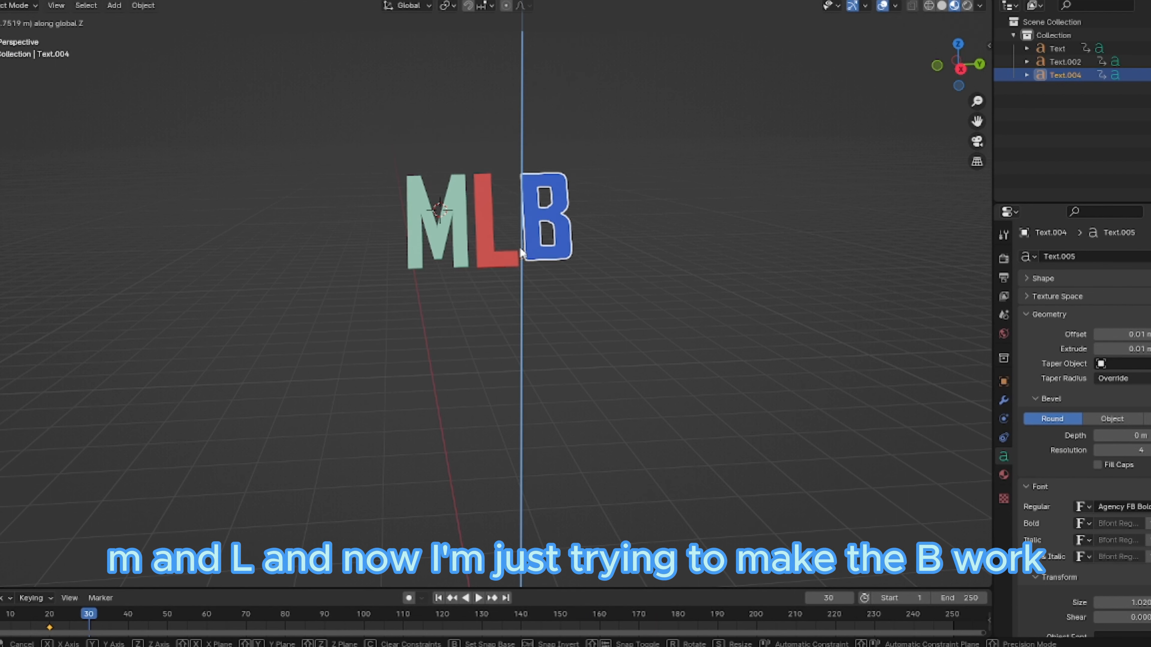
{"action": "left_click", "coordinate": [521, 251]}
{"action": "key", "text": "g"}
{"action": "key", "text": "z"}
{"action": "left_click", "coordinate": [535, 224]}
{"action": "key", "text": "i"}
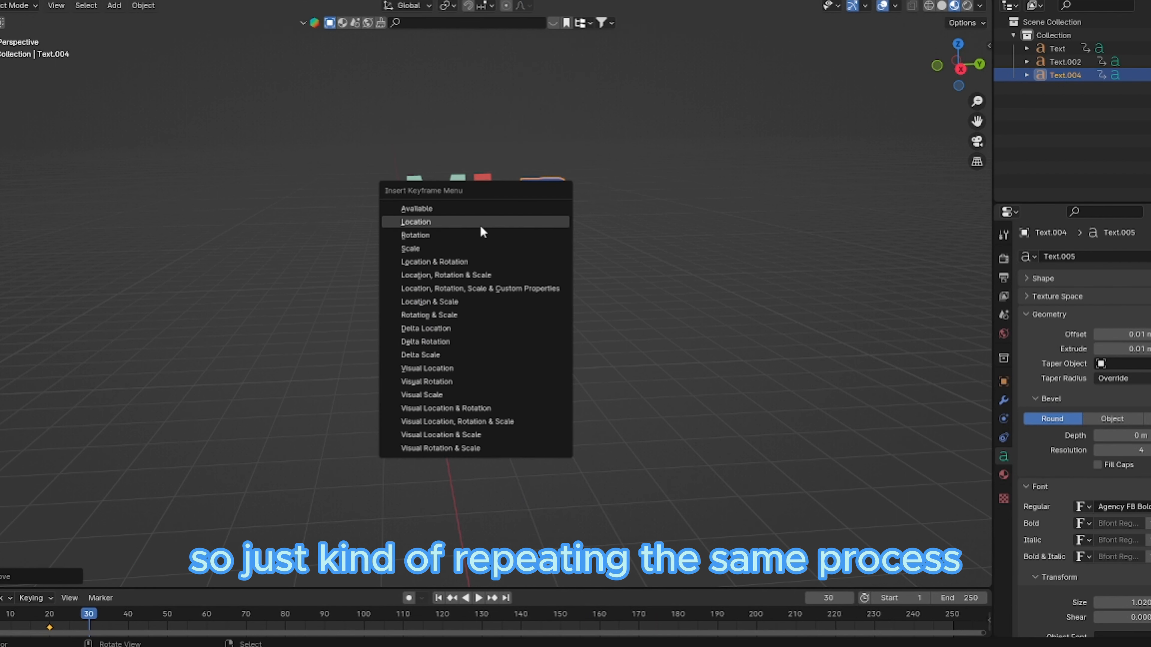
{"action": "left_click", "coordinate": [481, 227]}
Play the animation from the start and, at frame 13, lower the letter B along Z to the height of the raised L
{"action": "key", "text": "shift+Left"}
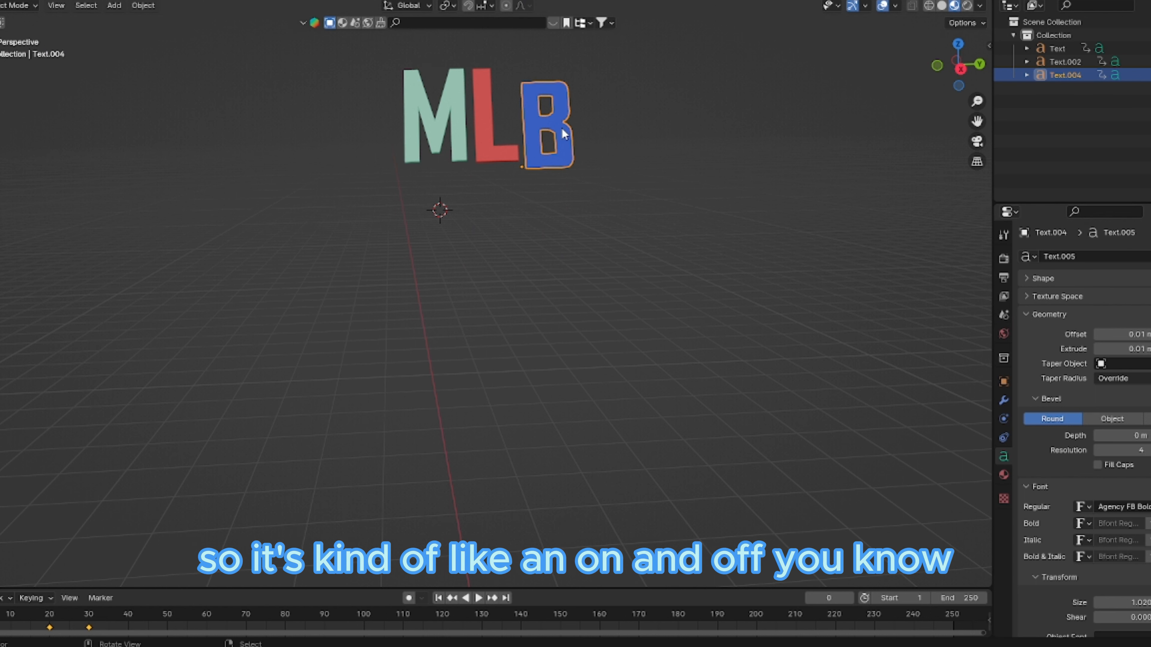
{"action": "key", "text": "space"}
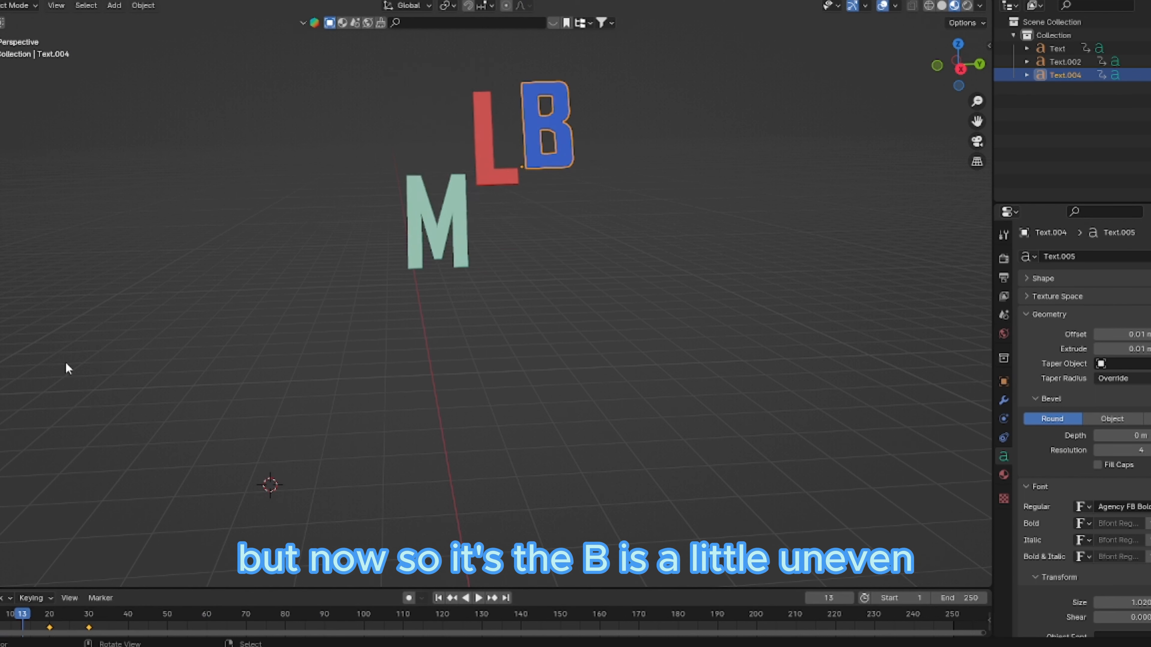
{"action": "key", "text": "g"}
{"action": "key", "text": "z"}
{"action": "left_click", "coordinate": [561, 155]}
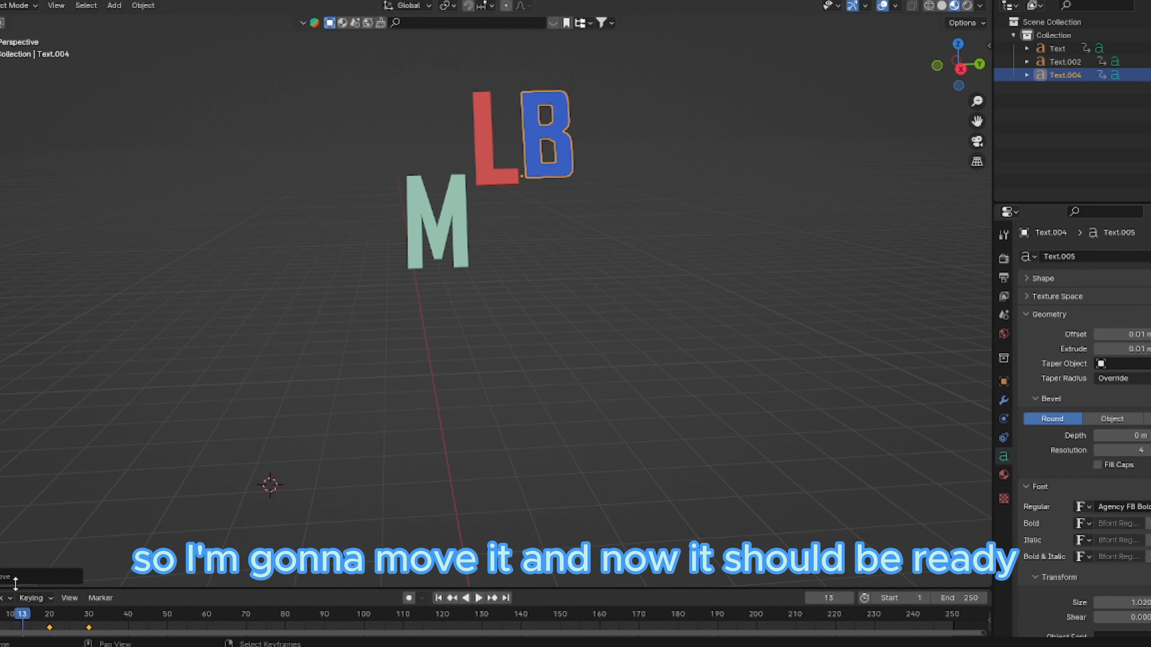
At frame 0, raise the letter B along Z to the height of the raised M and L
{"action": "left_click_drag", "start_coordinate": [22, 616], "coordinate": [0, 616]}
{"action": "key", "text": "g"}
{"action": "key", "text": "z"}
{"action": "left_click", "coordinate": [559, 105]}
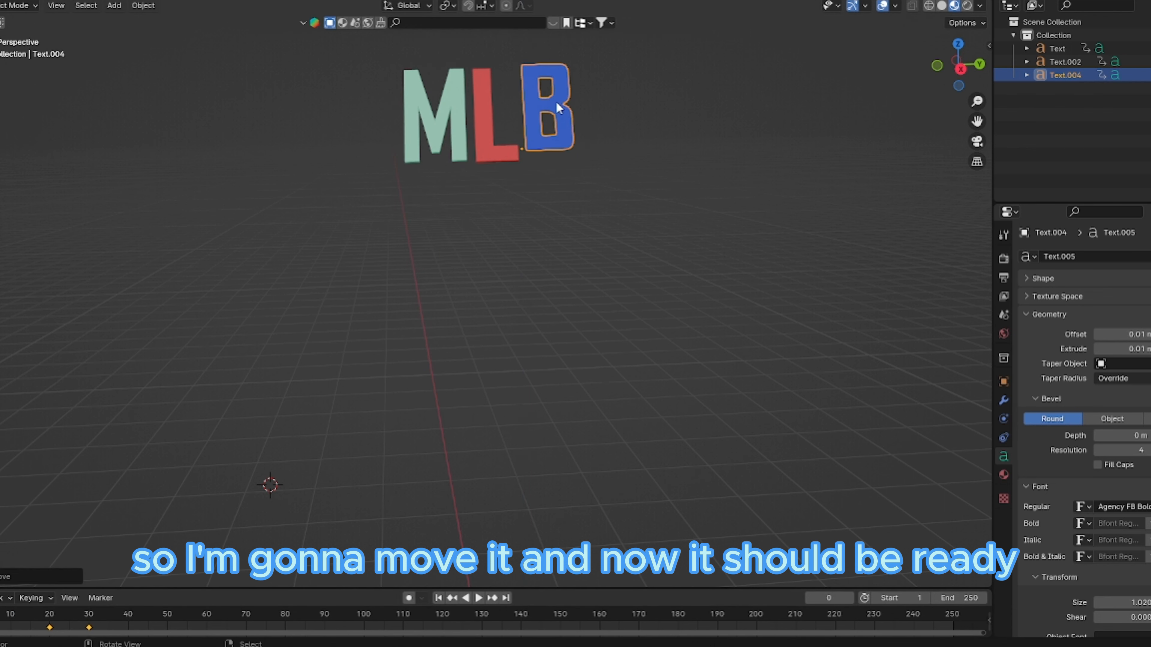
{"action": "left_click", "coordinate": [568, 108]}
{"action": "left_click", "coordinate": [568, 109]}
{"action": "key", "text": "g"}
{"action": "left_click", "coordinate": [568, 109]}
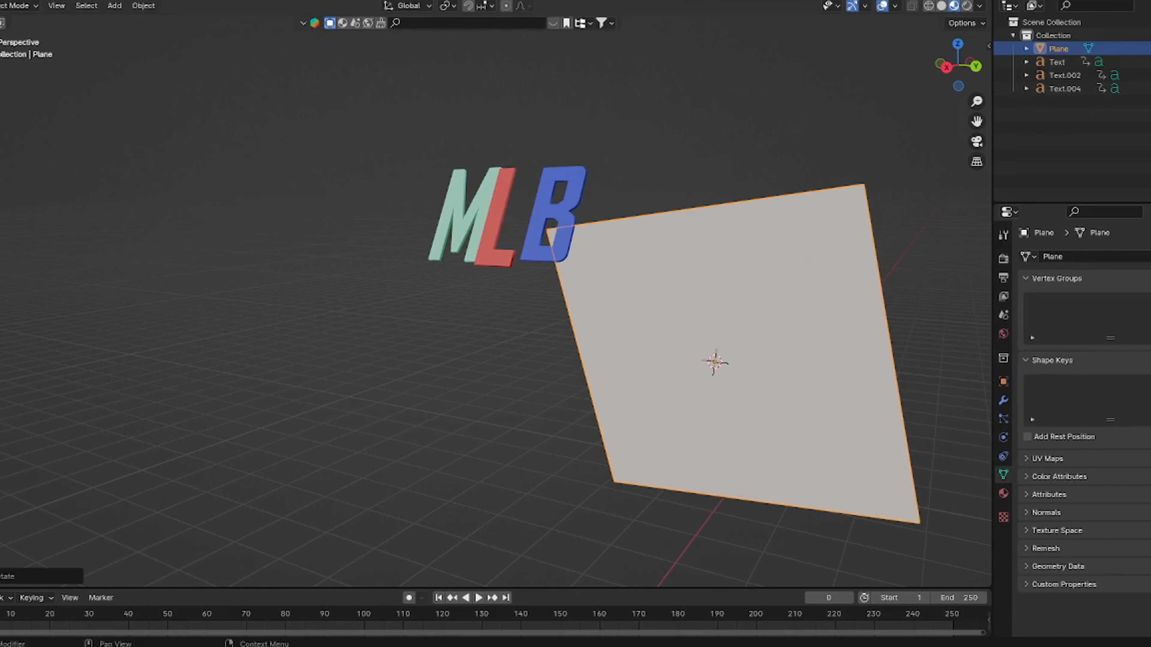
Move the plane up toward the MLB letters, rotate it upright, and shift it behind them
{"action": "middle_click_drag", "start_coordinate": [826, 177], "coordinate": [825, 193]}
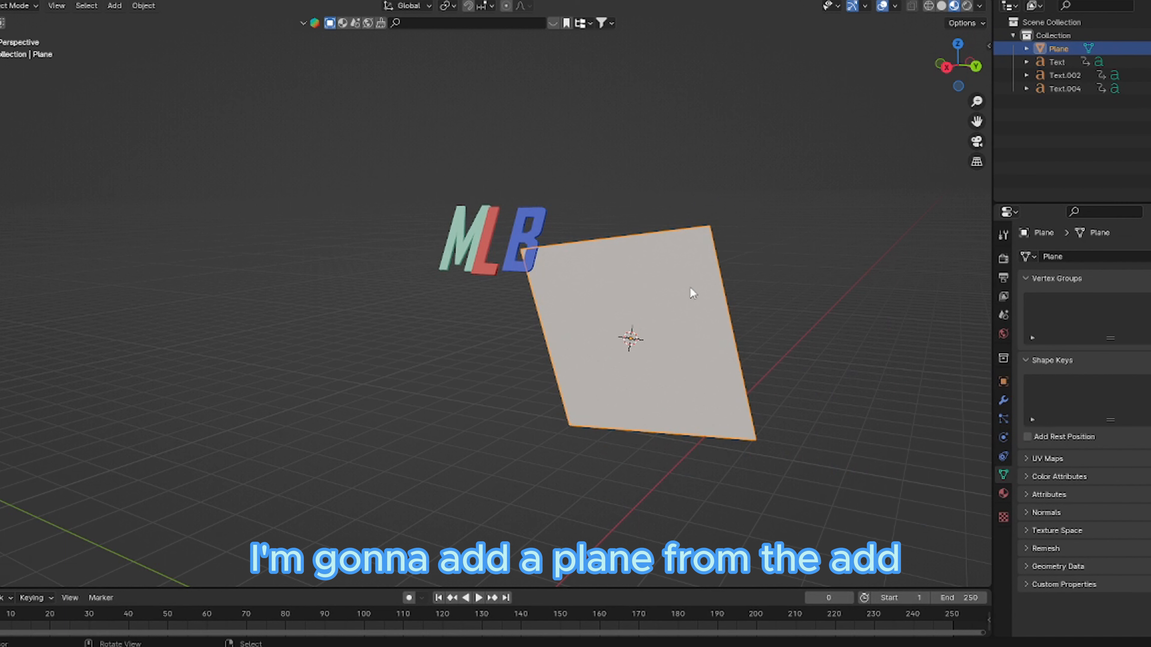
{"action": "key", "text": "g"}
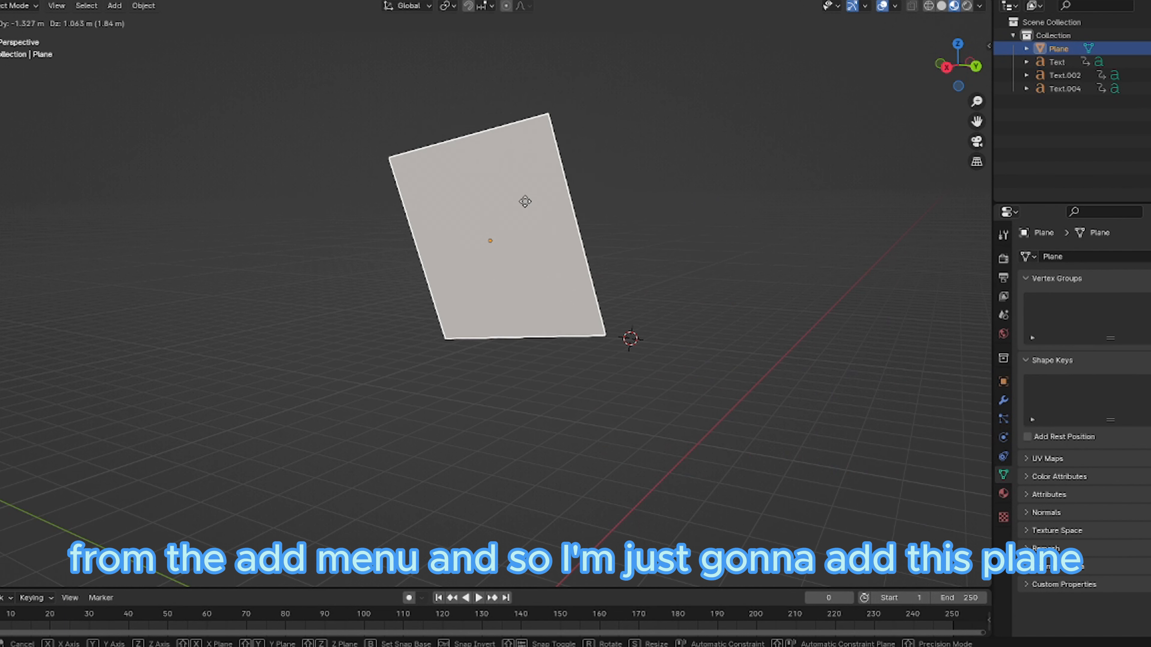
{"action": "left_click", "coordinate": [527, 206]}
{"action": "key", "text": "s"}
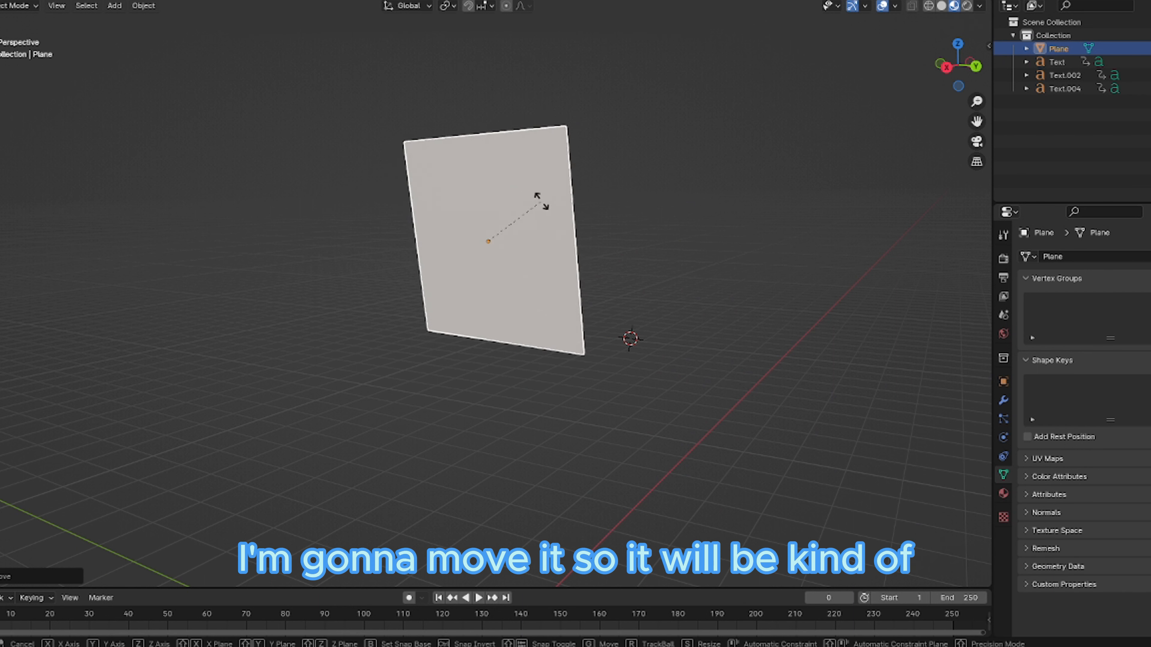
{"action": "left_click", "coordinate": [547, 194]}
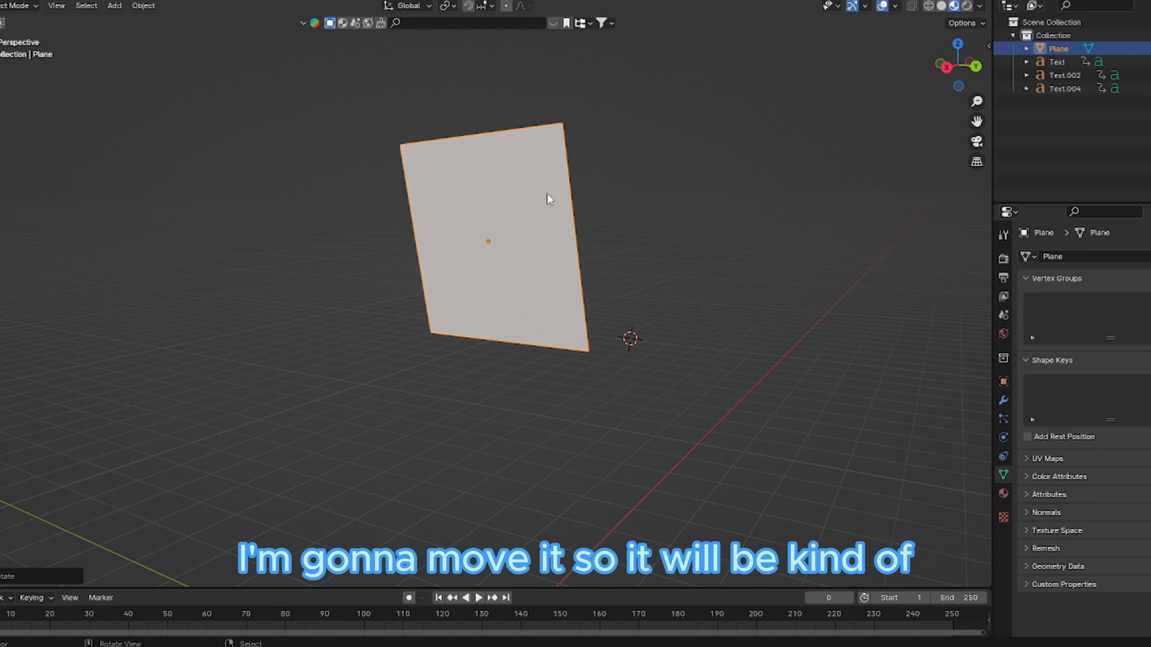
{"action": "key", "text": "g"}
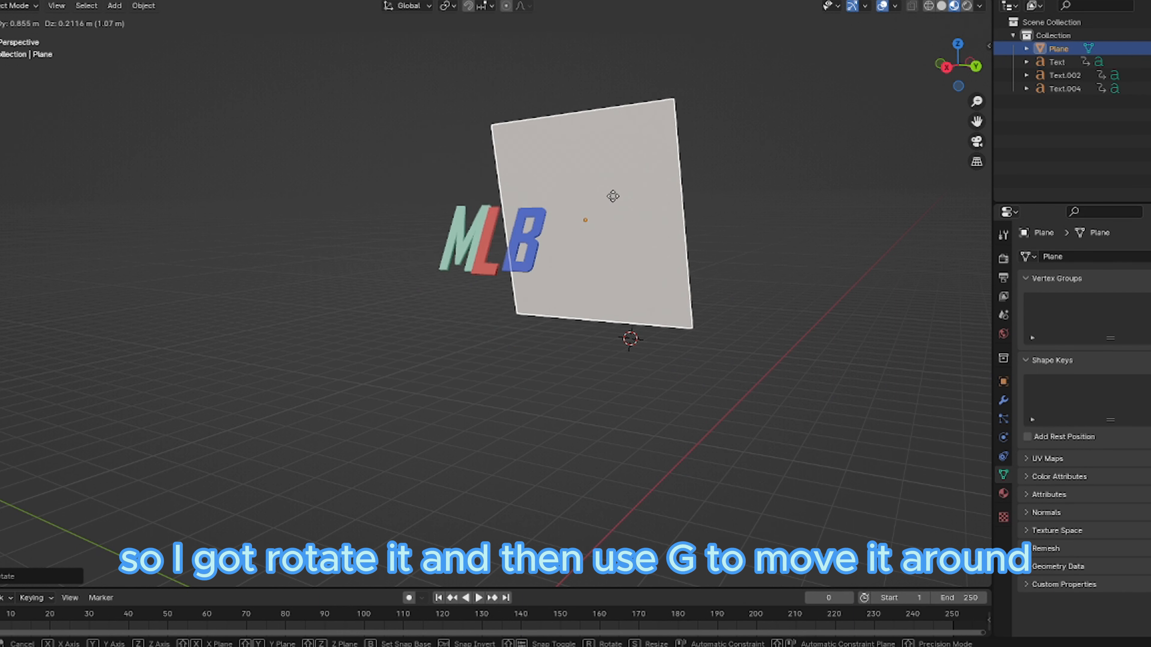
{"action": "left_click", "coordinate": [609, 162]}
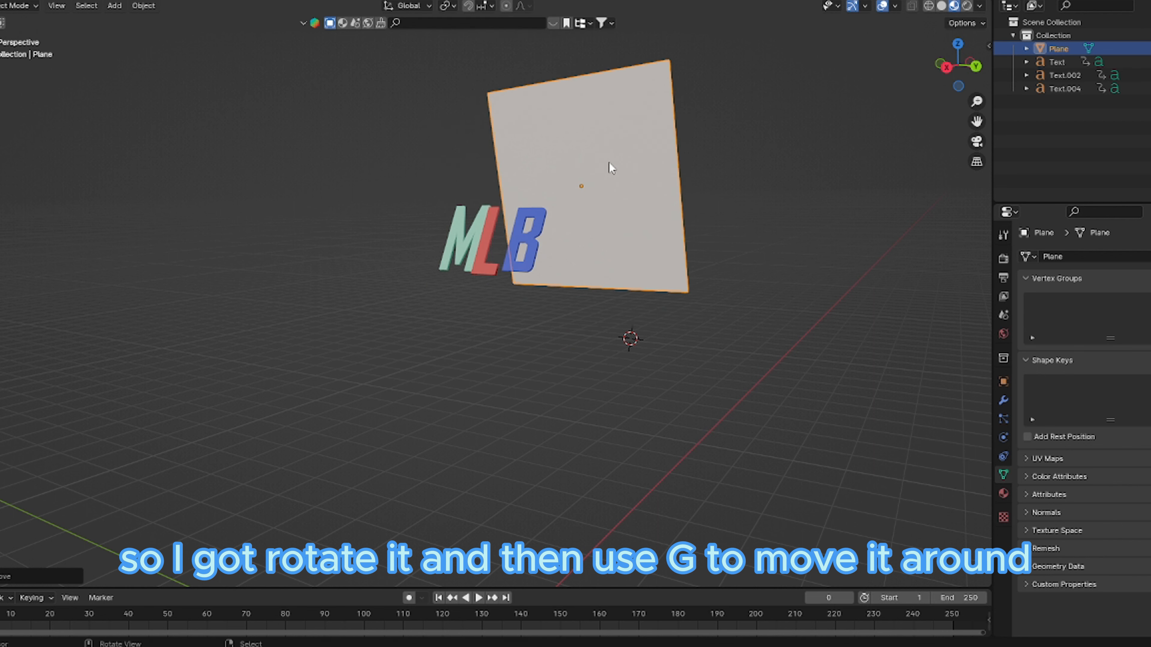
From a front-facing view, move the plane down so it is centered behind the MLB letters
{"action": "left_click_drag", "start_coordinate": [964, 64], "coordinate": [1004, 62]}
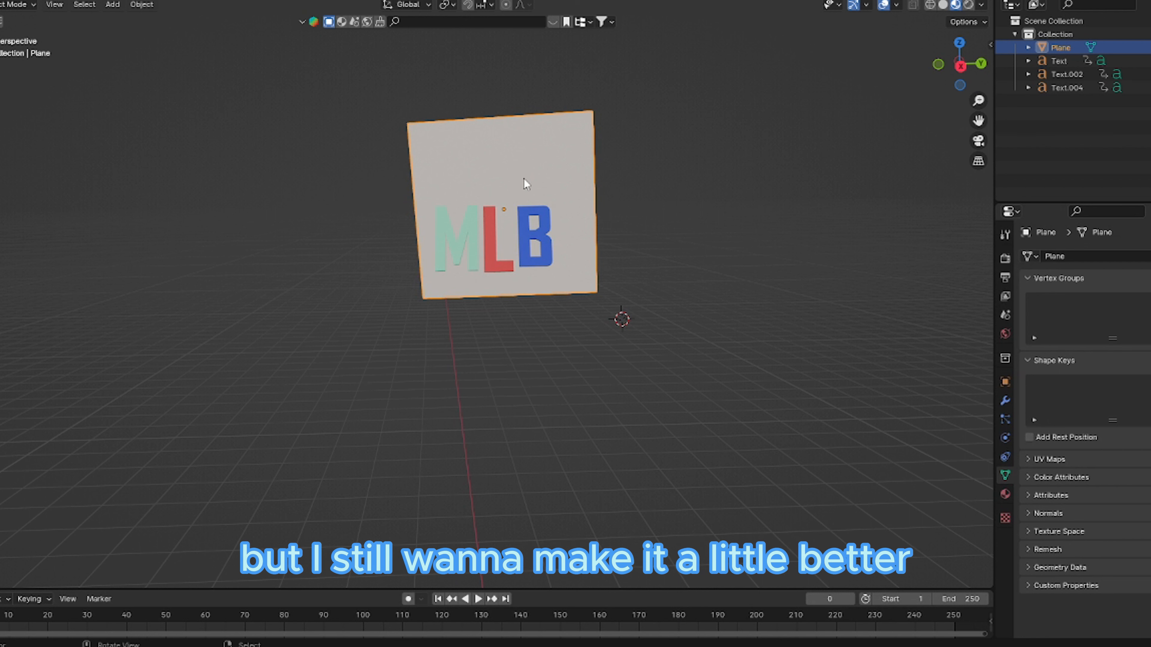
{"action": "left_click", "coordinate": [739, 131]}
{"action": "left_click", "coordinate": [486, 166]}
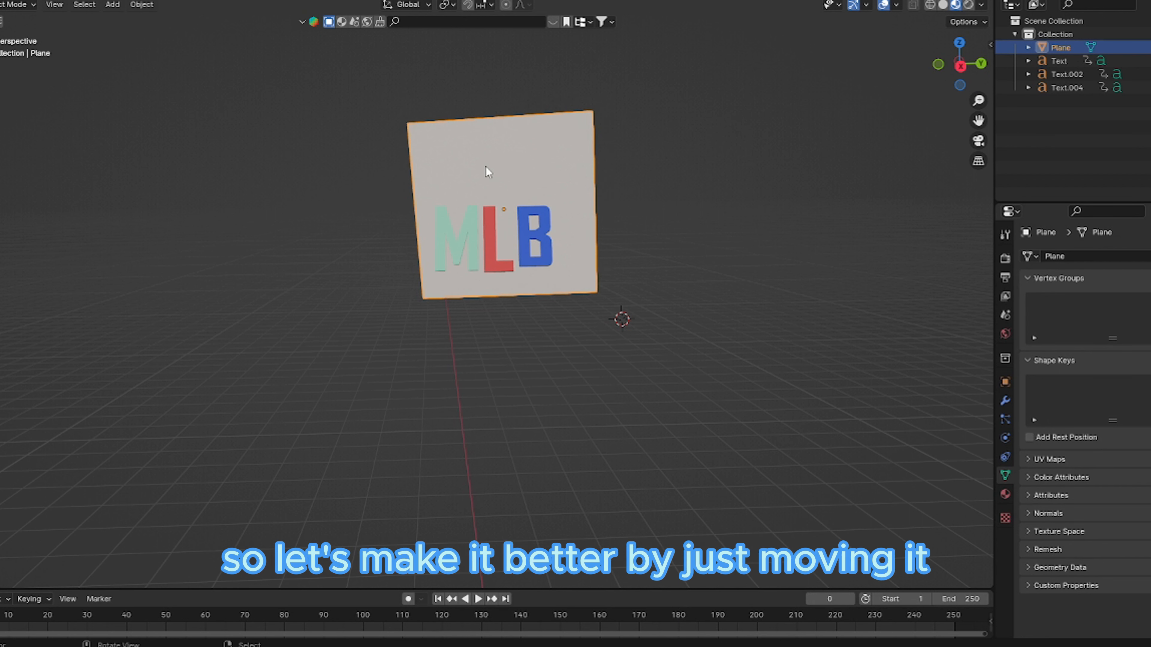
{"action": "key", "text": "g"}
{"action": "left_click", "coordinate": [482, 191]}
{"action": "left_click", "coordinate": [754, 182]}
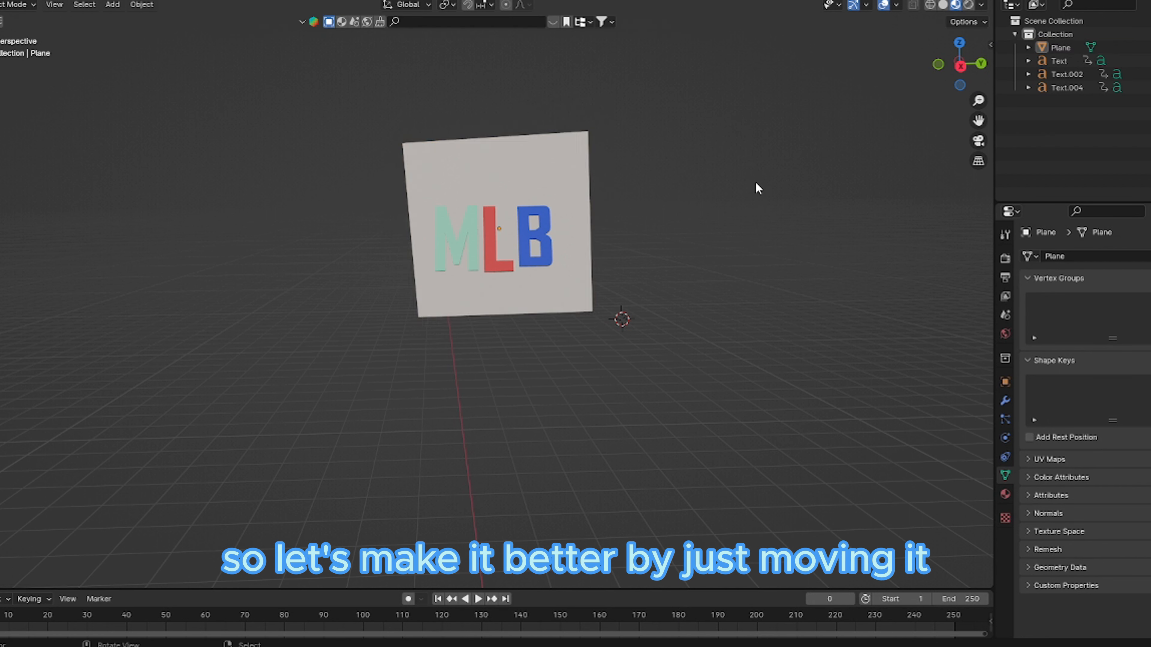
Scale the plane up into a larger backdrop extending well beyond the MLB letters on all sides
{"action": "left_click", "coordinate": [477, 208]}
{"action": "left_click", "coordinate": [526, 149]}
{"action": "key", "text": "s"}
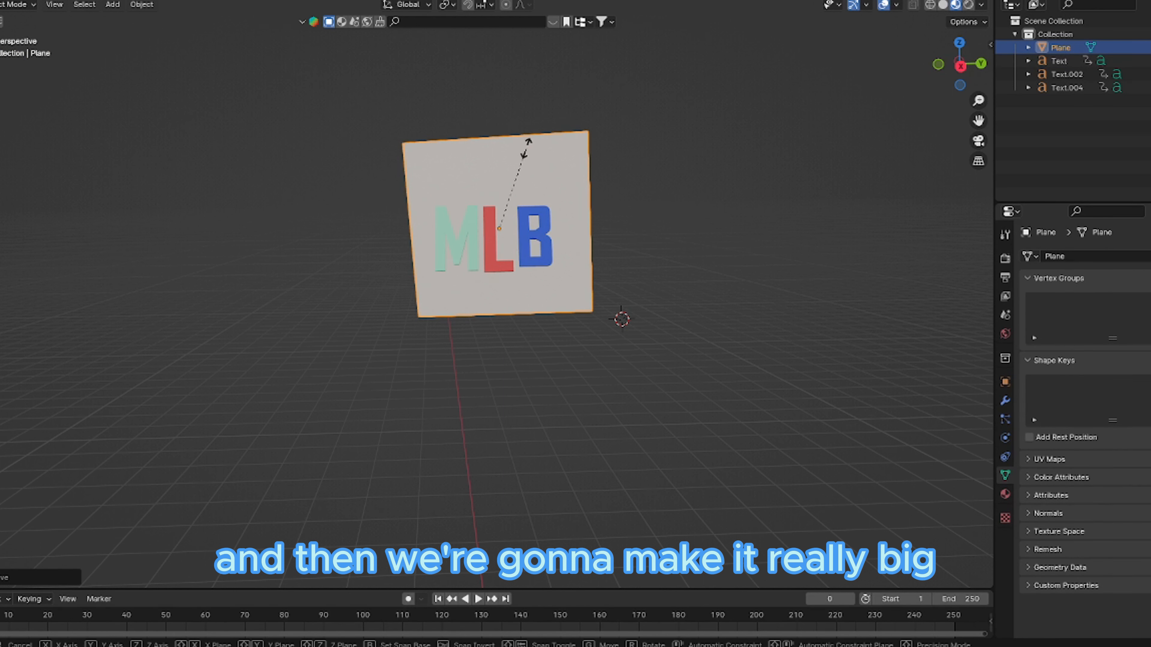
{"action": "left_click", "coordinate": [547, 103]}
{"action": "left_click", "coordinate": [775, 163]}
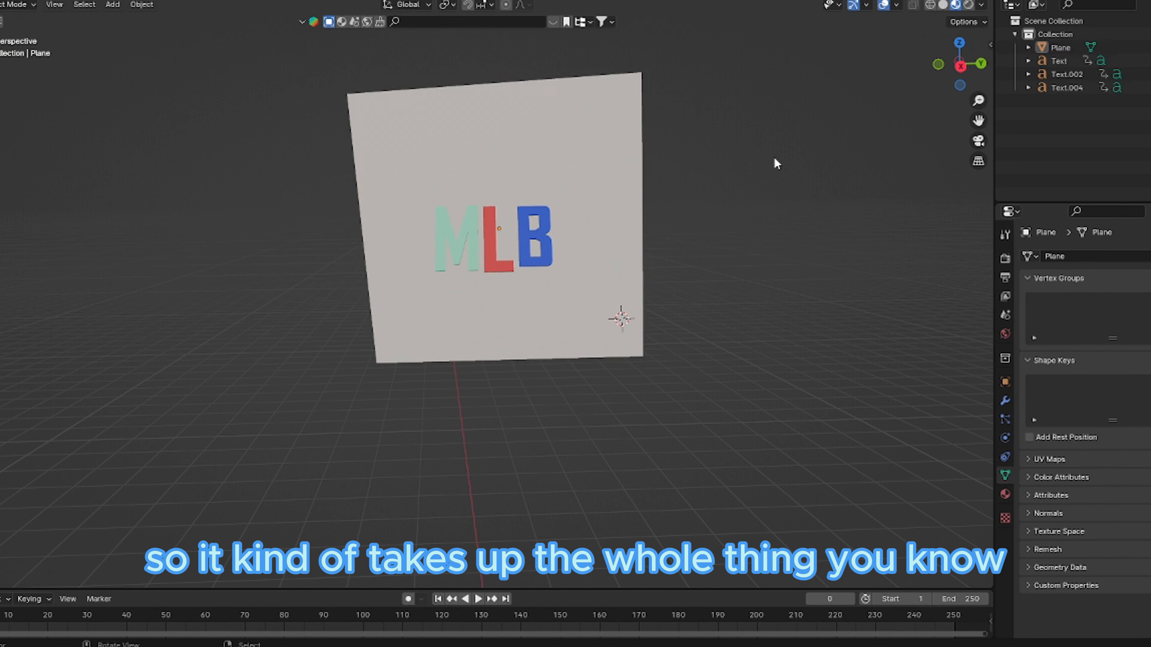
{"action": "left_click", "coordinate": [553, 179]}
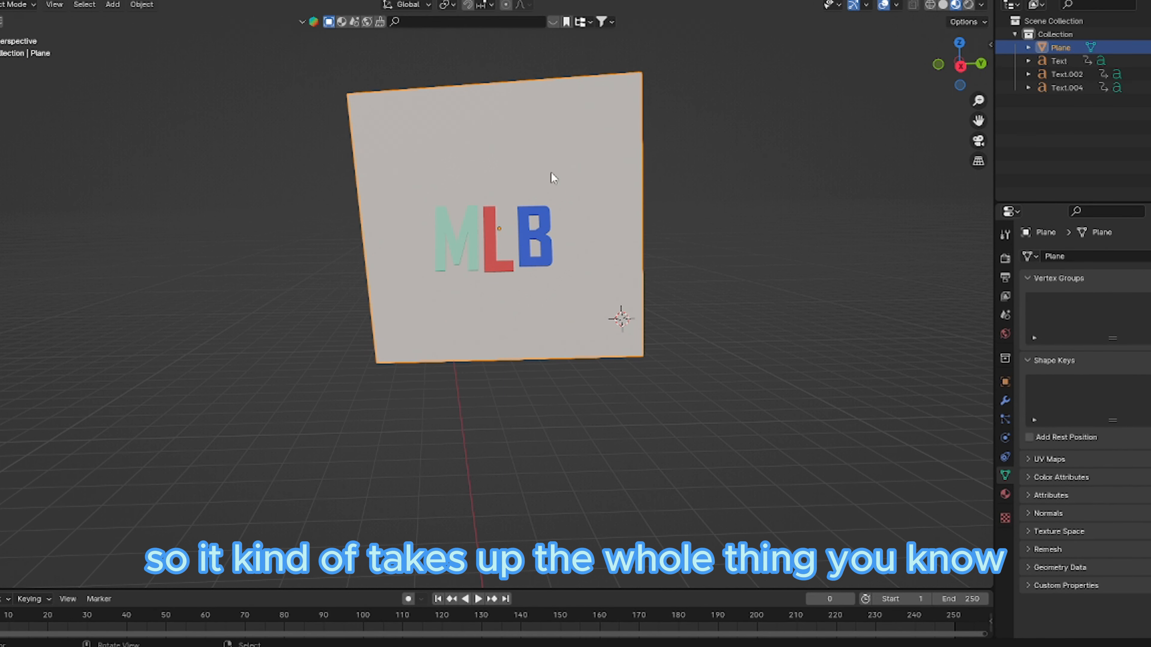
Give the plane a new material with a pale yellow base color and display the scene in material preview
{"action": "left_click", "coordinate": [969, 5]}
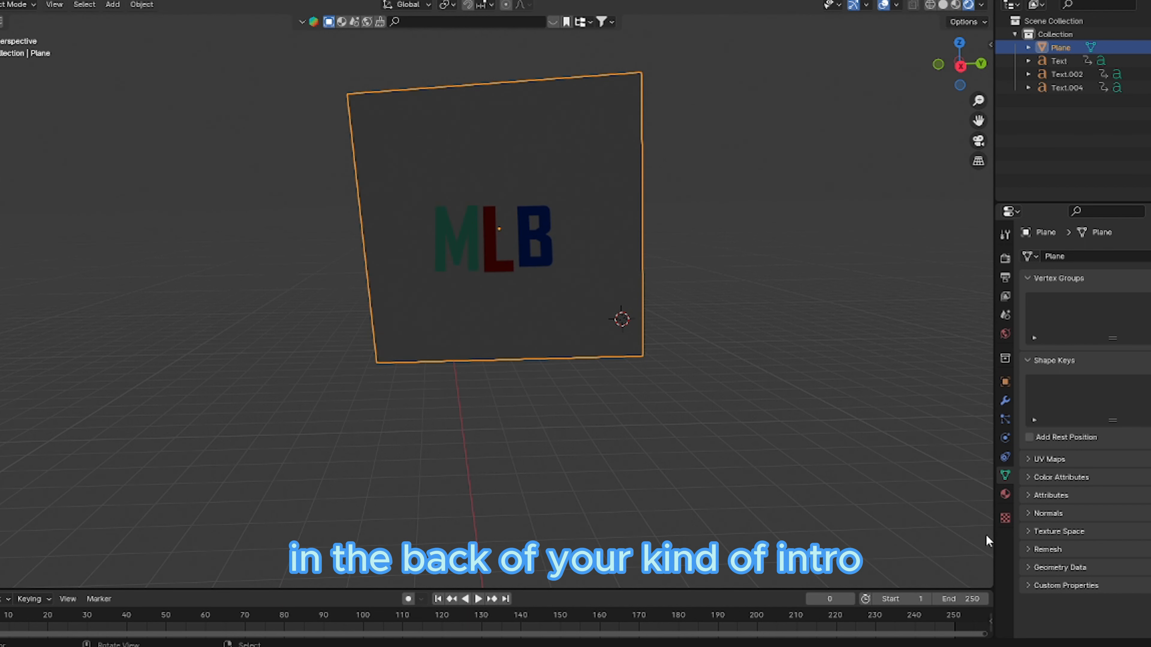
{"action": "left_click", "coordinate": [1007, 493]}
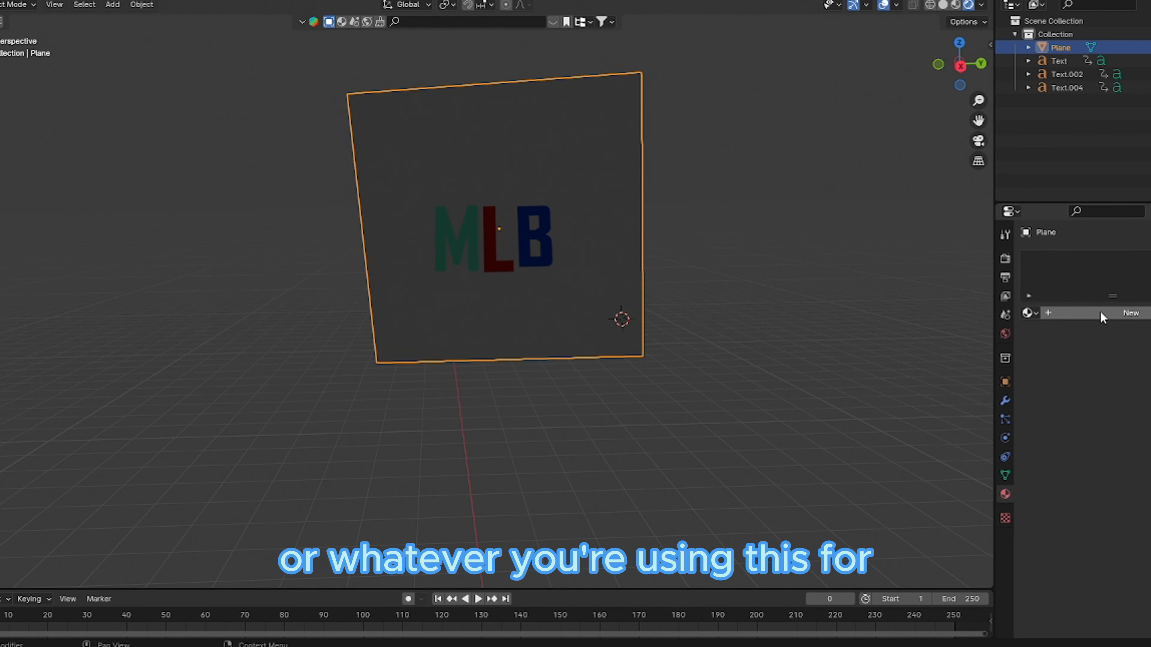
{"action": "left_click", "coordinate": [1123, 314]}
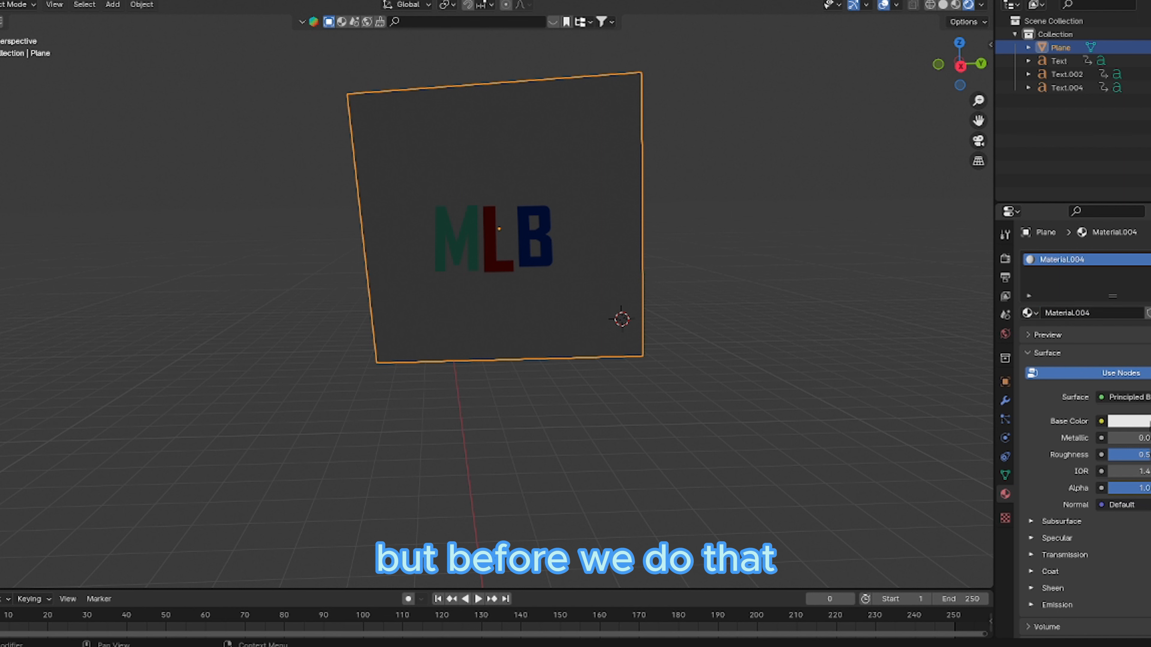
{"action": "left_click", "coordinate": [1149, 422]}
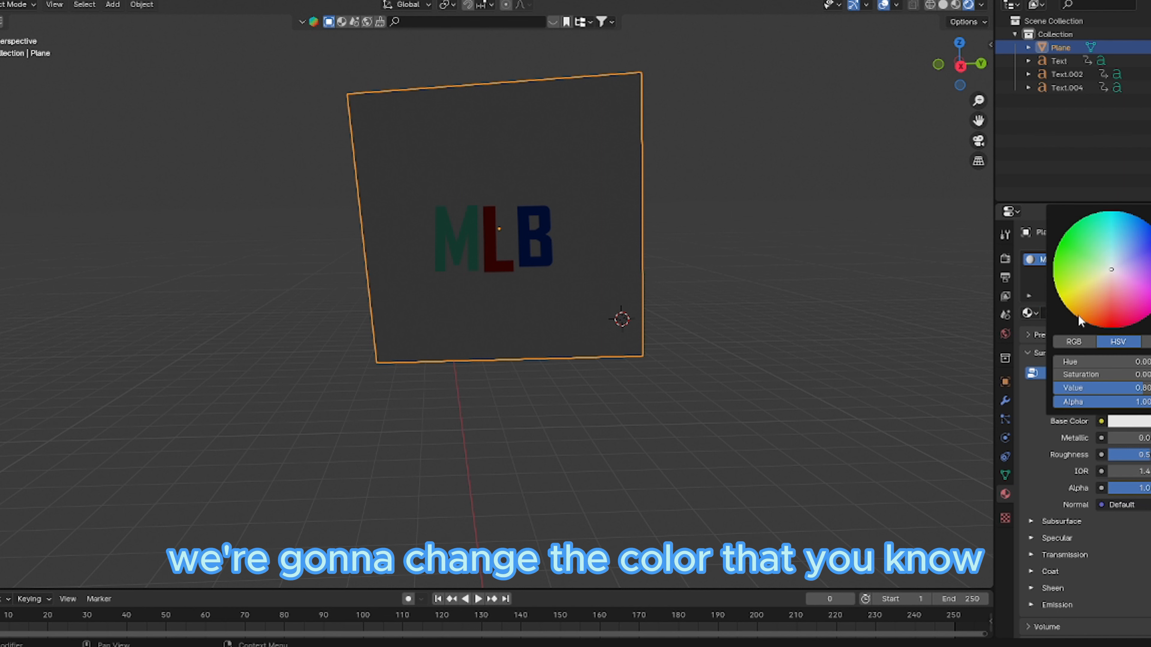
{"action": "left_click", "coordinate": [1092, 286]}
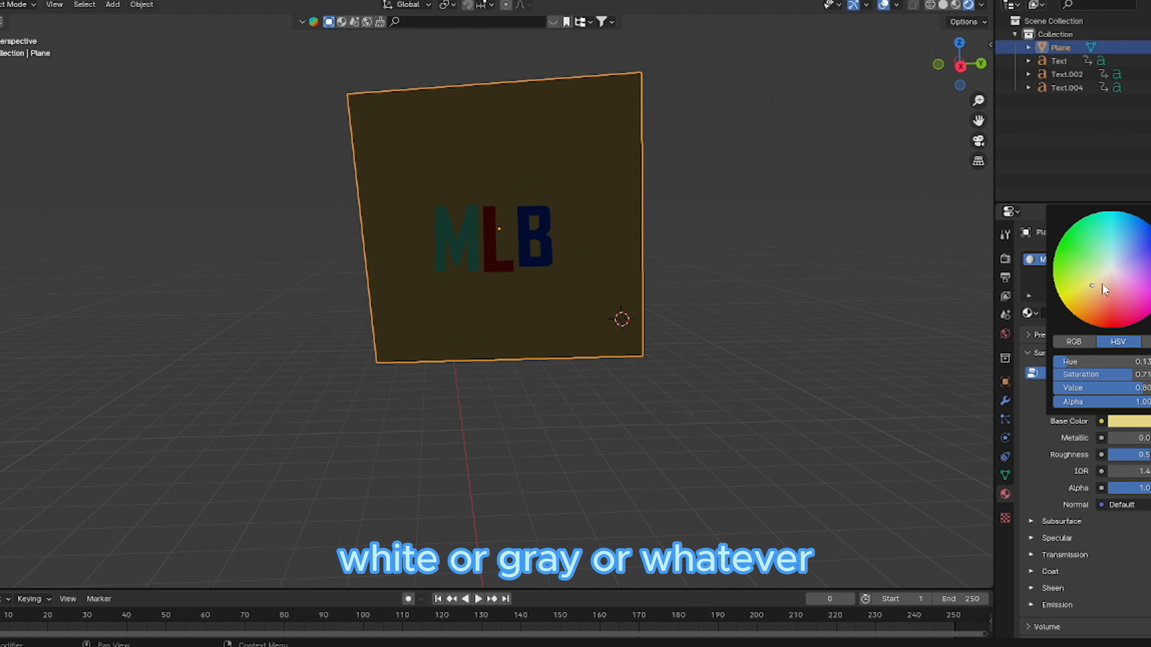
{"action": "left_click", "coordinate": [955, 5]}
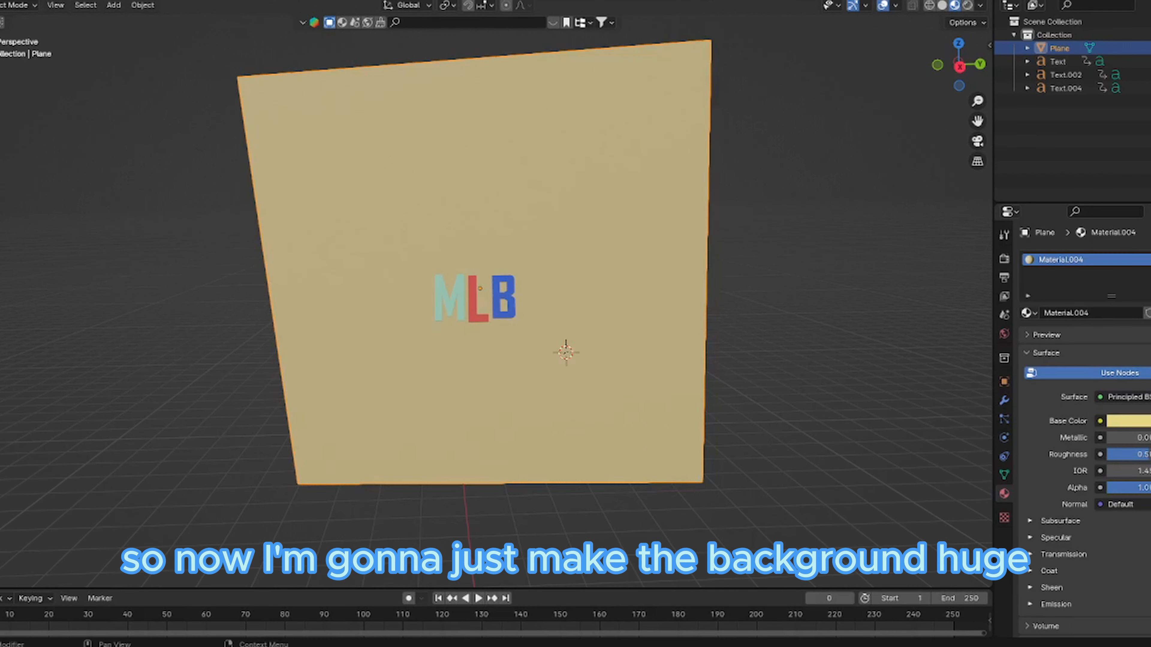
Scale the background plane up by a factor of about 1.245 so it fills the view behind the letters
{"action": "scroll", "coordinate": [674, 208], "scroll_direction": "up", "scroll_amount": 5}
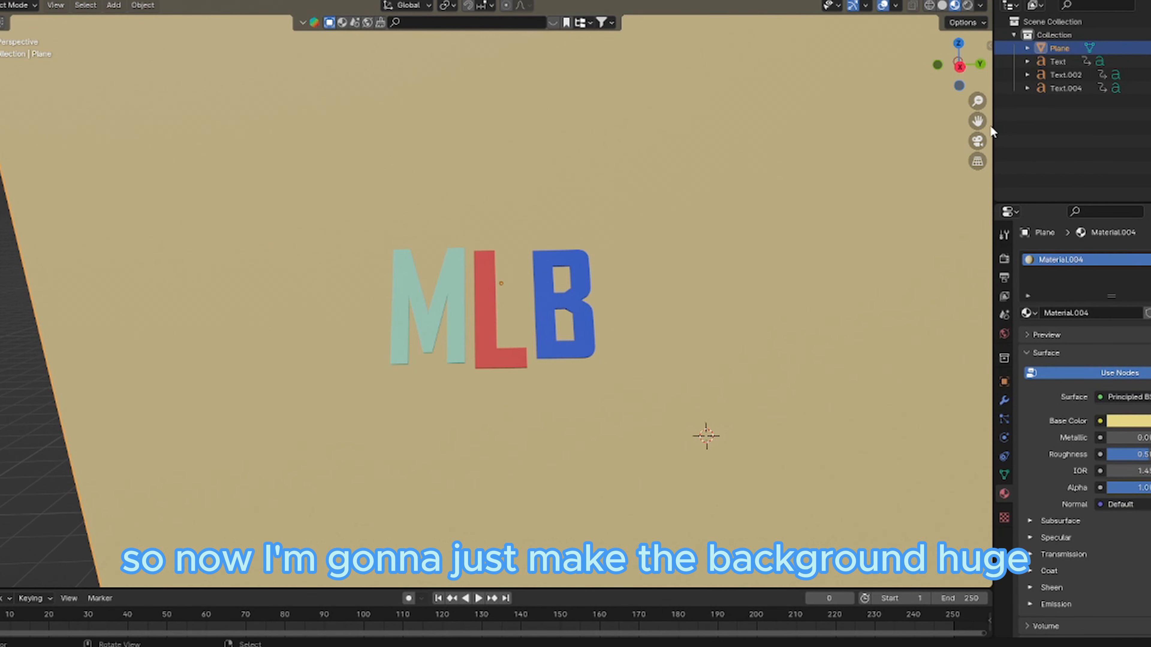
{"action": "left_click_drag", "start_coordinate": [970, 117], "coordinate": [881, 19]}
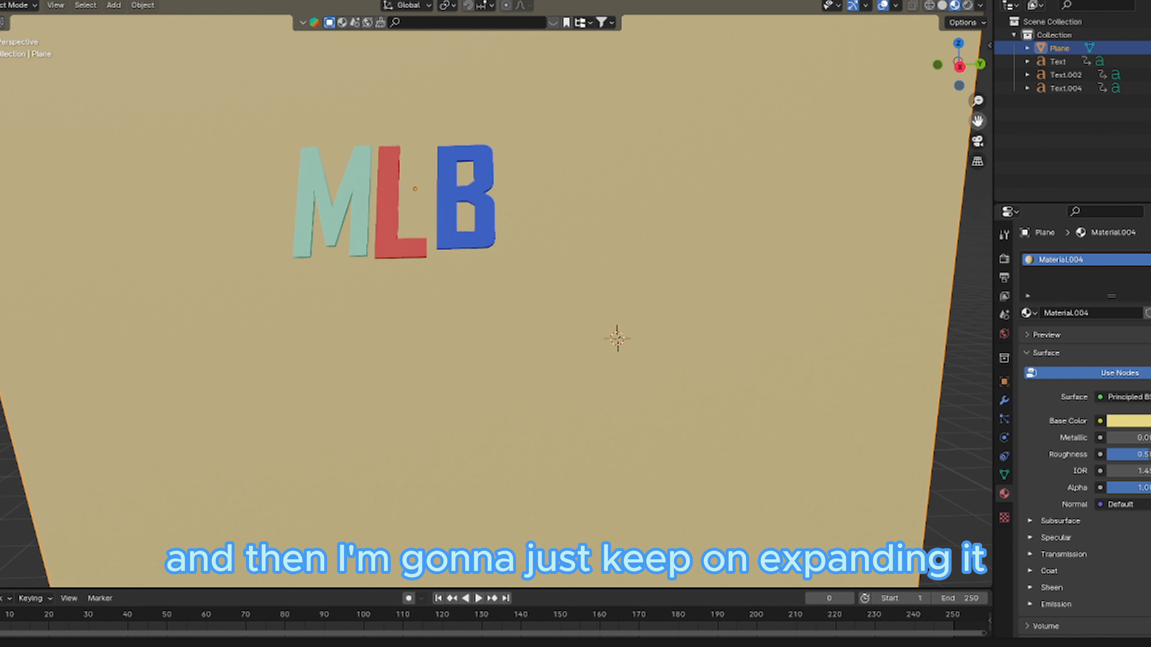
{"action": "scroll", "coordinate": [672, 261], "scroll_direction": "up", "scroll_amount": 1}
{"action": "scroll", "coordinate": [854, 211], "scroll_direction": "up", "scroll_amount": 1}
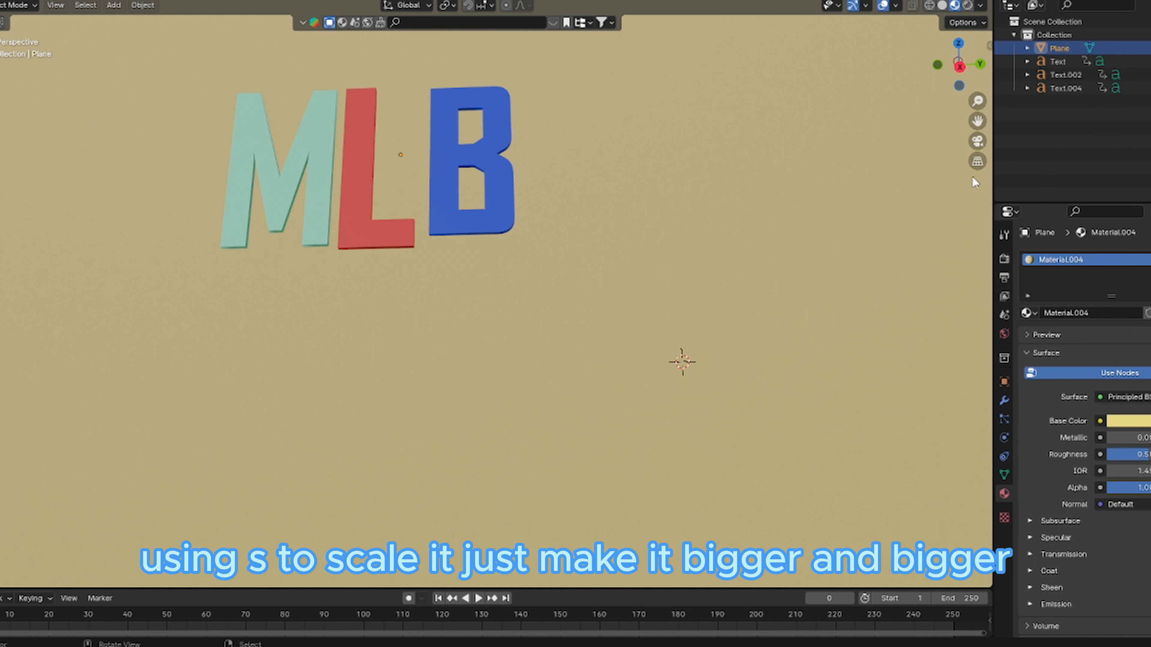
{"action": "left_click_drag", "start_coordinate": [977, 120], "coordinate": [1037, 116]}
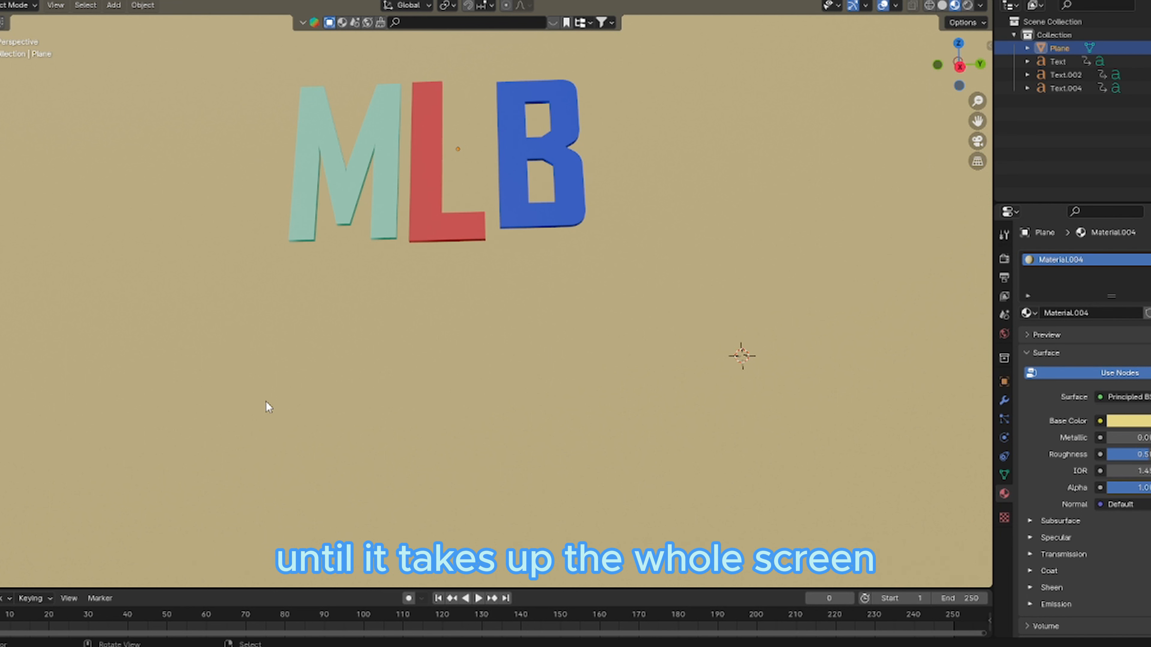
{"action": "key", "text": "s"}
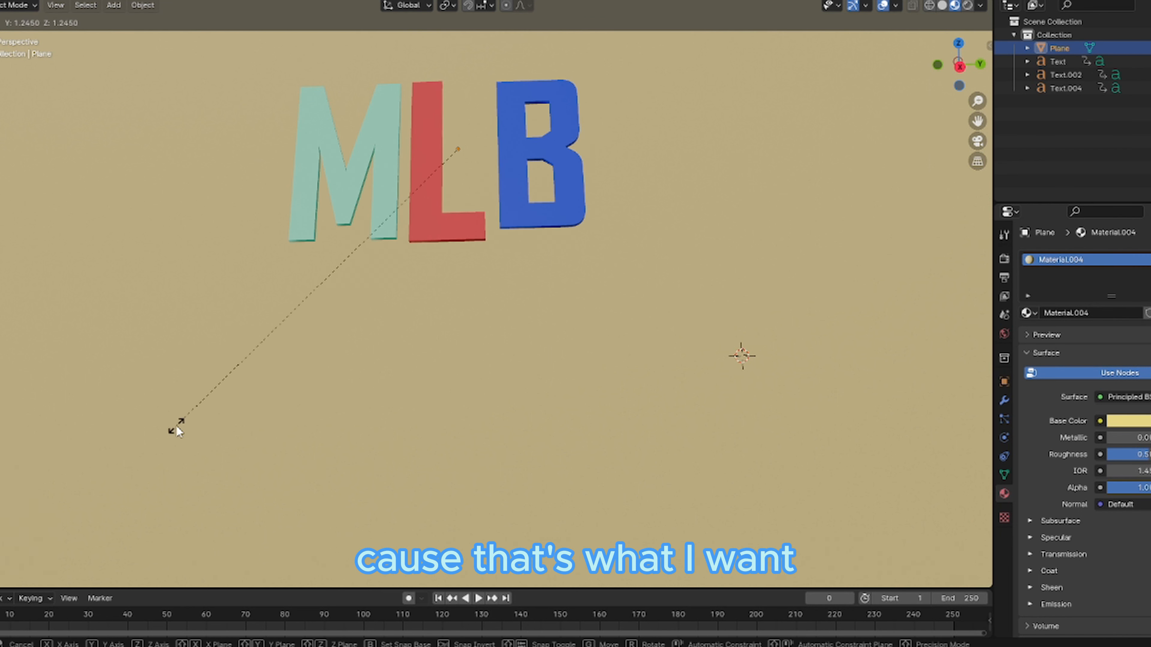
{"action": "left_click", "coordinate": [177, 429]}
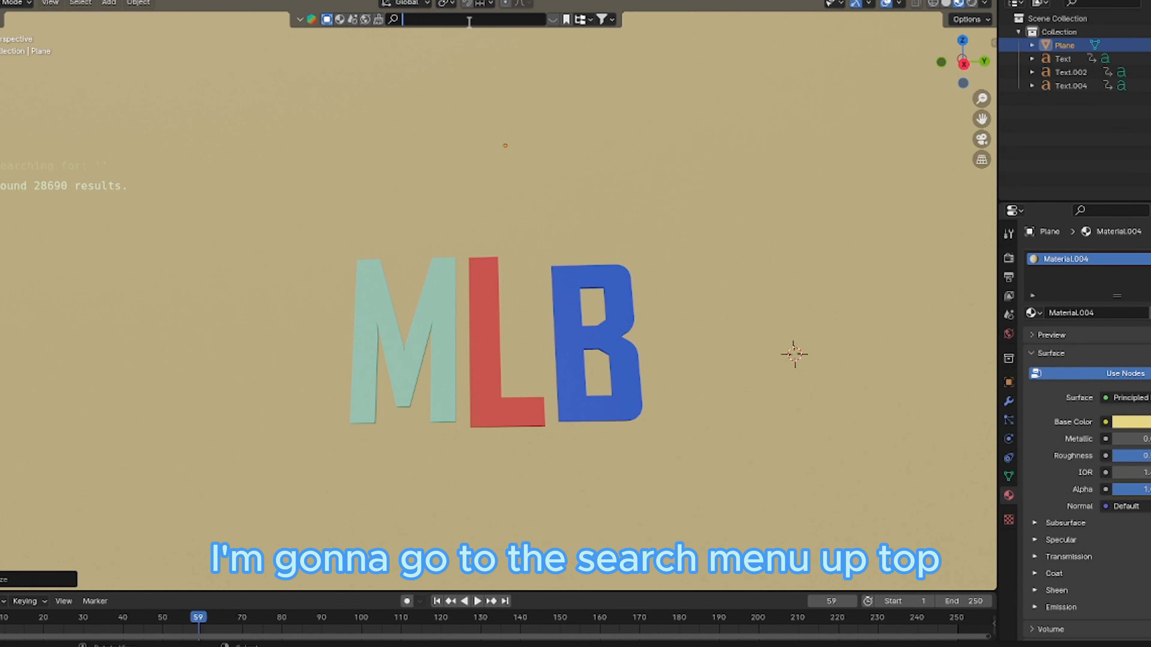
Search the asset library for "baseball" and add the Baseball 01 model in front of the letter B
{"action": "type", "text": "l"}
{"action": "key", "text": "Return"}
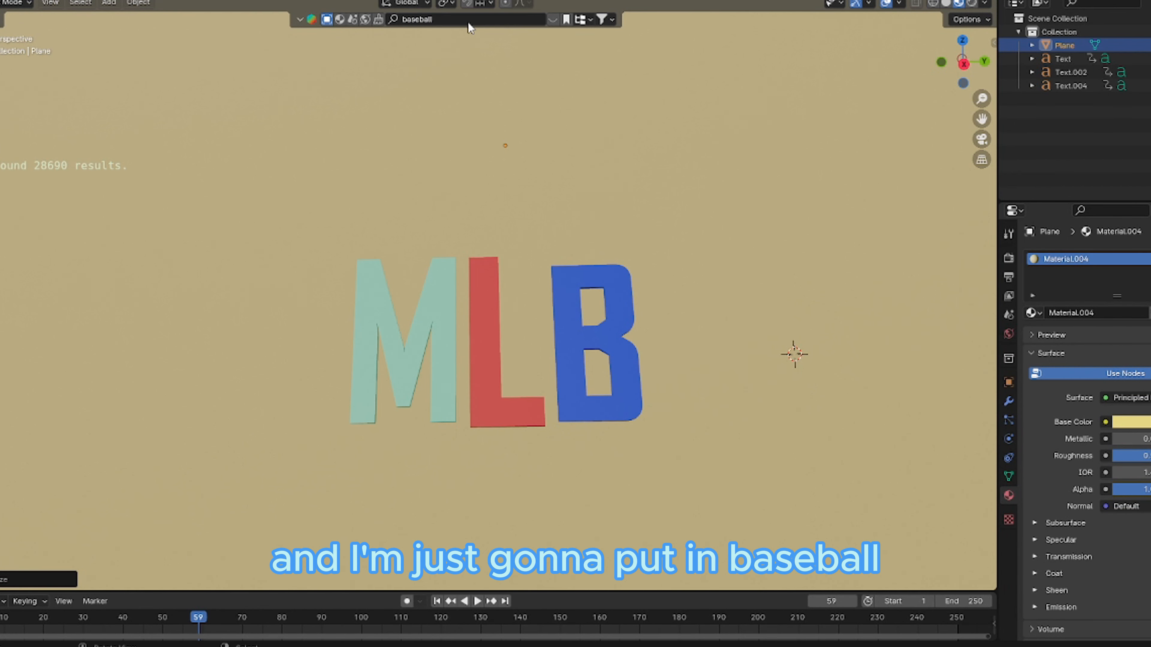
{"action": "mouse_move", "coordinate": [212, 118]}
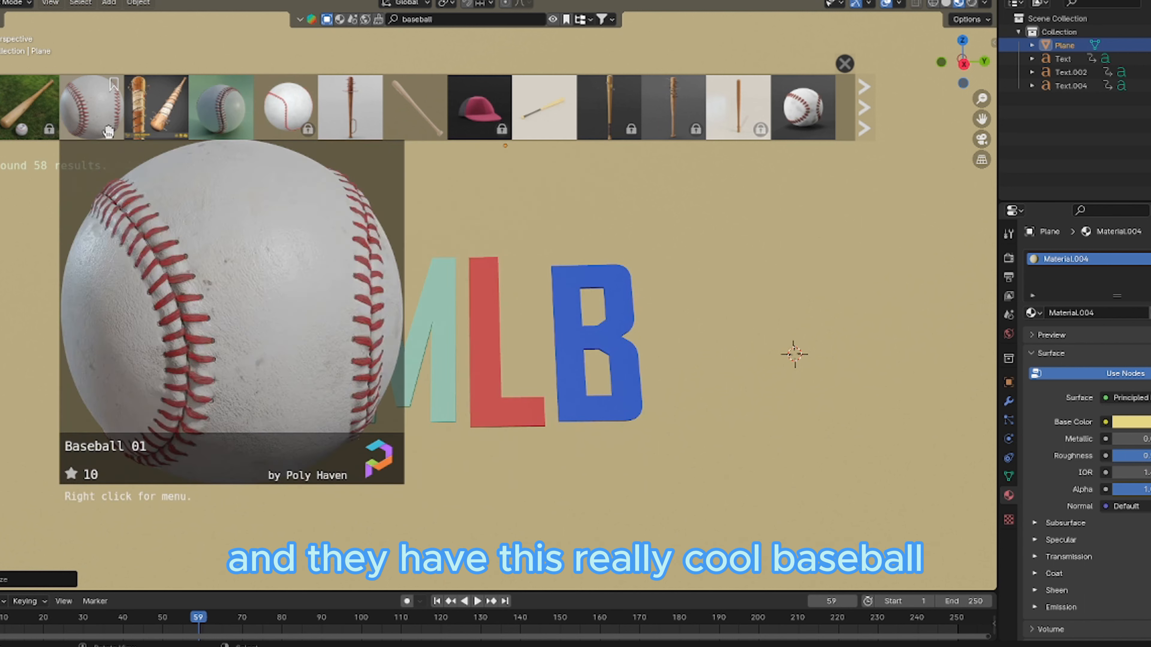
{"action": "left_click", "coordinate": [87, 120]}
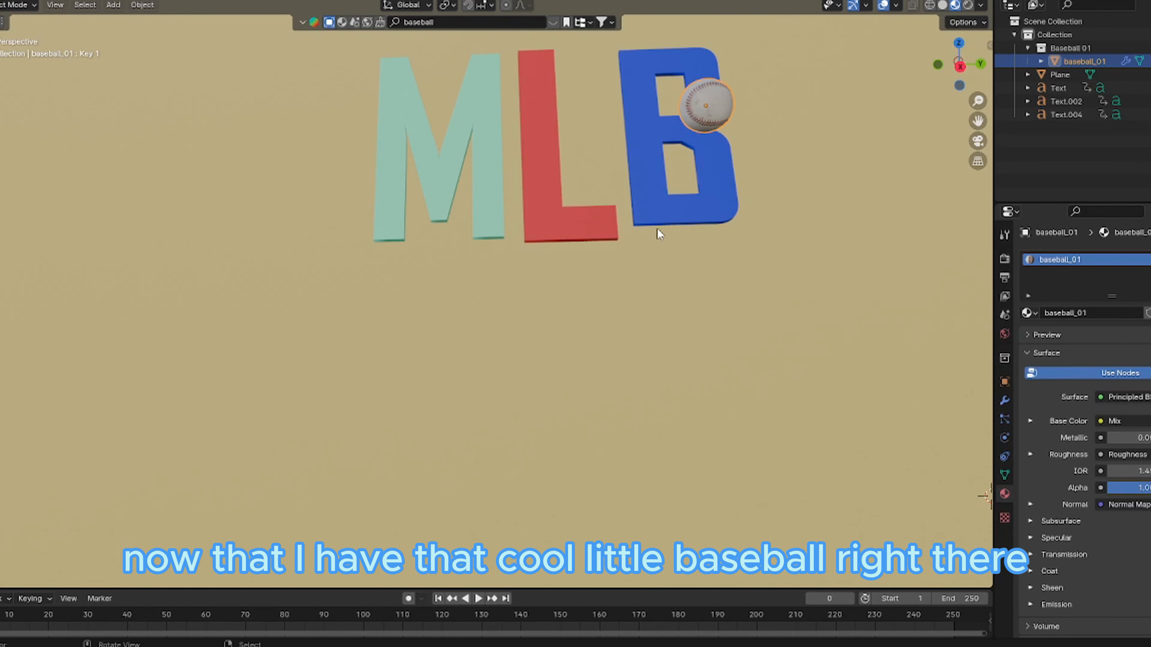
{"action": "left_click", "coordinate": [715, 107]}
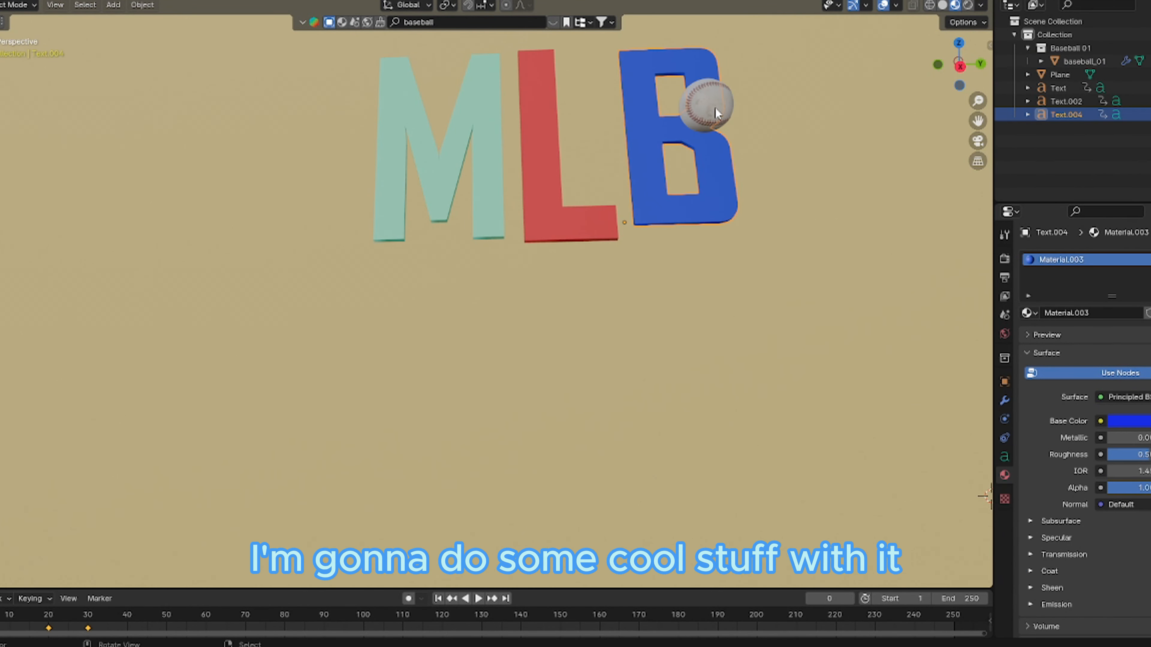
Move the baseball off the letter B into the empty space just right of it
{"action": "left_click", "coordinate": [715, 107]}
{"action": "left_click", "coordinate": [715, 107]}
{"action": "left_click_drag", "start_coordinate": [715, 107], "coordinate": [809, 123]}
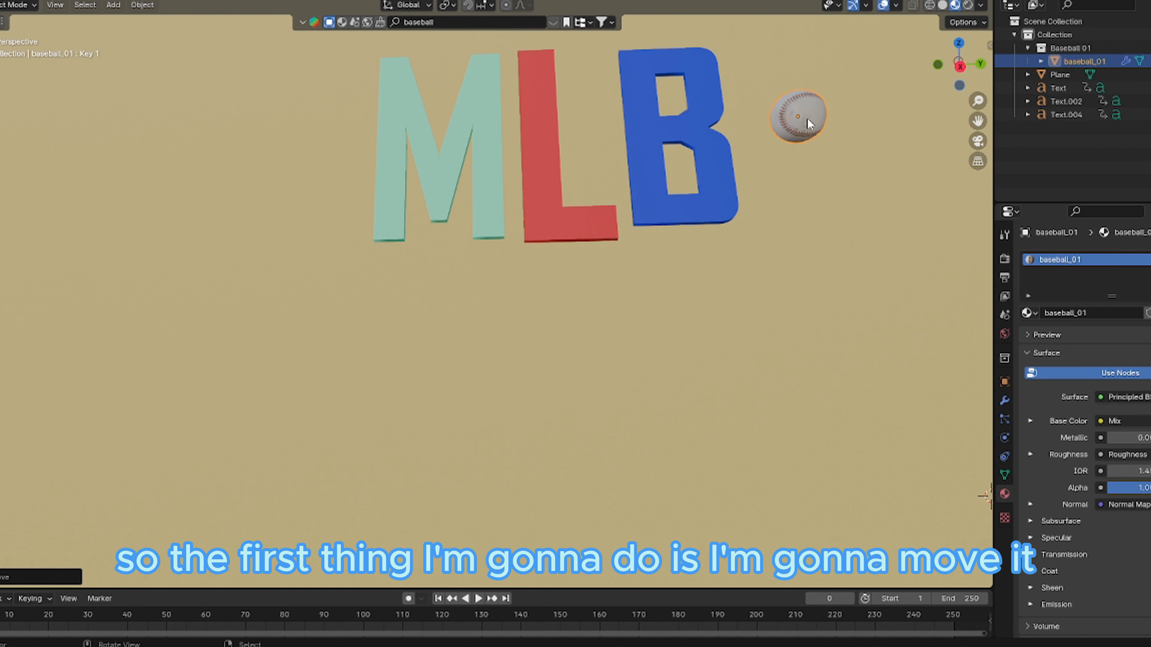
Add an active rigid body to the baseball
{"action": "left_click", "coordinate": [1004, 414]}
{"action": "left_click", "coordinate": [1005, 438]}
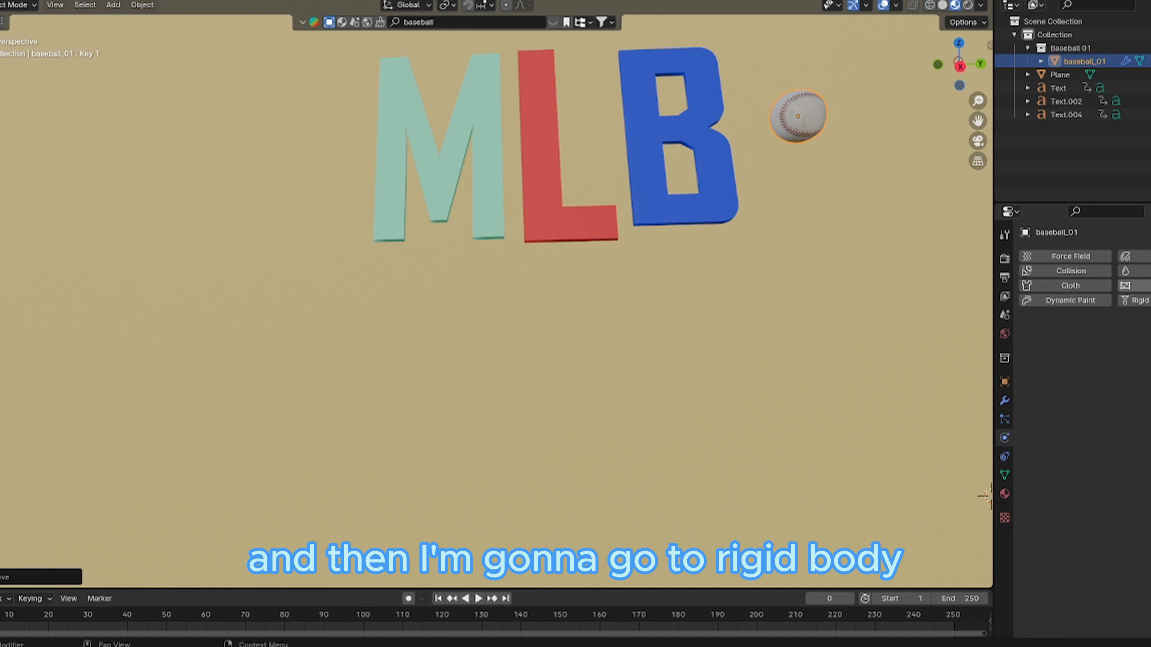
{"action": "left_click", "coordinate": [1135, 286]}
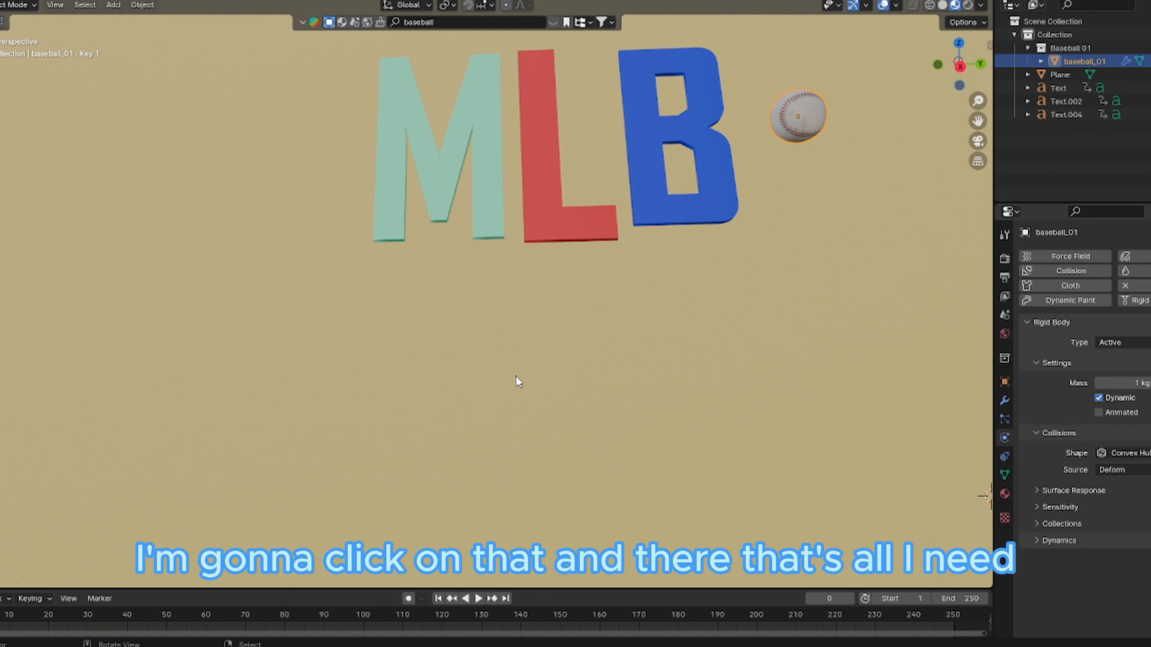
Play the animation to check how the baseball falls along with the letters, and return to frame 0
{"action": "key", "text": "space"}
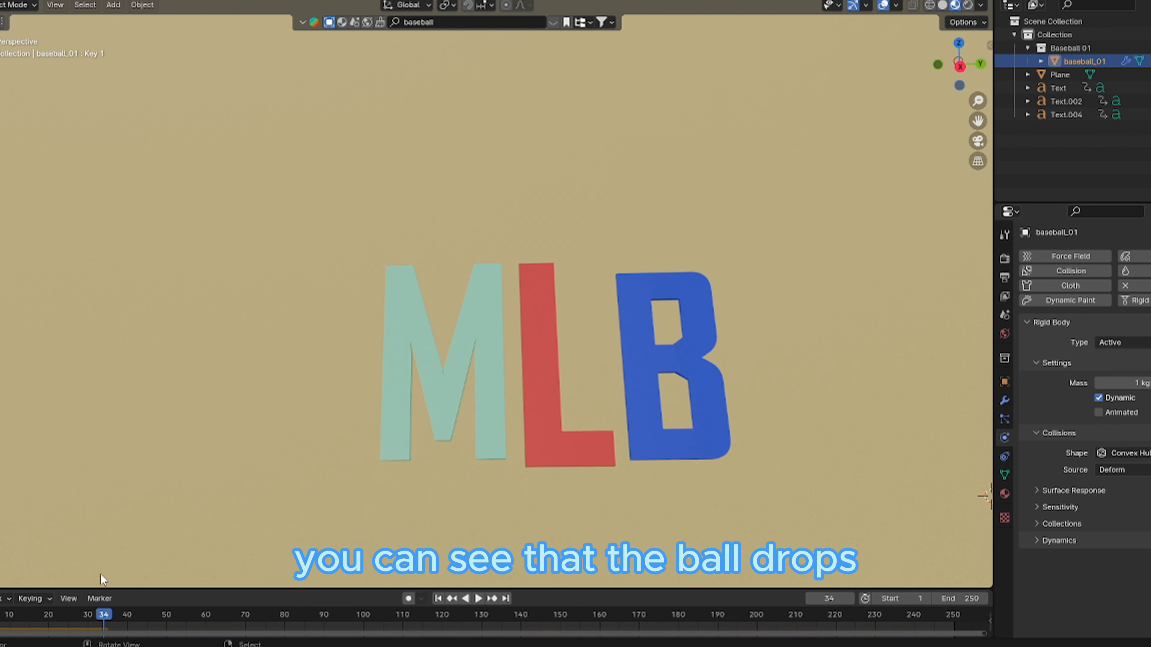
{"action": "left_click_drag", "start_coordinate": [83, 615], "coordinate": [981, 617]}
{"action": "key", "text": "space"}
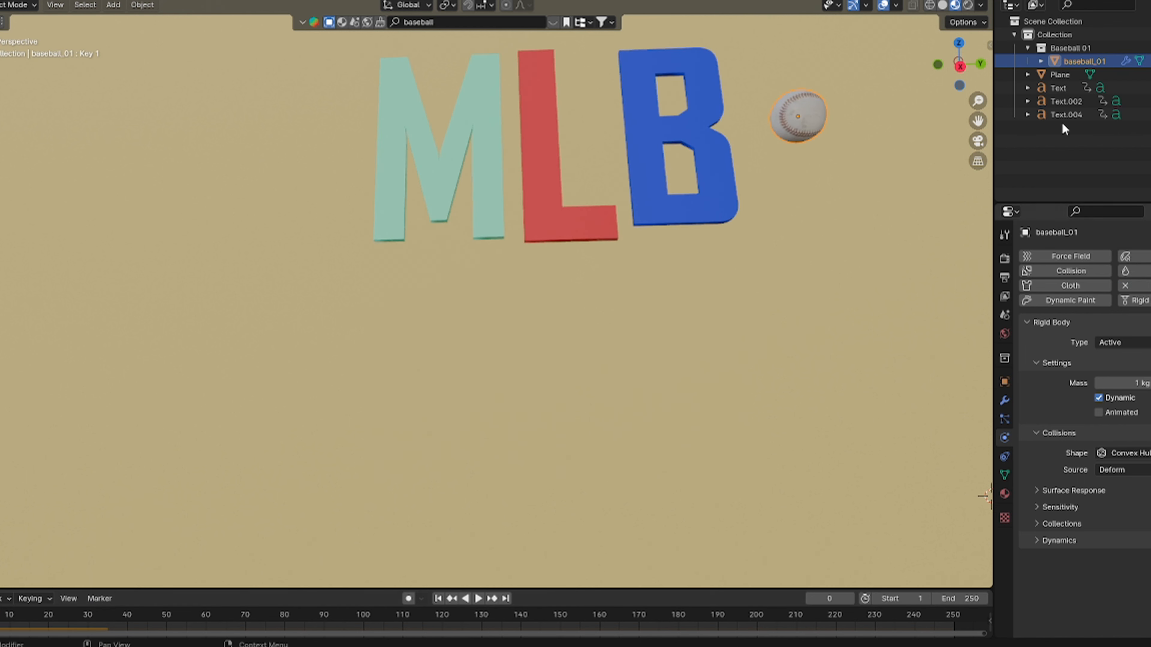
Duplicate the baseball four times, placing three copies in a loose row left of the M and one above them
{"action": "key", "text": "shift+d"}
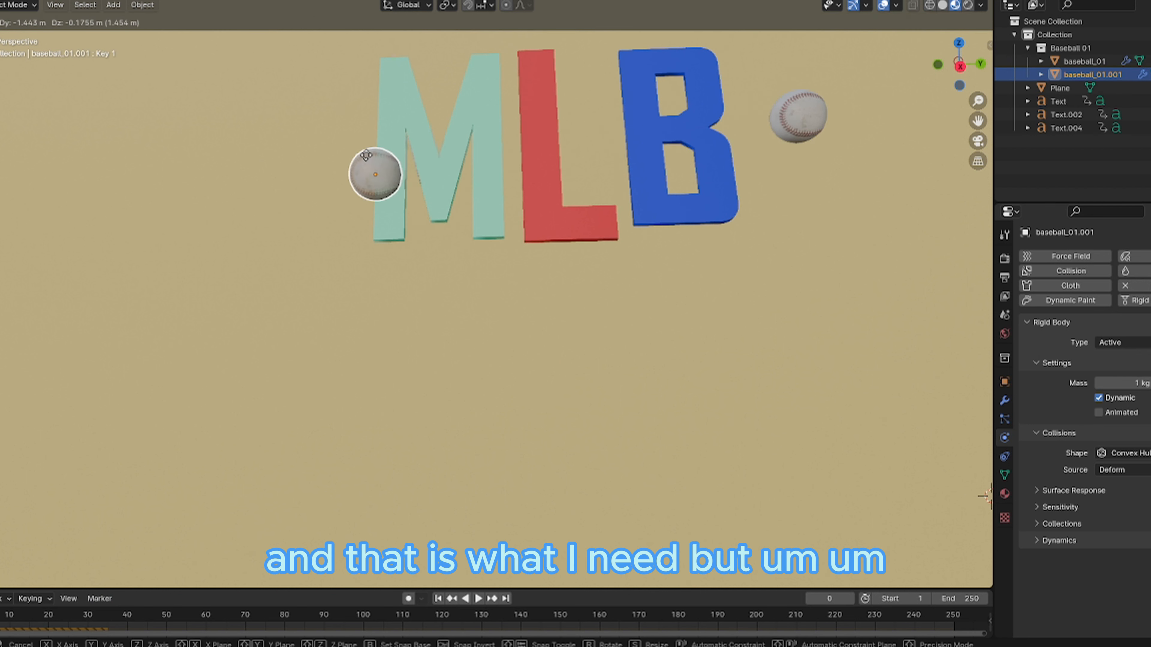
{"action": "left_click", "coordinate": [301, 143]}
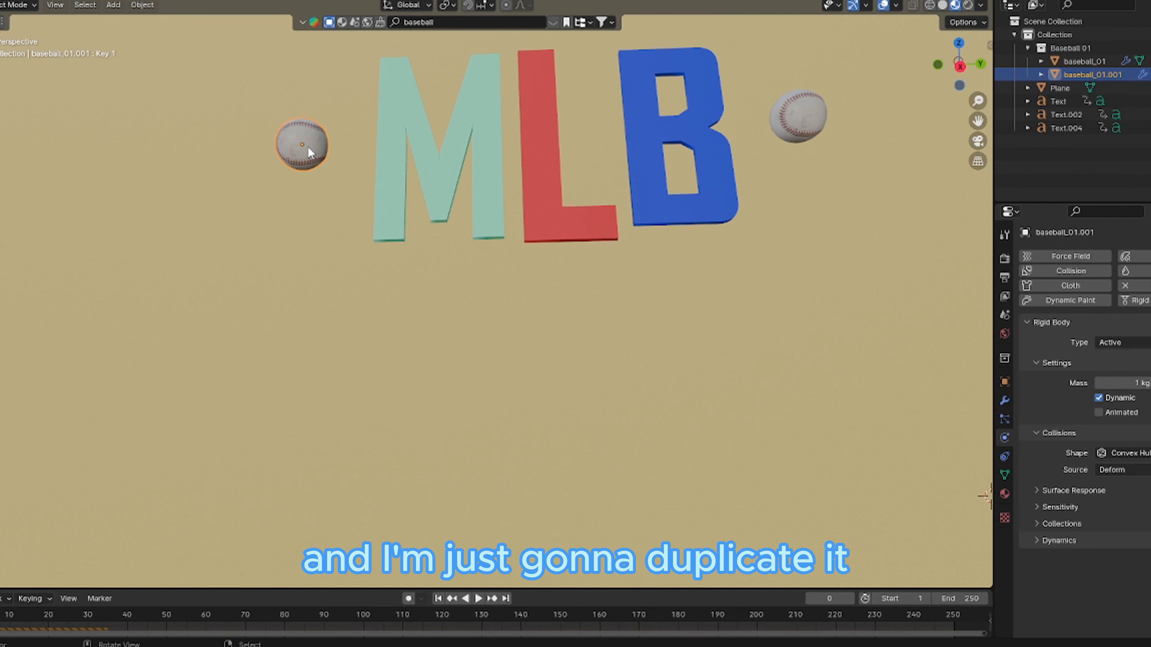
{"action": "key", "text": "shift+d"}
{"action": "left_click", "coordinate": [200, 143]}
{"action": "key", "text": "shift+d"}
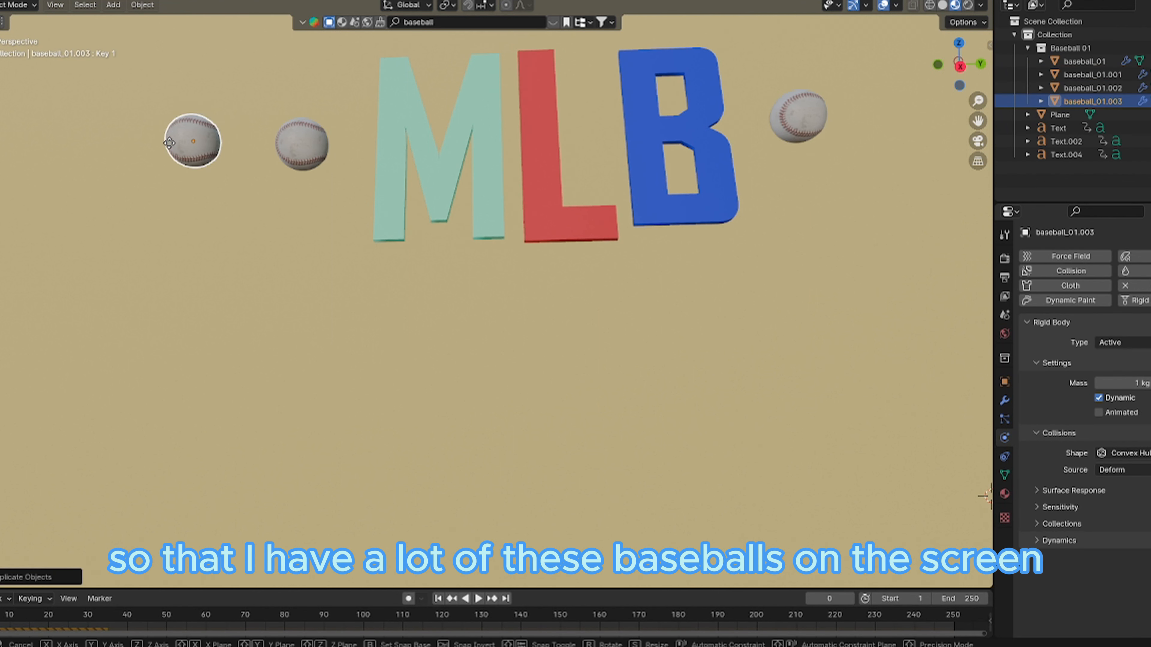
{"action": "left_click", "coordinate": [111, 115]}
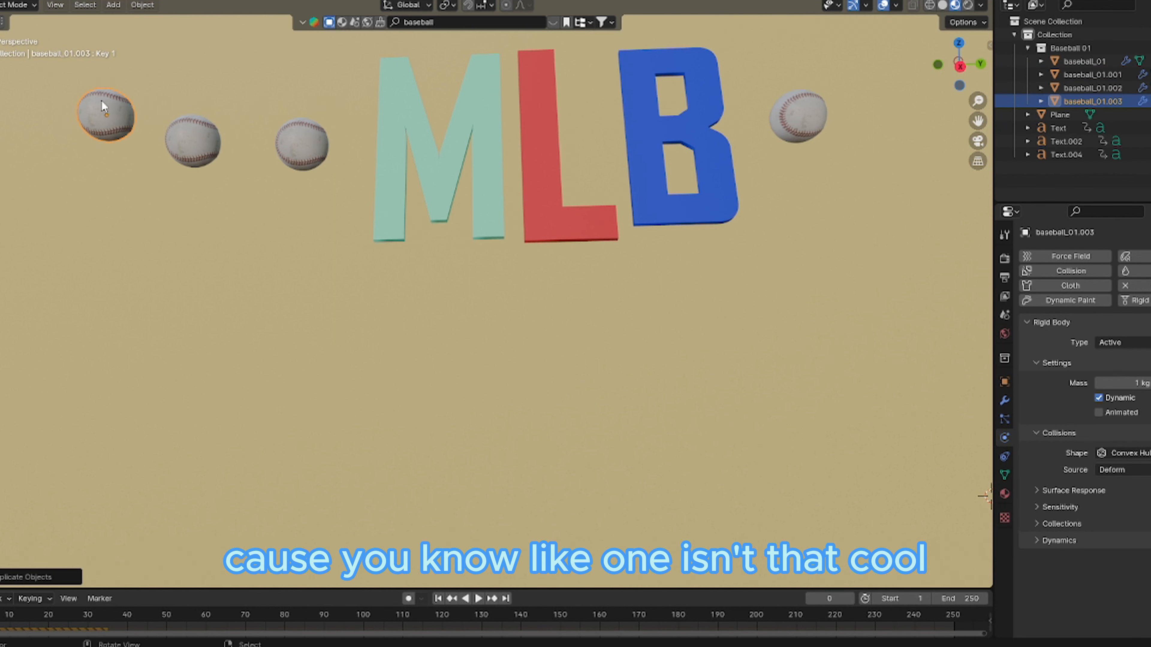
{"action": "key", "text": "shift+d"}
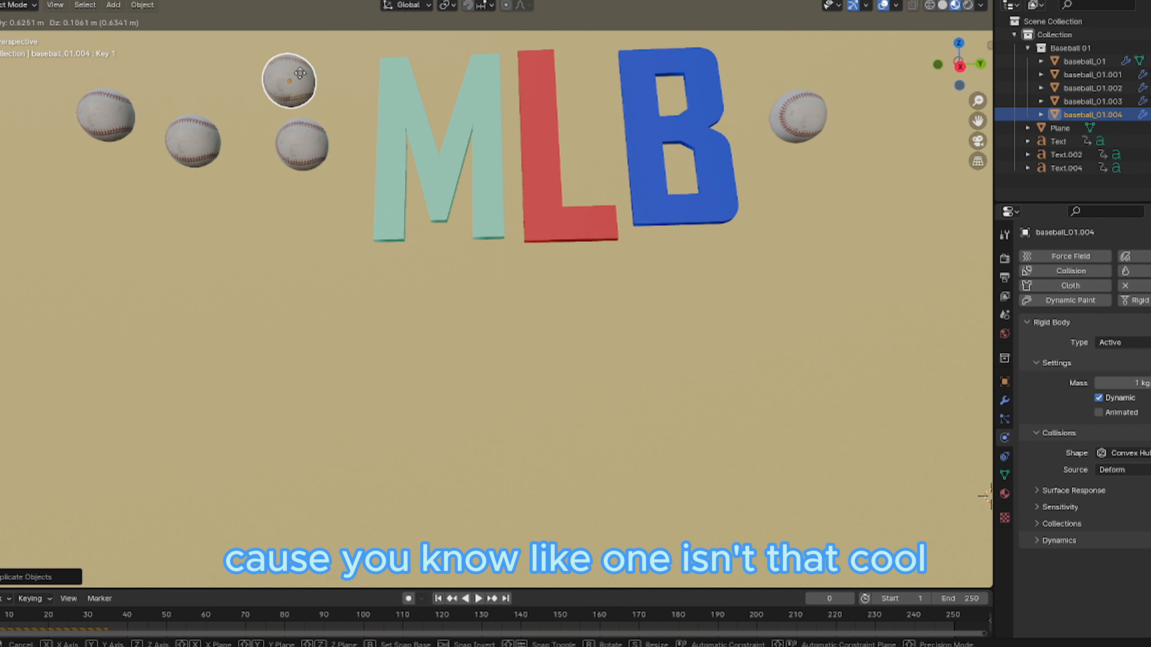
{"action": "left_click", "coordinate": [269, 62]}
Add two more baseball copies right of the letter B, one beside the original ball and one below it
{"action": "key", "text": "shift+d"}
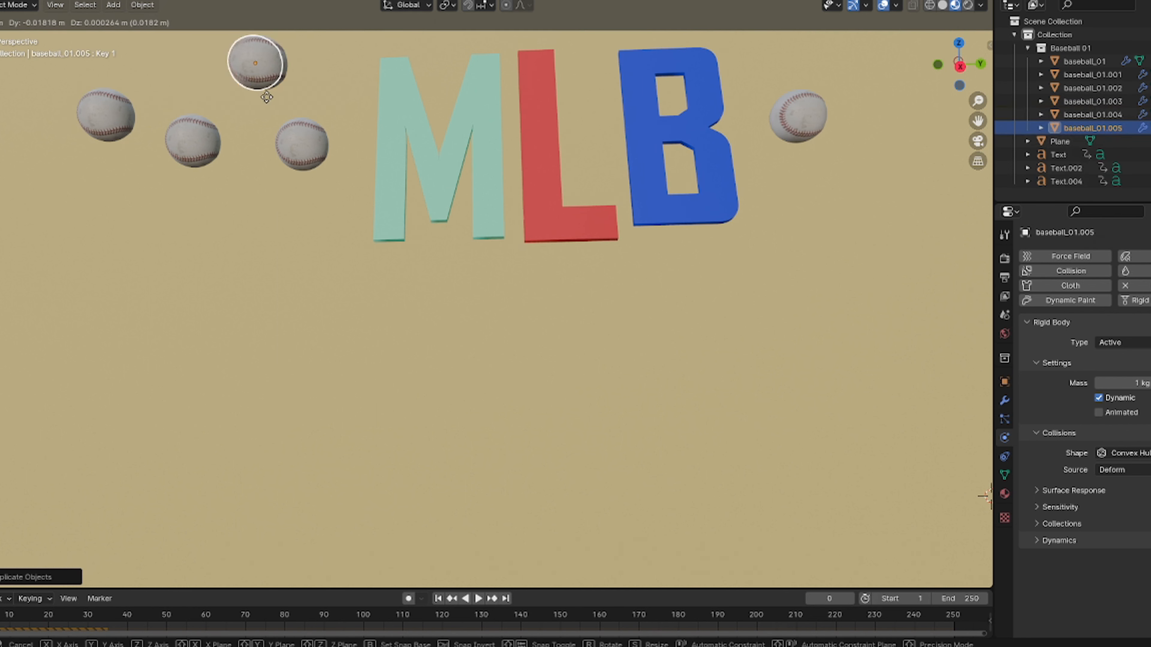
{"action": "left_click", "coordinate": [913, 137]}
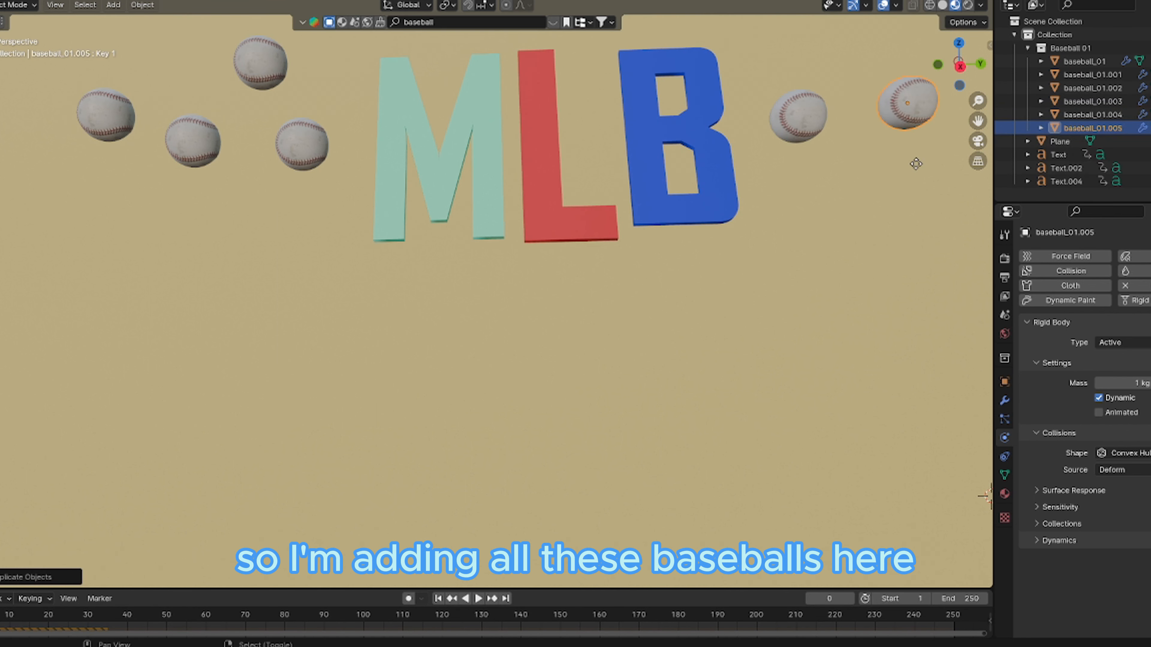
{"action": "key", "text": "shift+d"}
{"action": "left_click", "coordinate": [876, 206]}
{"action": "left_click", "coordinate": [465, 390]}
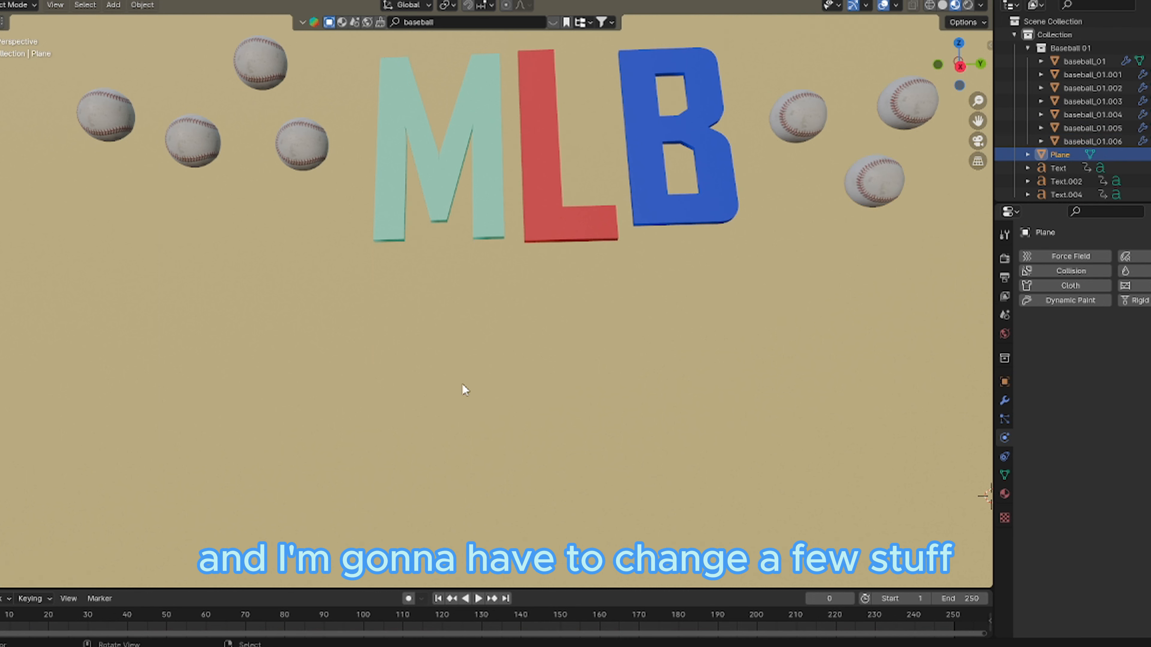
Play the animation twice to check how all the baseballs fall, returning to frame 0 each time
{"action": "key", "text": "space"}
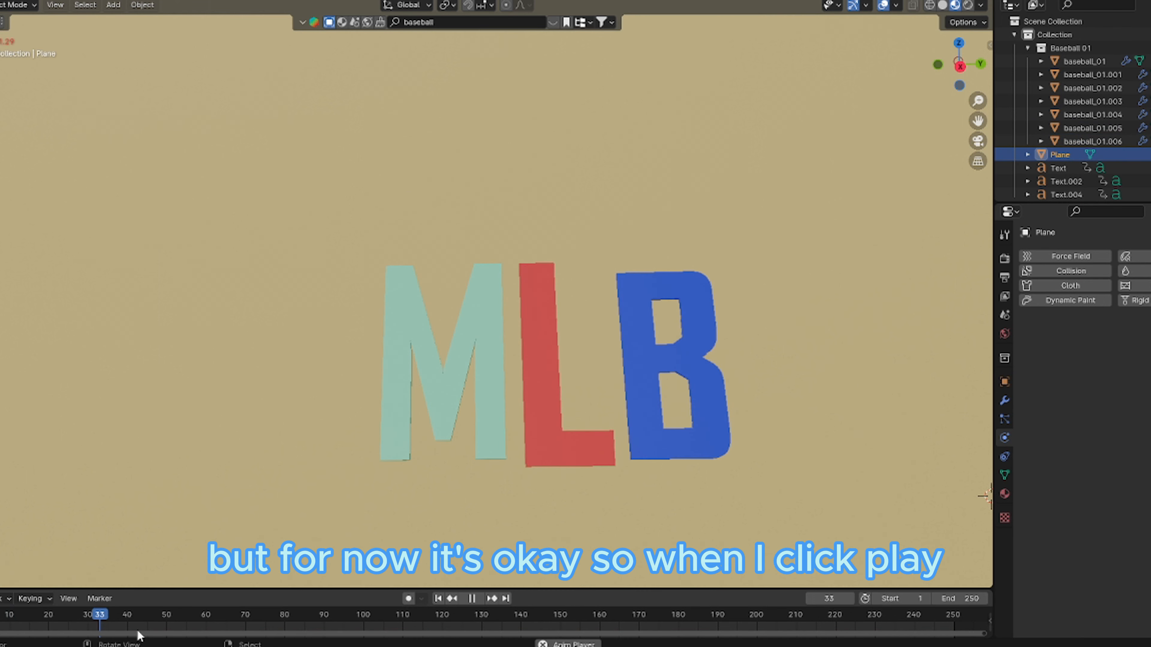
{"action": "key", "text": "Escape"}
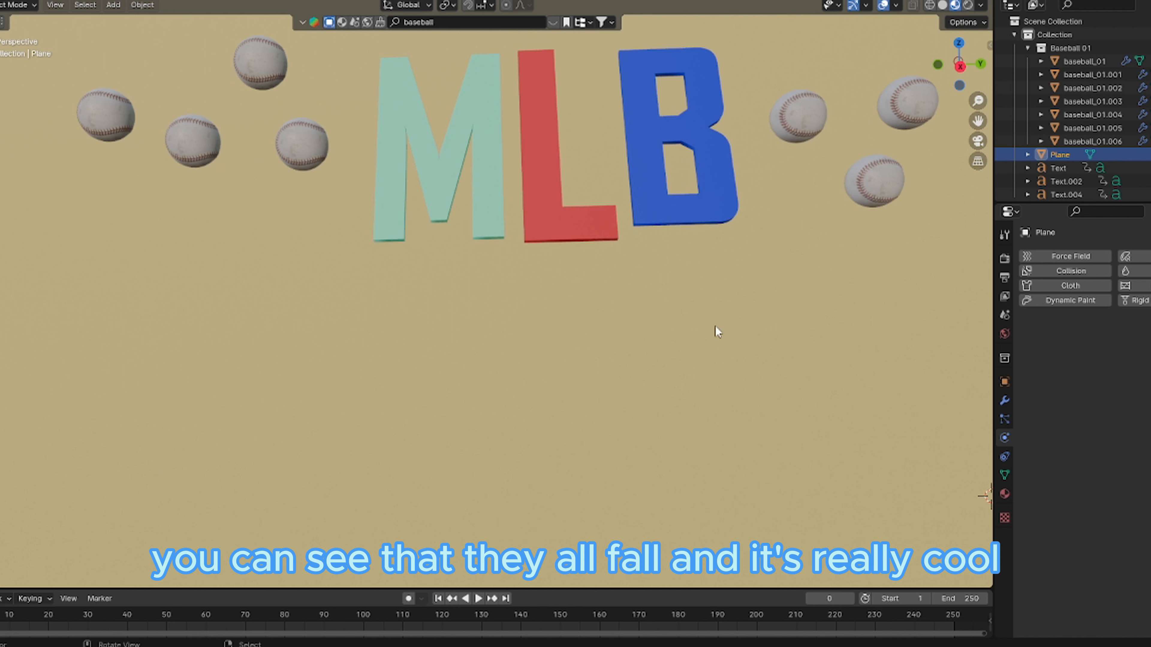
{"action": "key", "text": "space"}
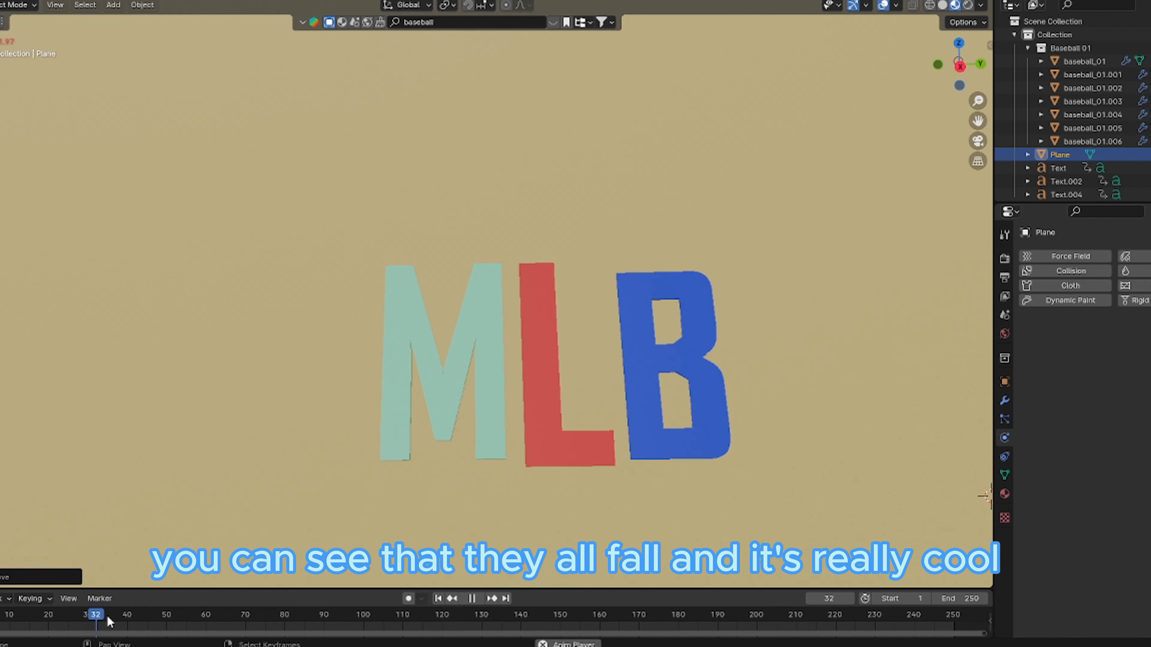
{"action": "key", "text": "Escape"}
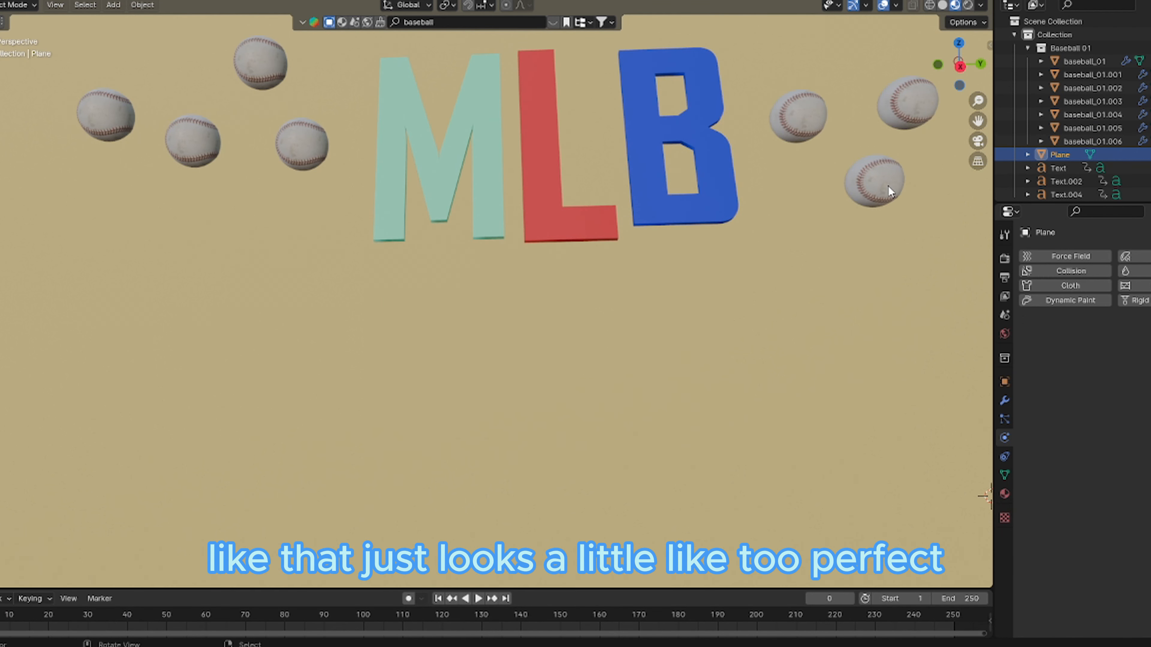
Duplicate the lowest baseball right of the B and place the copy well below it
{"action": "left_click", "coordinate": [888, 187]}
{"action": "key", "text": "shift+d"}
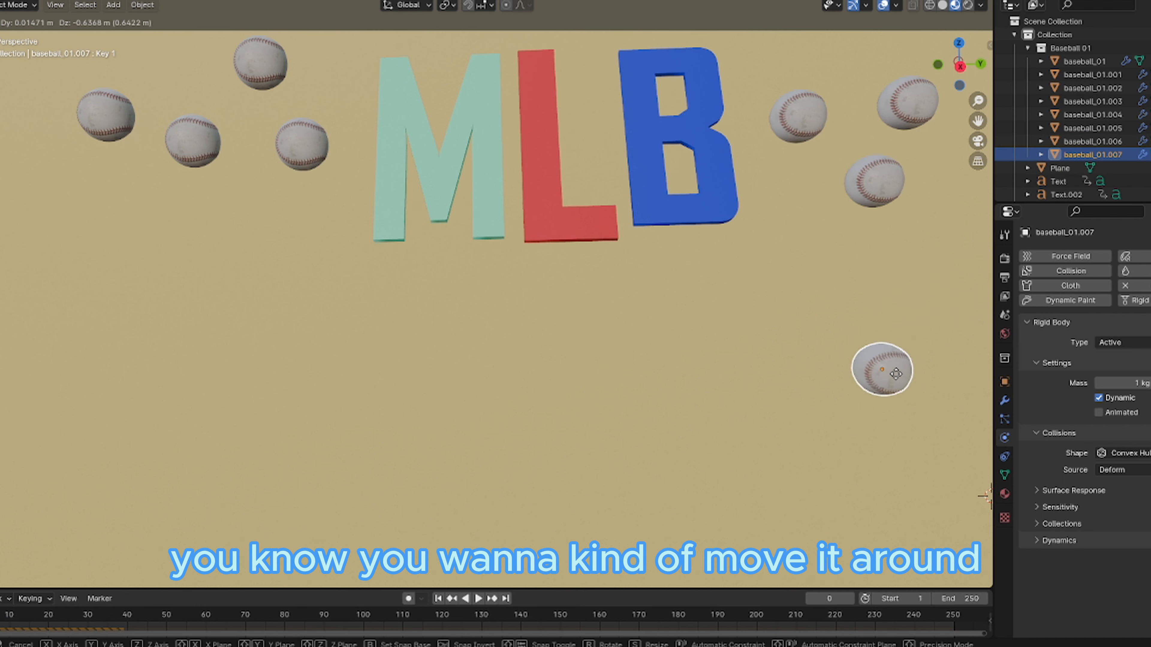
{"action": "left_click", "coordinate": [896, 373]}
Scale the middle baseball right of the B up about 1.25 times and move it below the gap between L and B
{"action": "left_click", "coordinate": [875, 179]}
{"action": "key", "text": "s"}
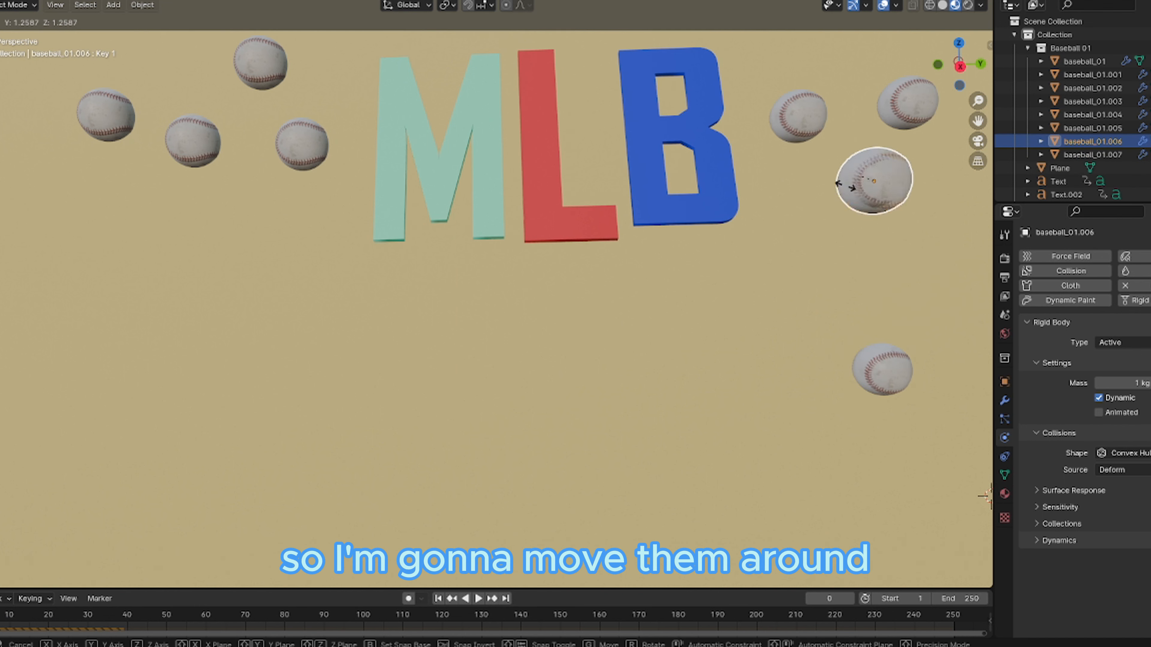
{"action": "left_click", "coordinate": [865, 170]}
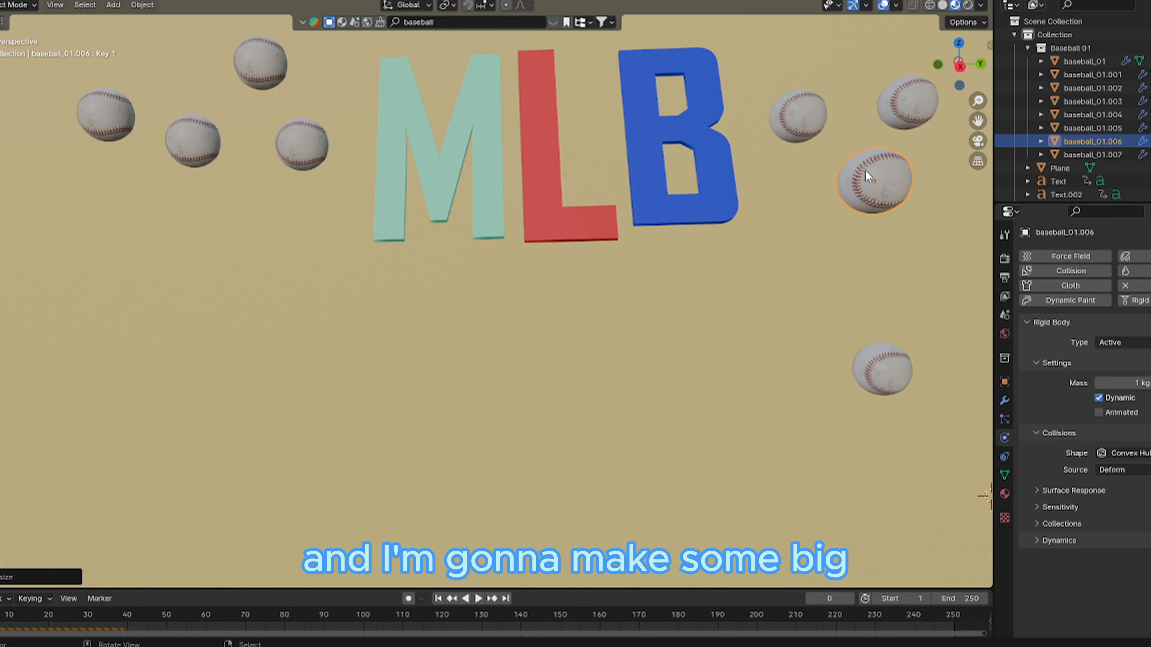
{"action": "key", "text": "g"}
{"action": "left_click", "coordinate": [621, 426]}
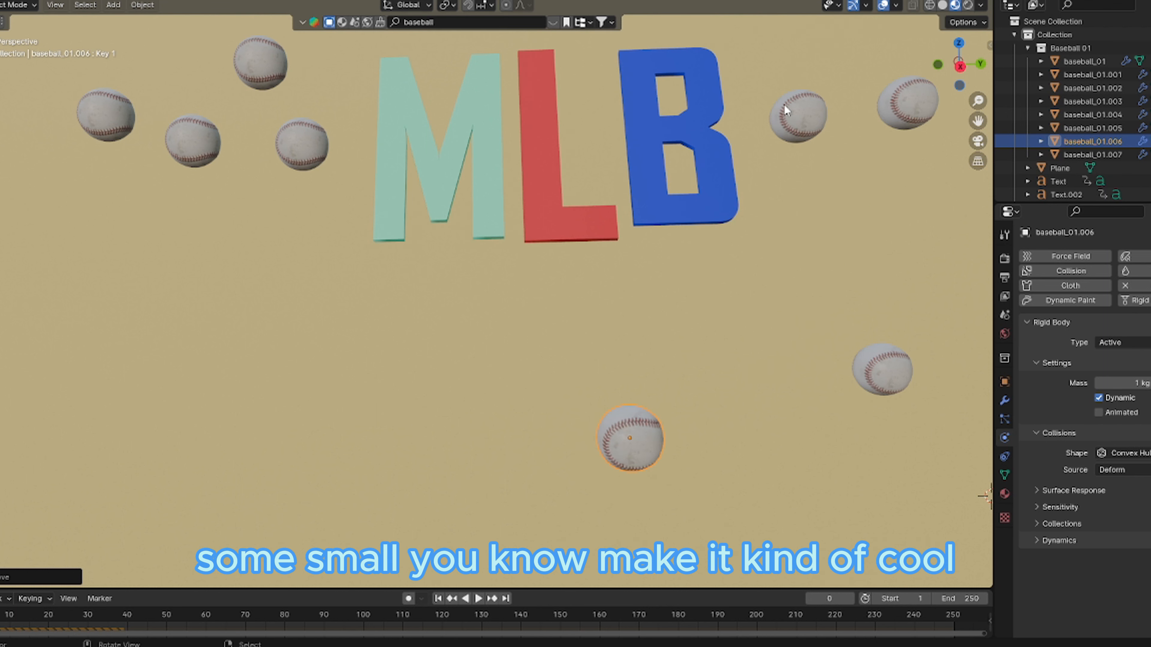
Scale the baseball closest to the upper part of the B down to roughly two thirds of its size
{"action": "left_click", "coordinate": [811, 121]}
{"action": "key", "text": "s"}
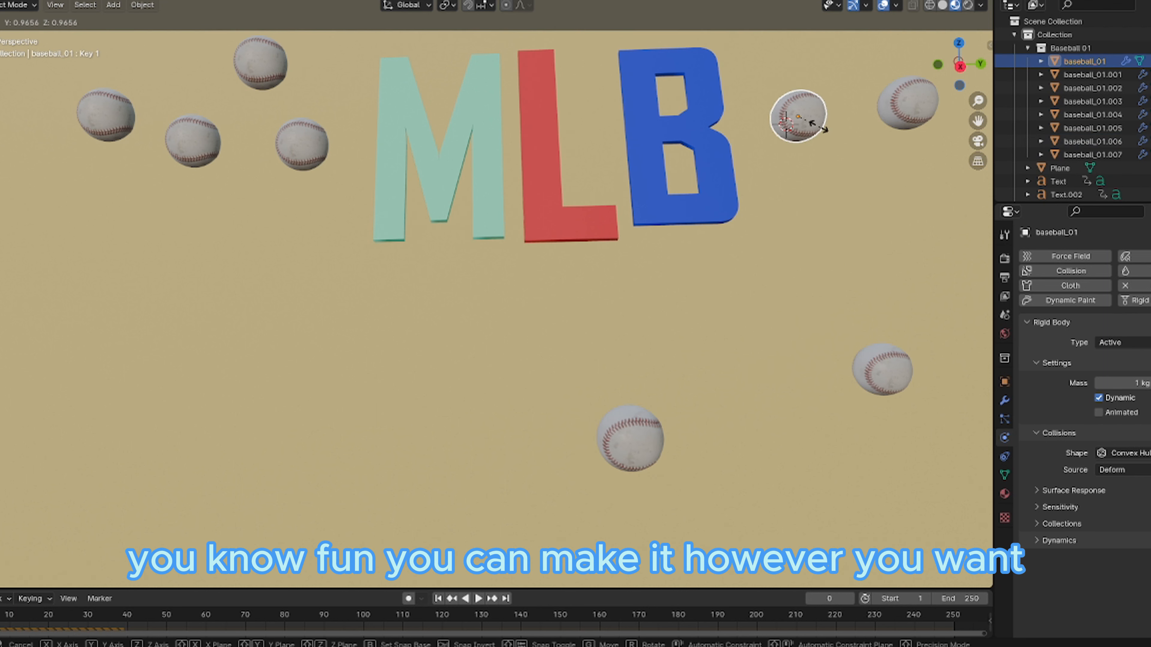
{"action": "left_click", "coordinate": [817, 129]}
{"action": "left_click", "coordinate": [851, 169]}
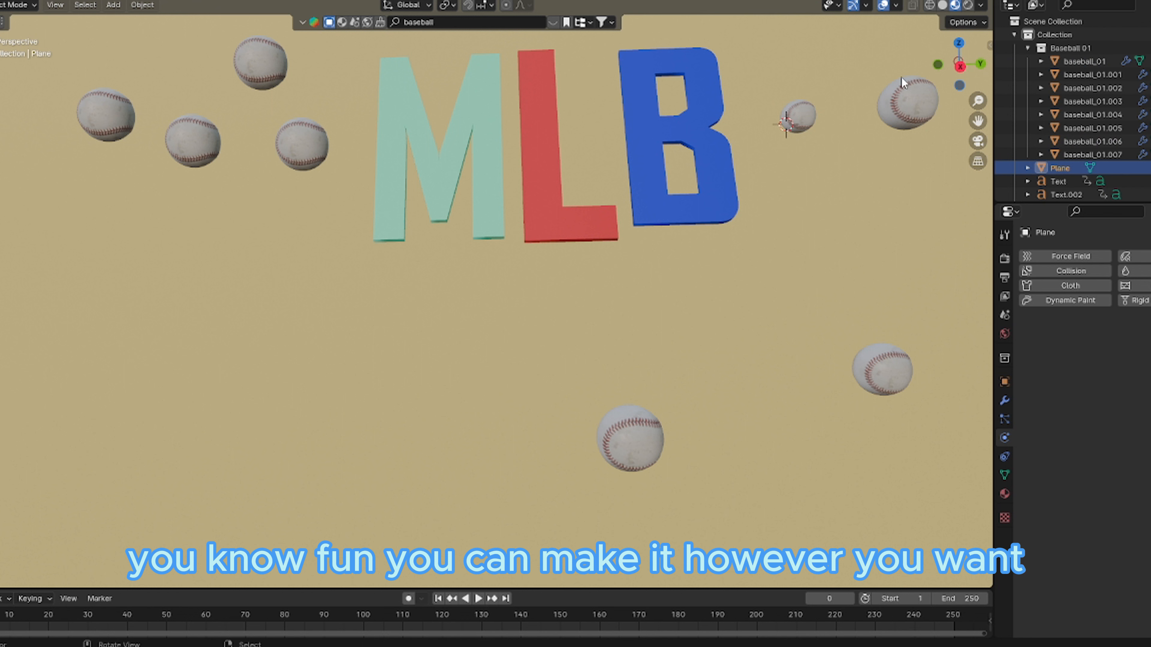
Move the rightmost upper baseball straight down to about the level of the base of the letter B
{"action": "left_click", "coordinate": [927, 111]}
{"action": "key", "text": "g"}
{"action": "left_click", "coordinate": [926, 226]}
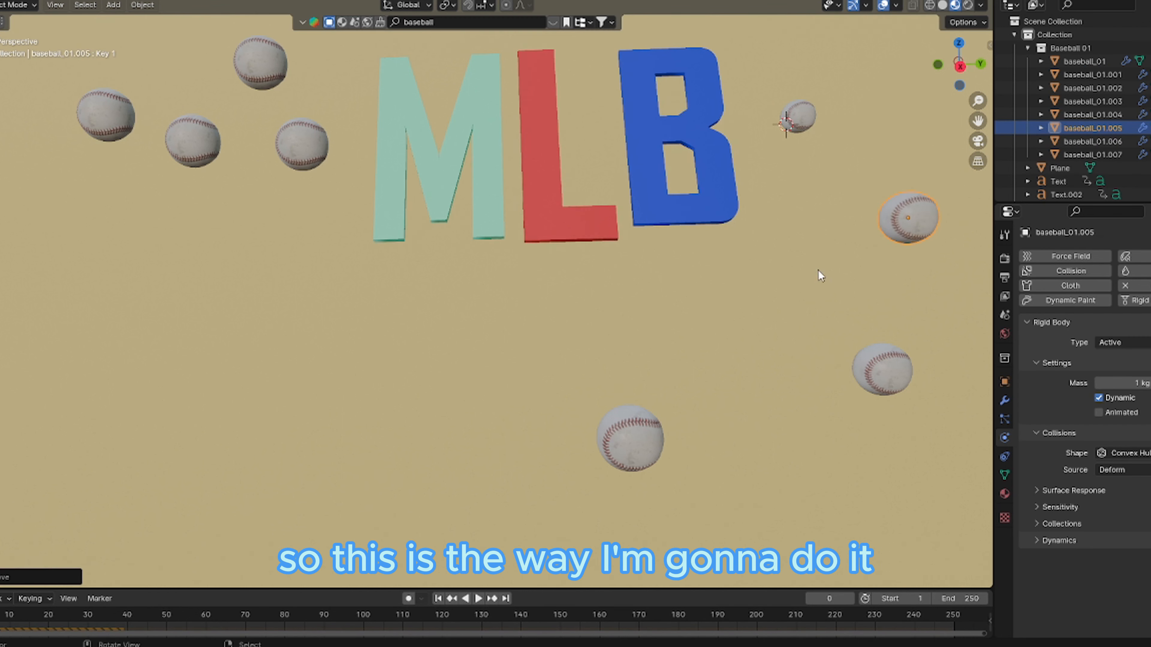
{"action": "left_click", "coordinate": [757, 319]}
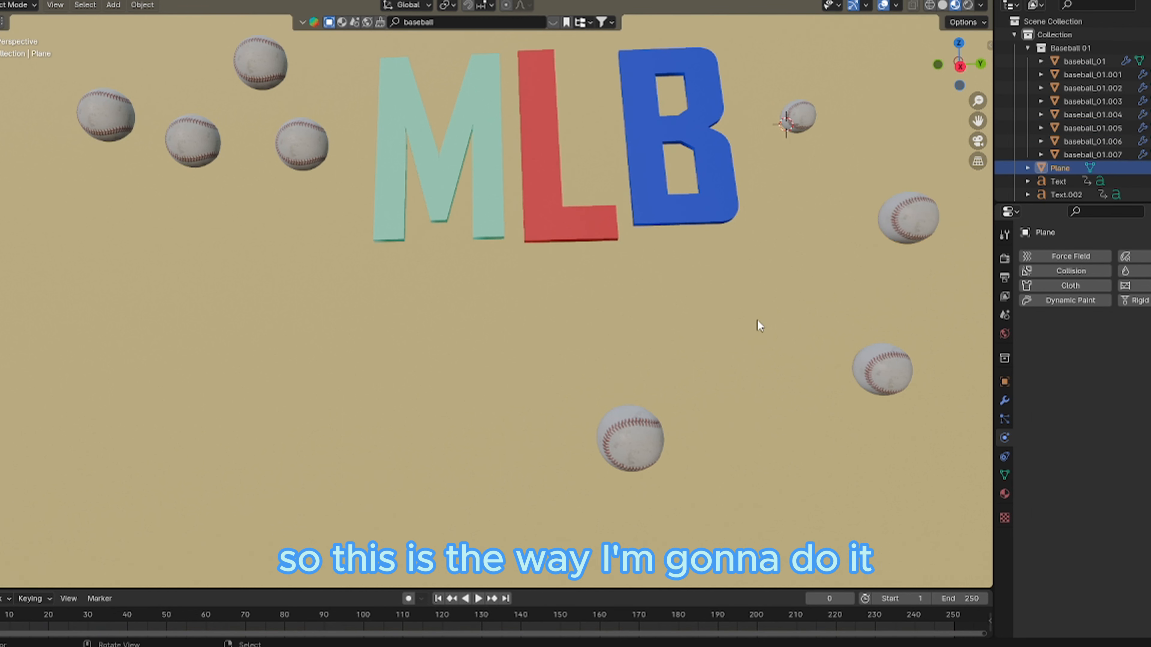
Scale up the baseball nearest the left side of the M to about 1.9 times its size
{"action": "left_click", "coordinate": [300, 157]}
{"action": "key", "text": "s"}
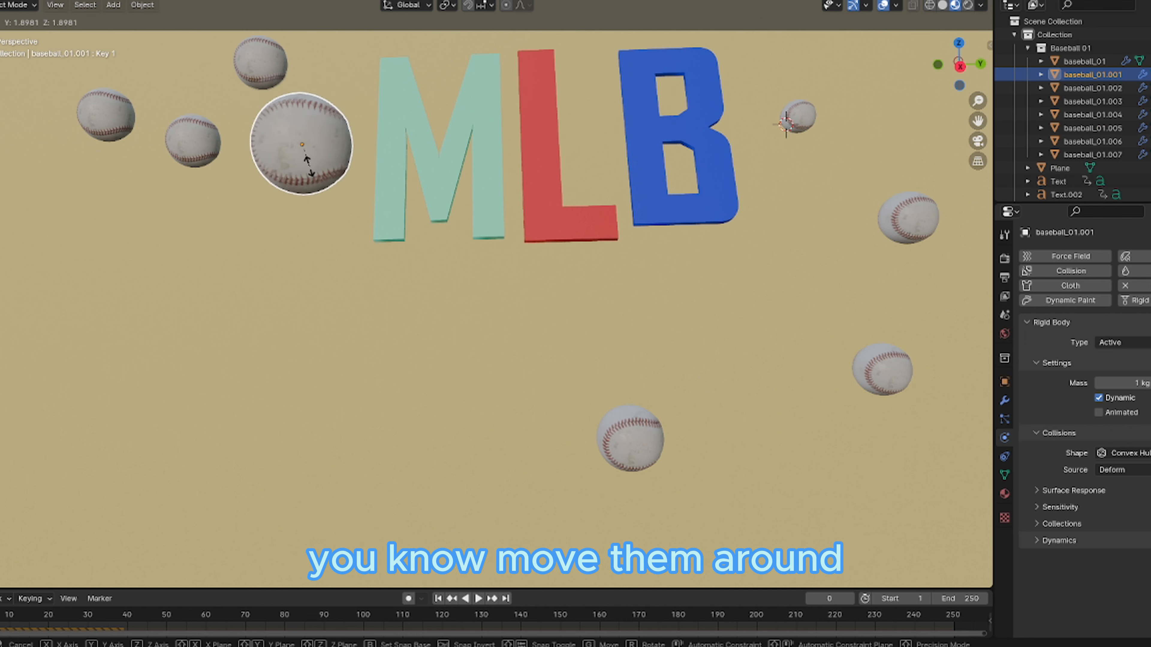